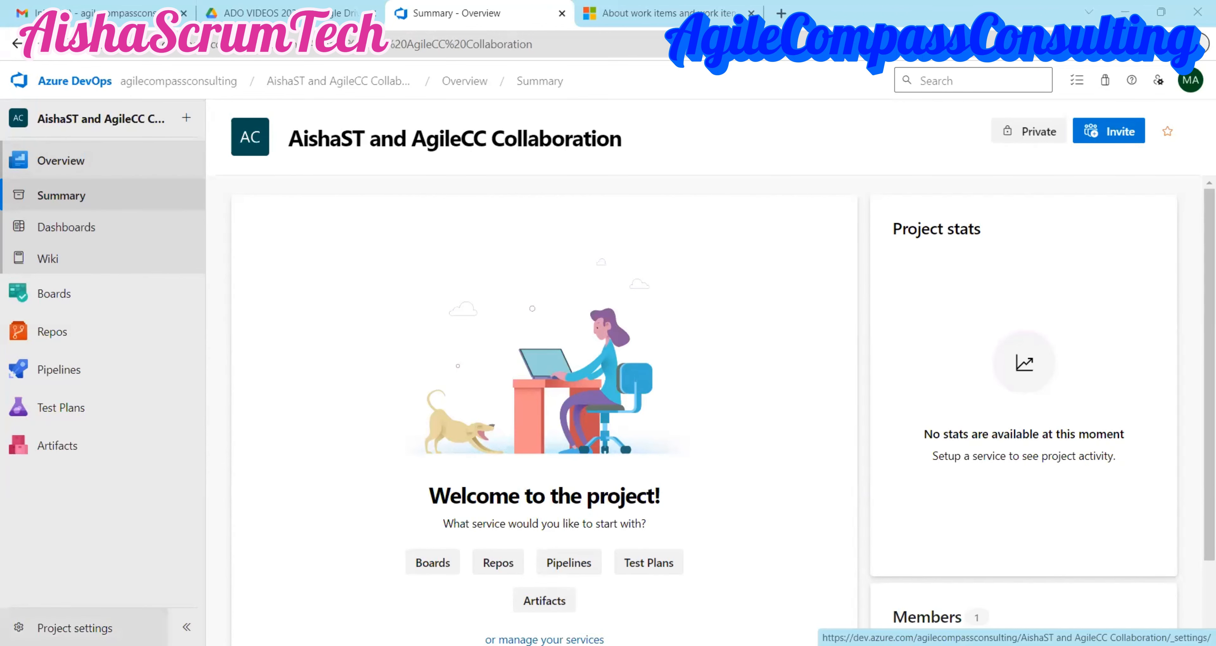
Start creating a new team in the project's team settings and name it Team A.
{"action": "left_click", "coordinate": [75, 628]}
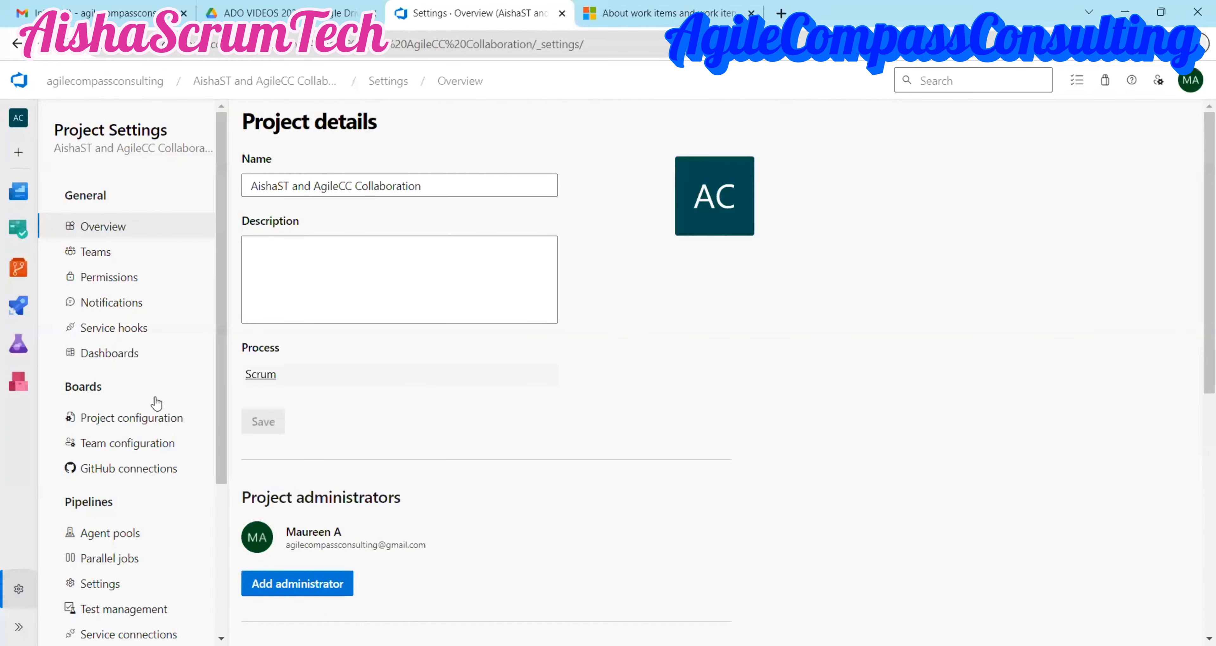
{"action": "left_click", "coordinate": [92, 261]}
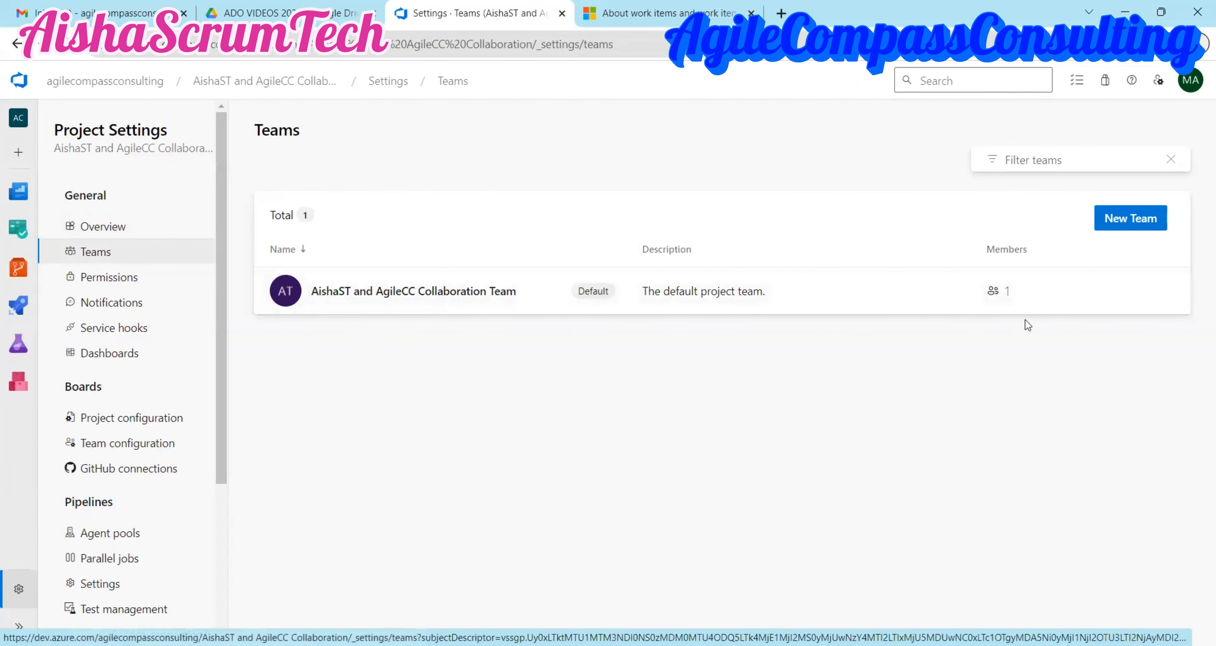
{"action": "left_click", "coordinate": [1116, 225]}
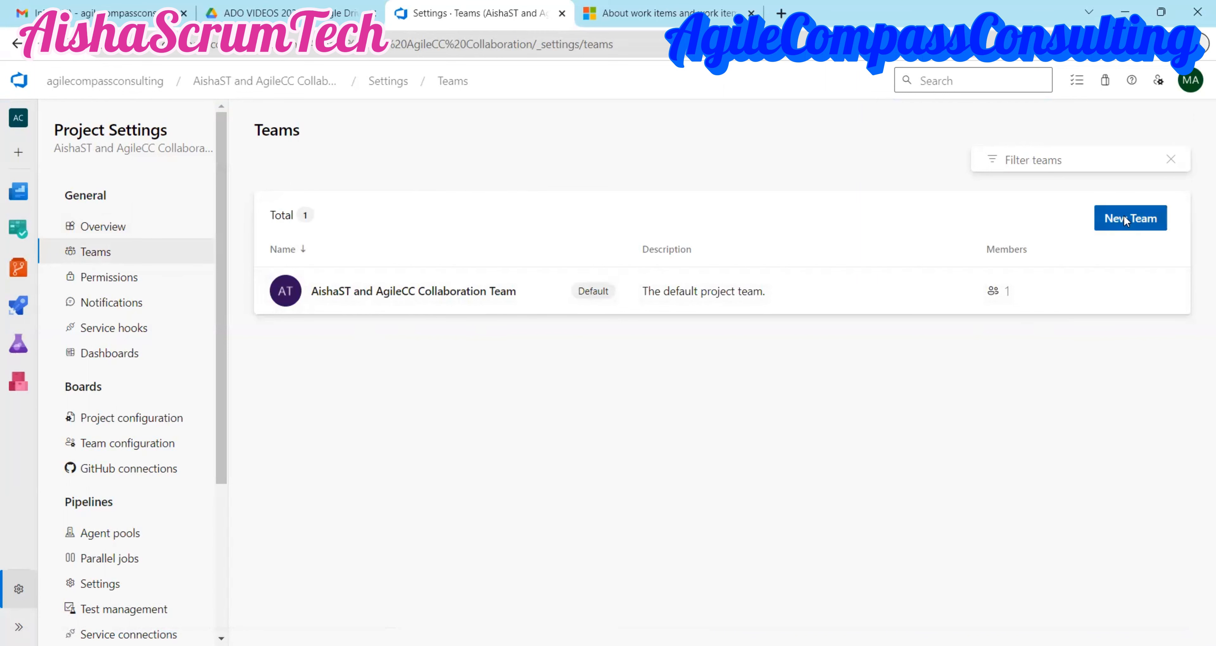
{"action": "left_click", "coordinate": [1126, 222]}
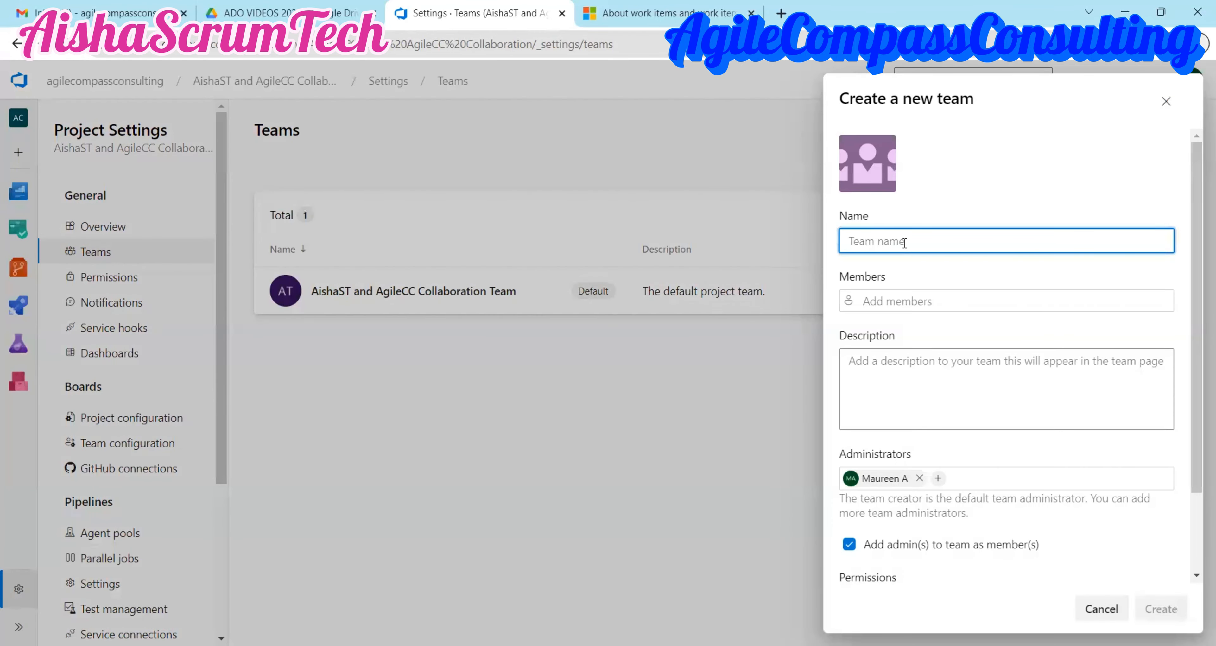
{"action": "type", "text": "T"}
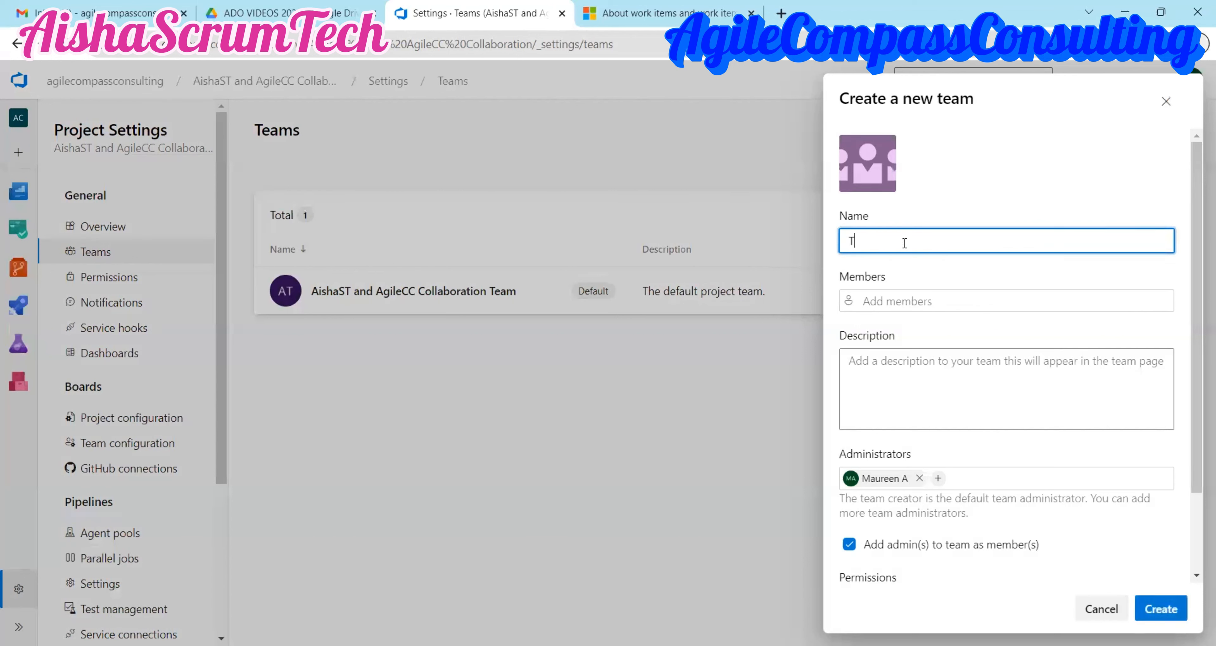
{"action": "type", "text": "eam A"}
Add the collaborator's admin account as a member of Team A and create the team with the default Contributors permissions and area path.
{"action": "left_click", "coordinate": [900, 301]}
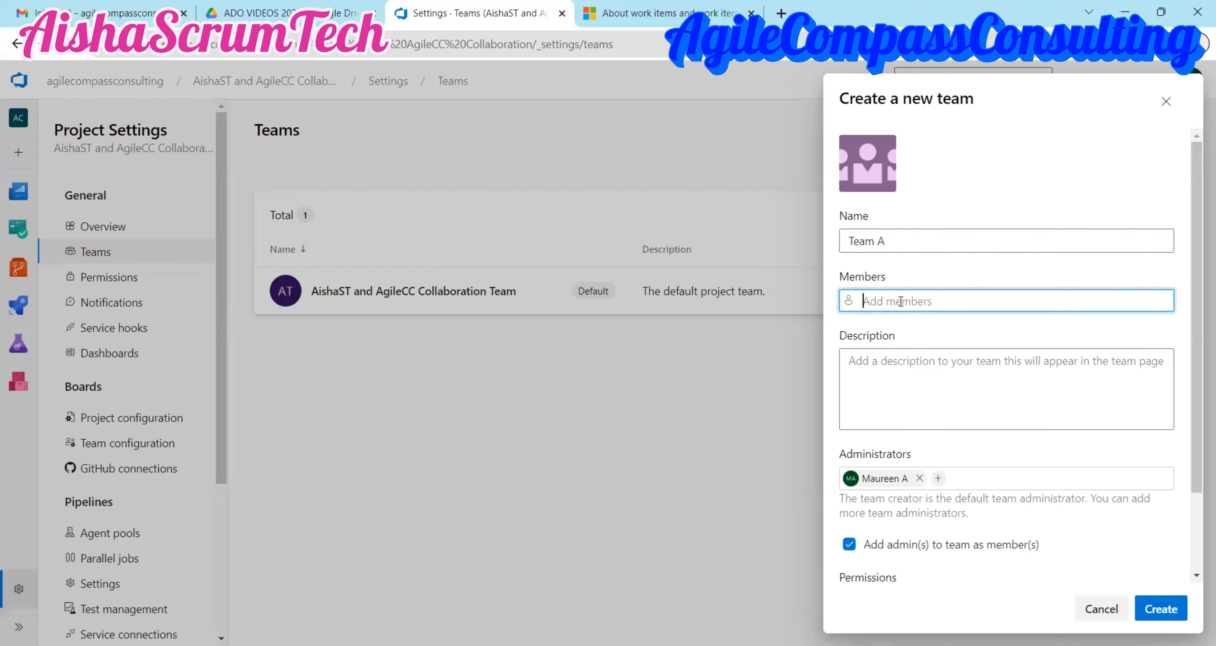
{"action": "type", "text": "admin"}
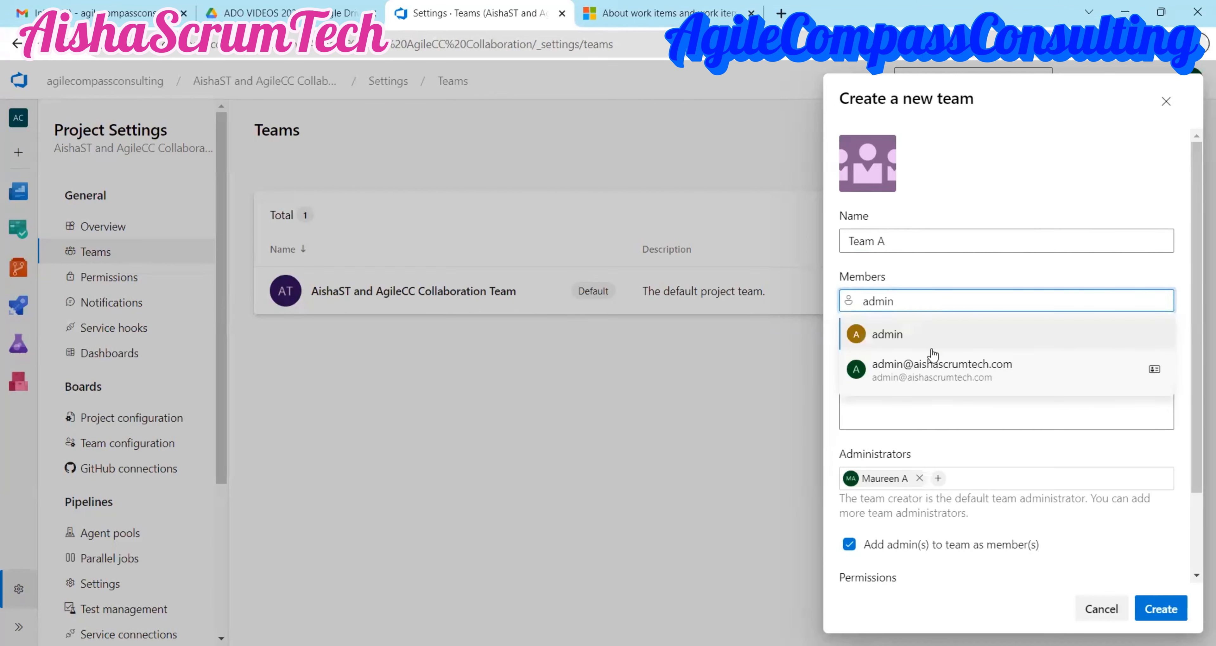
{"action": "left_click", "coordinate": [953, 372]}
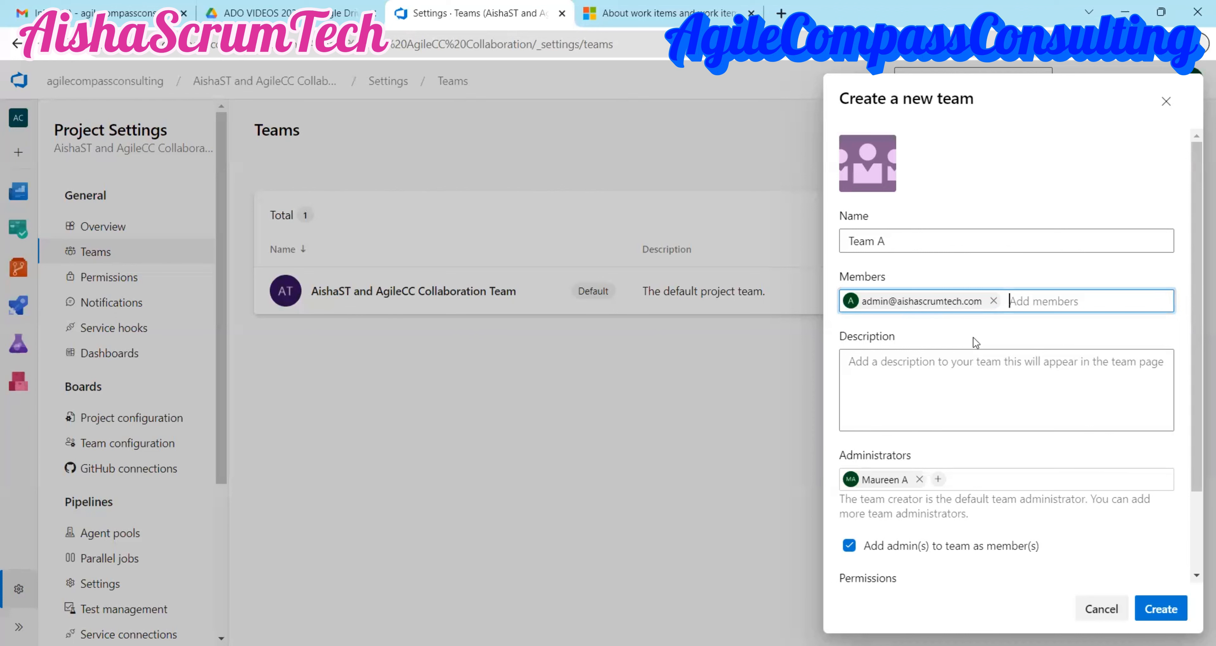
{"action": "left_click", "coordinate": [887, 390]}
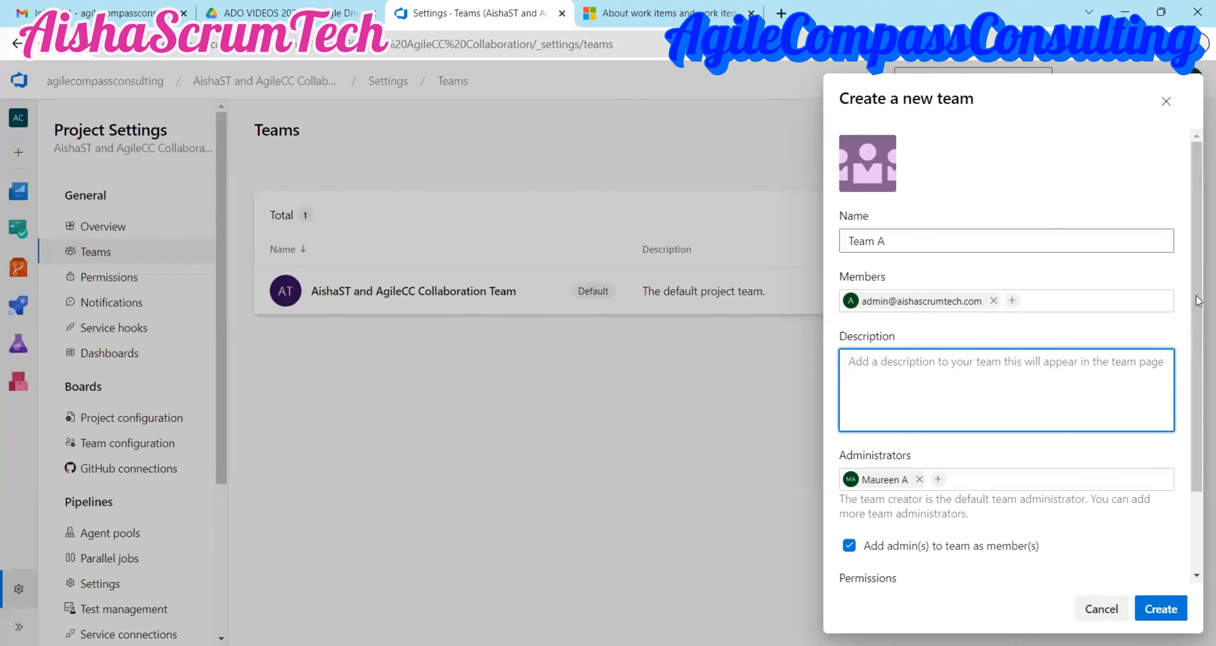
{"action": "scroll", "coordinate": [1198, 406], "scroll_direction": "down", "scroll_amount": 1}
{"action": "scroll", "coordinate": [1197, 406], "scroll_direction": "down", "scroll_amount": 2}
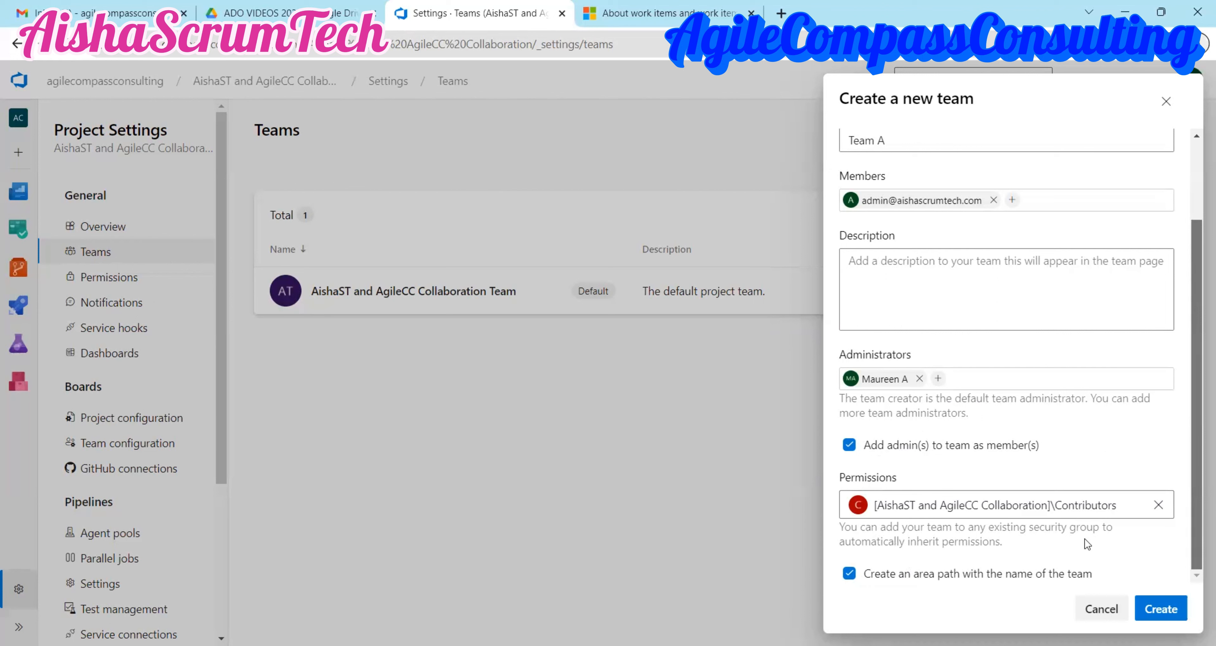
{"action": "left_click", "coordinate": [1157, 607]}
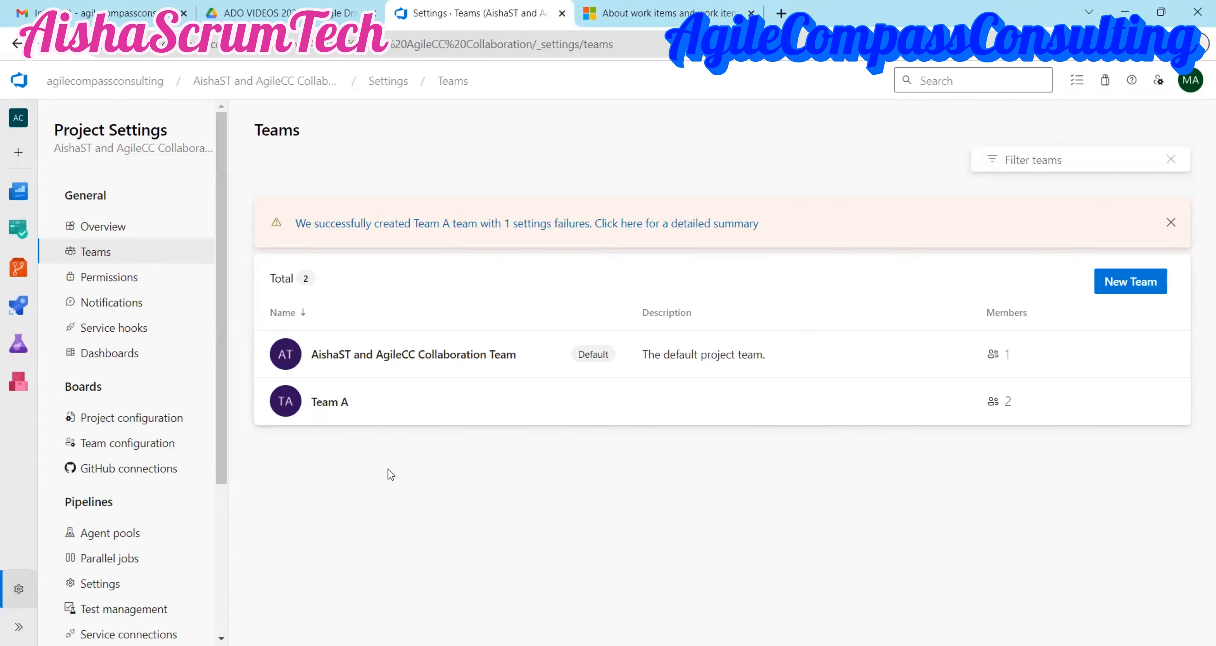
Open Team A and examine its member list and the options for inviting or removing members, without changing the membership.
{"action": "left_click", "coordinate": [332, 402]}
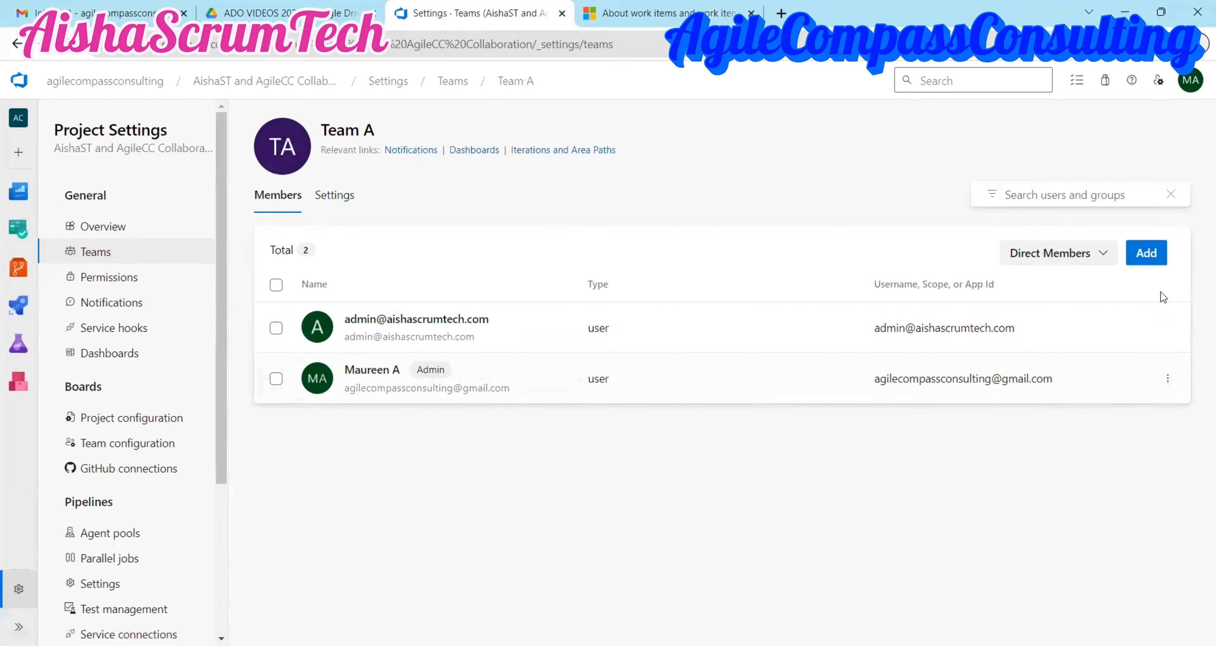
{"action": "left_click", "coordinate": [1146, 252]}
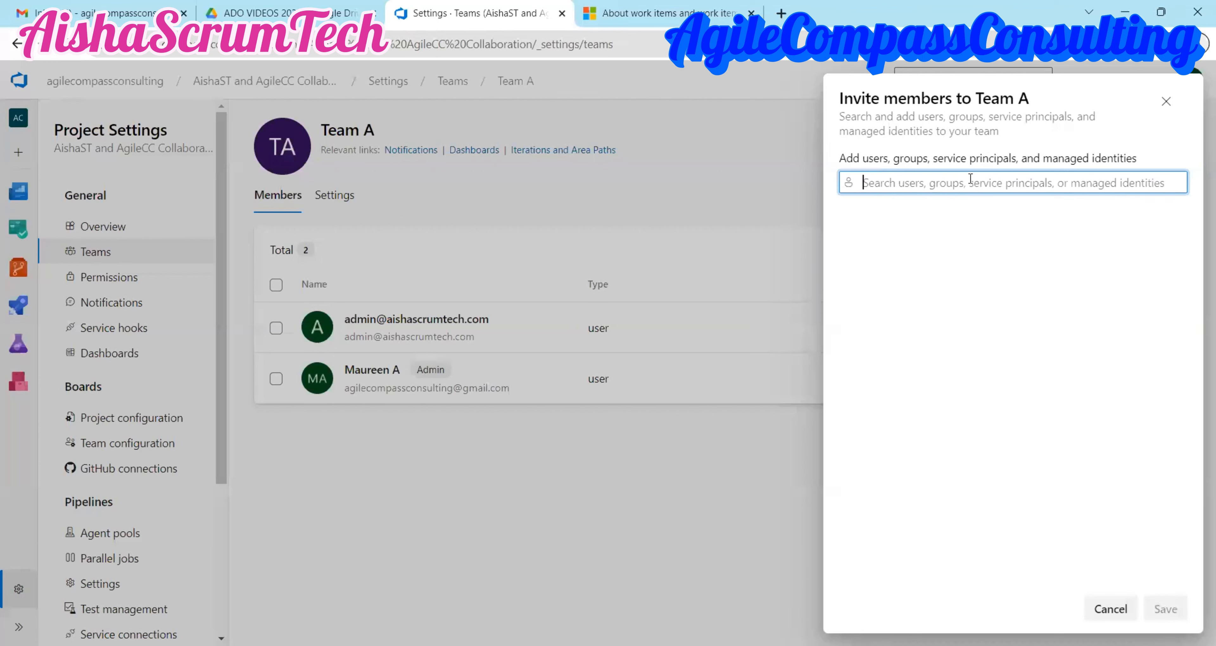
{"action": "left_click", "coordinate": [1166, 102]}
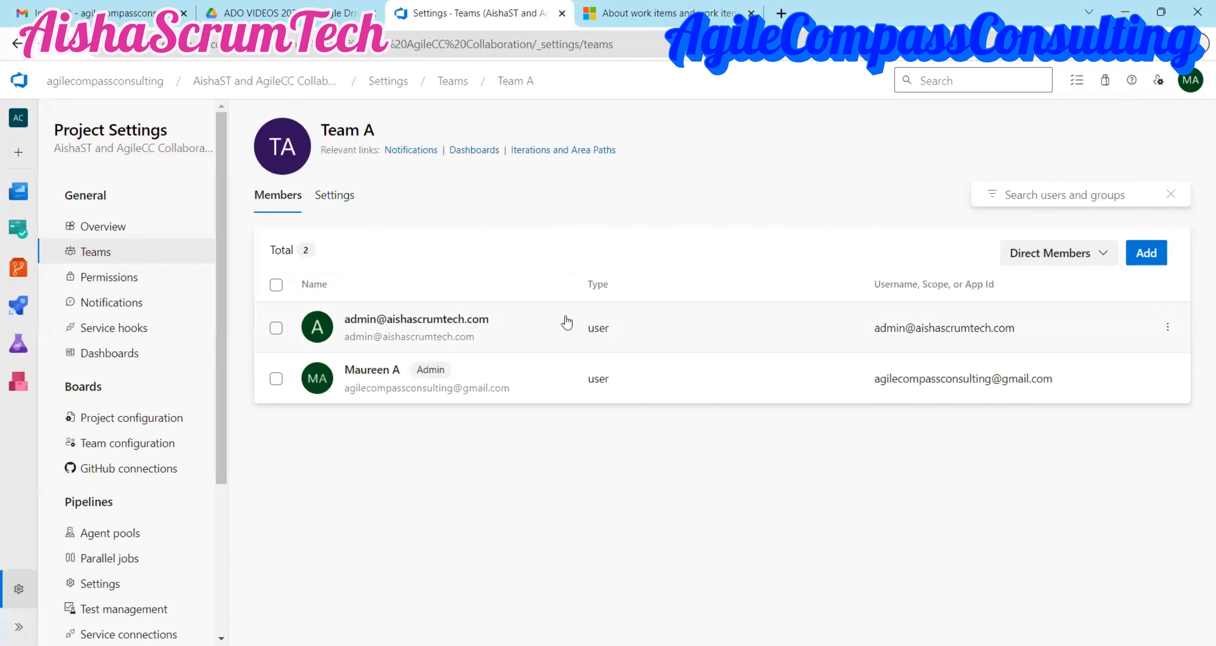
{"action": "left_click", "coordinate": [276, 328]}
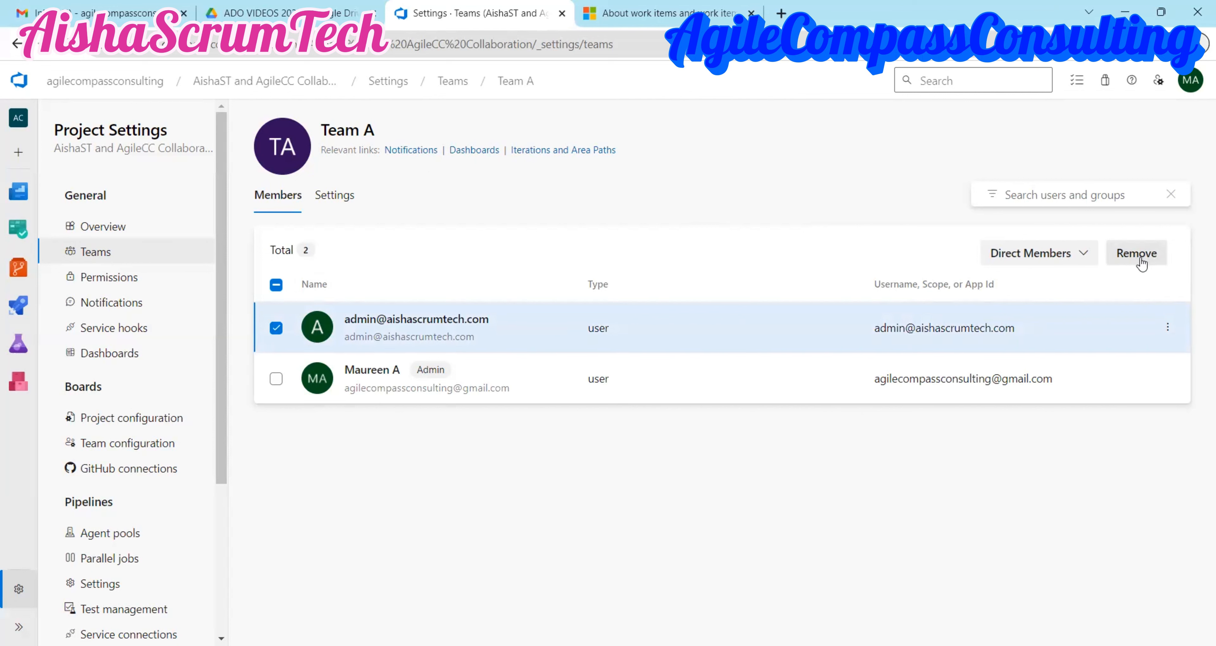
{"action": "left_click", "coordinate": [1167, 327]}
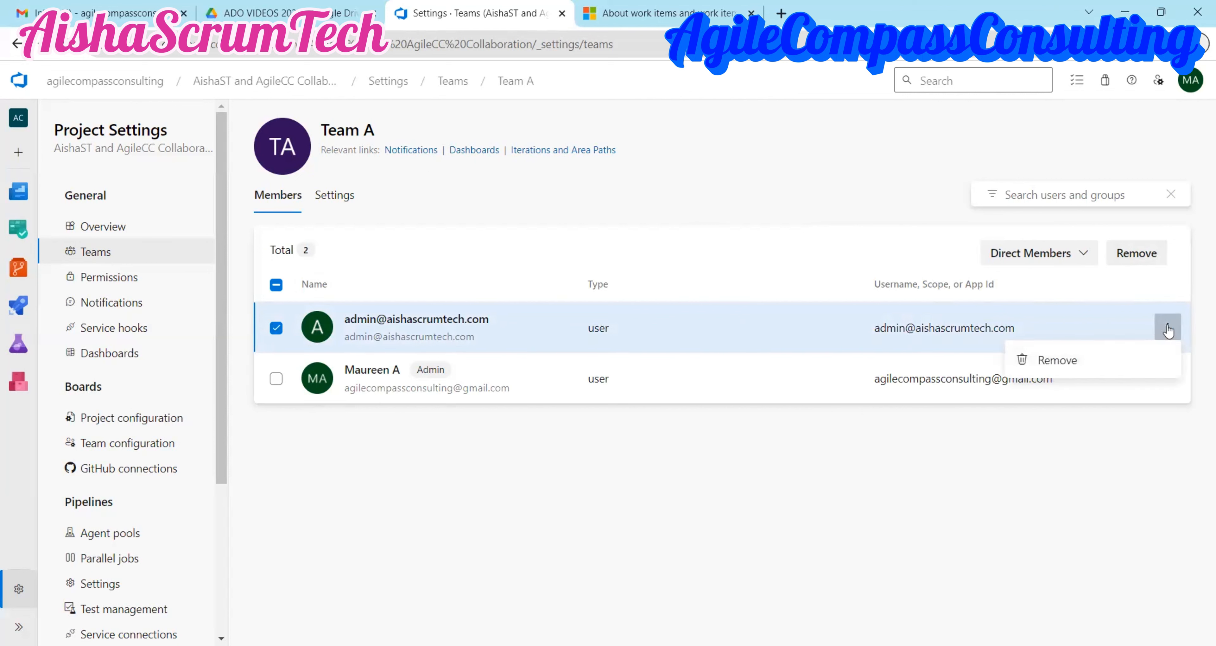
{"action": "left_click", "coordinate": [1167, 329]}
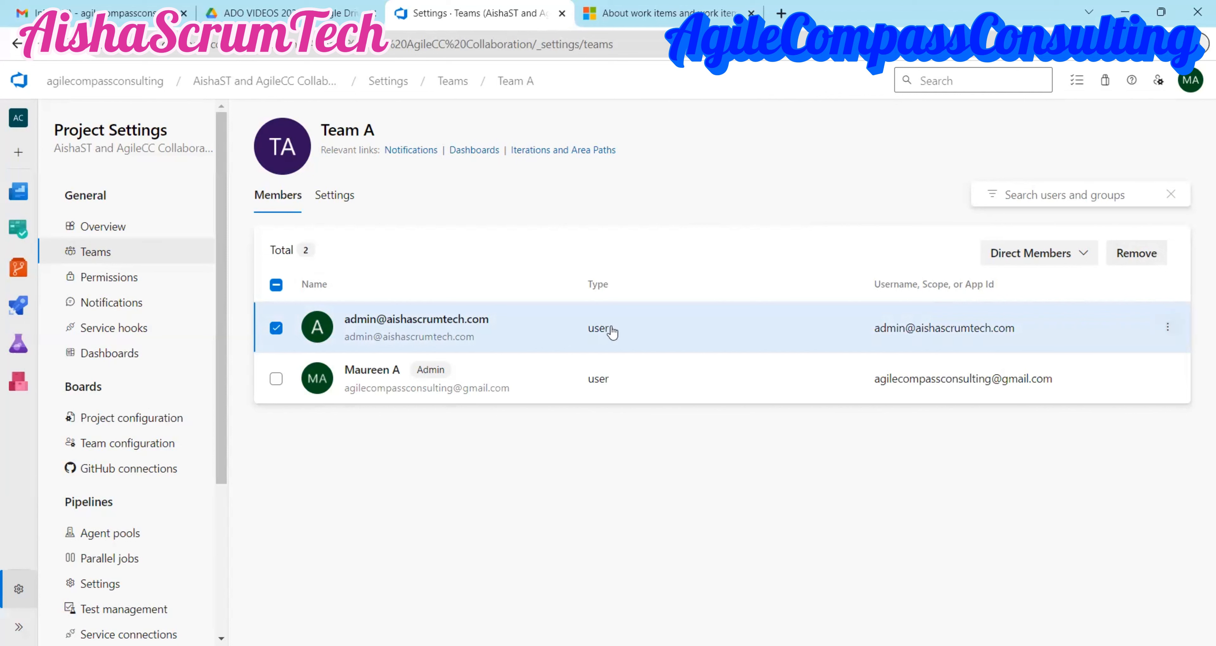
{"action": "left_click", "coordinate": [276, 329]}
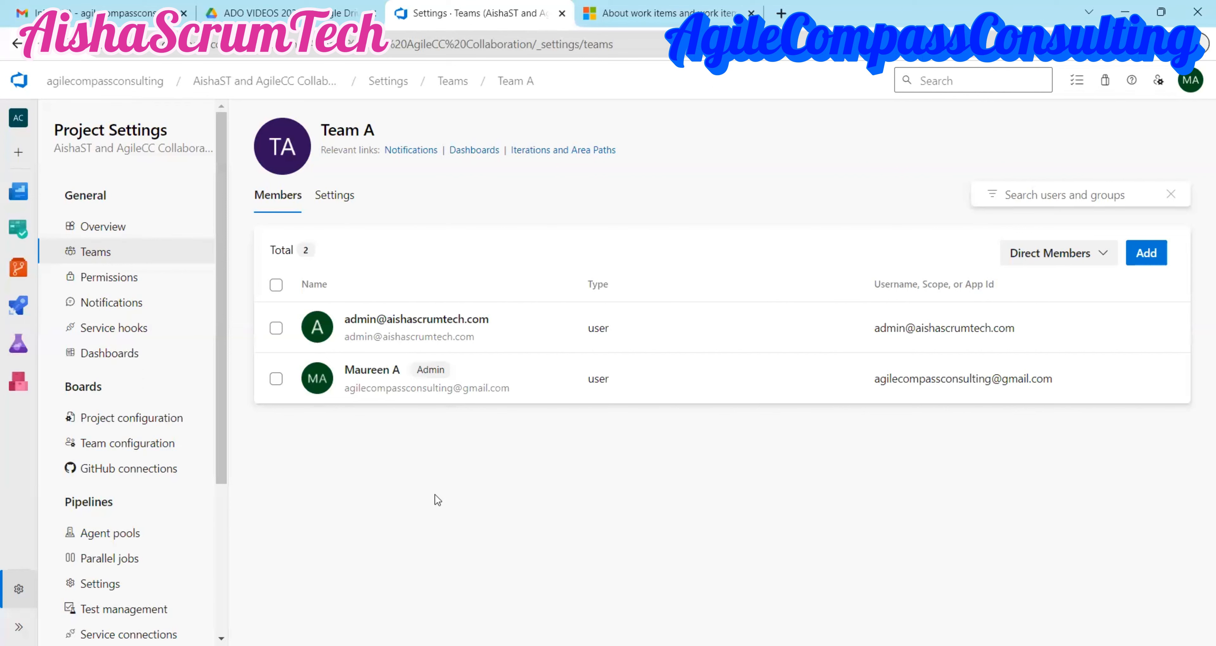
In the project's board iterations, set Sprint 1 to start on 10/4/2023 and end on 10/17/2023, and save it.
{"action": "left_click", "coordinate": [128, 419]}
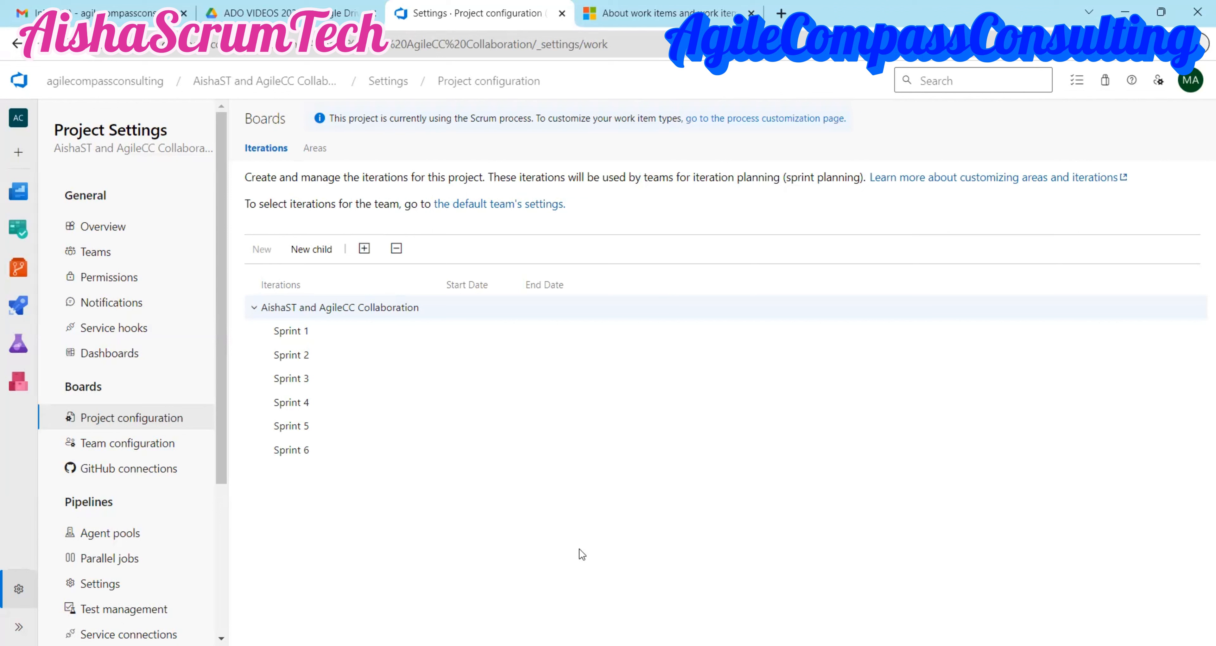
{"action": "mouse_move", "coordinate": [455, 327]}
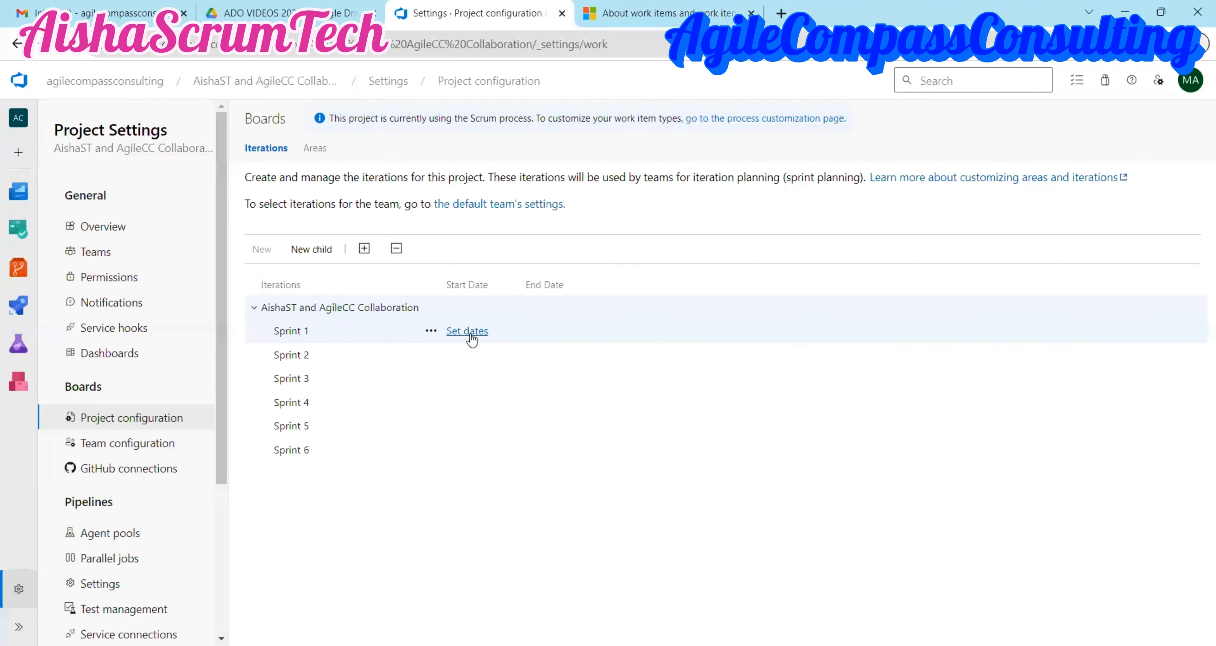
{"action": "left_click", "coordinate": [431, 332]}
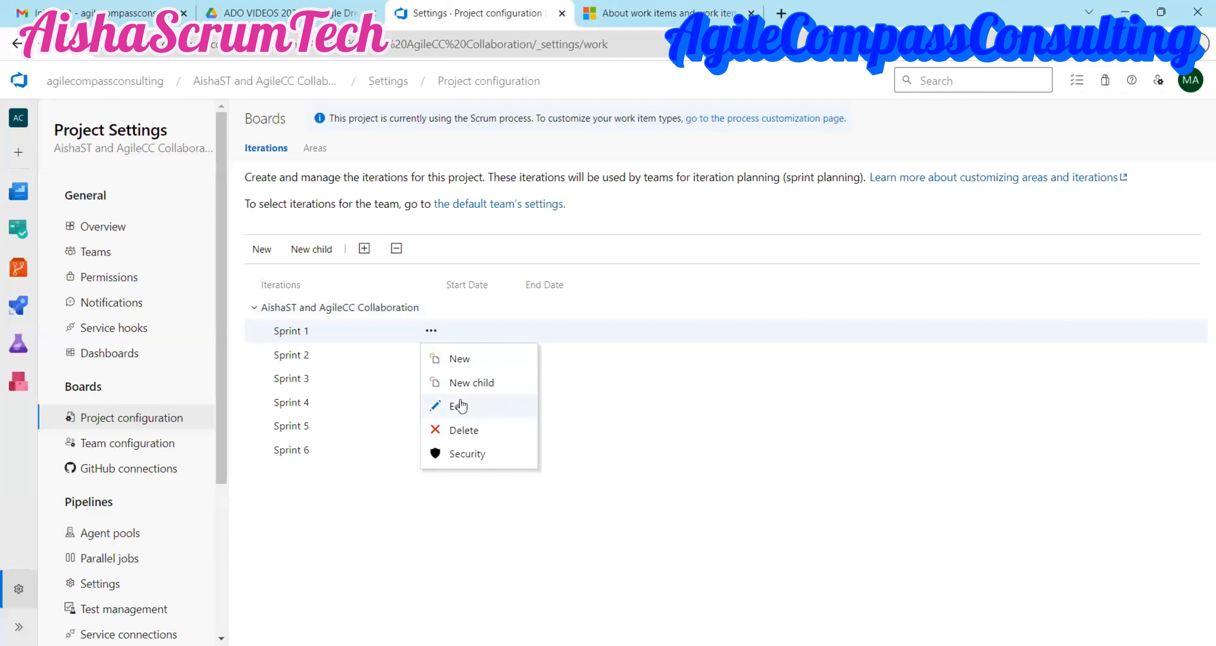
{"action": "left_click", "coordinate": [461, 406]}
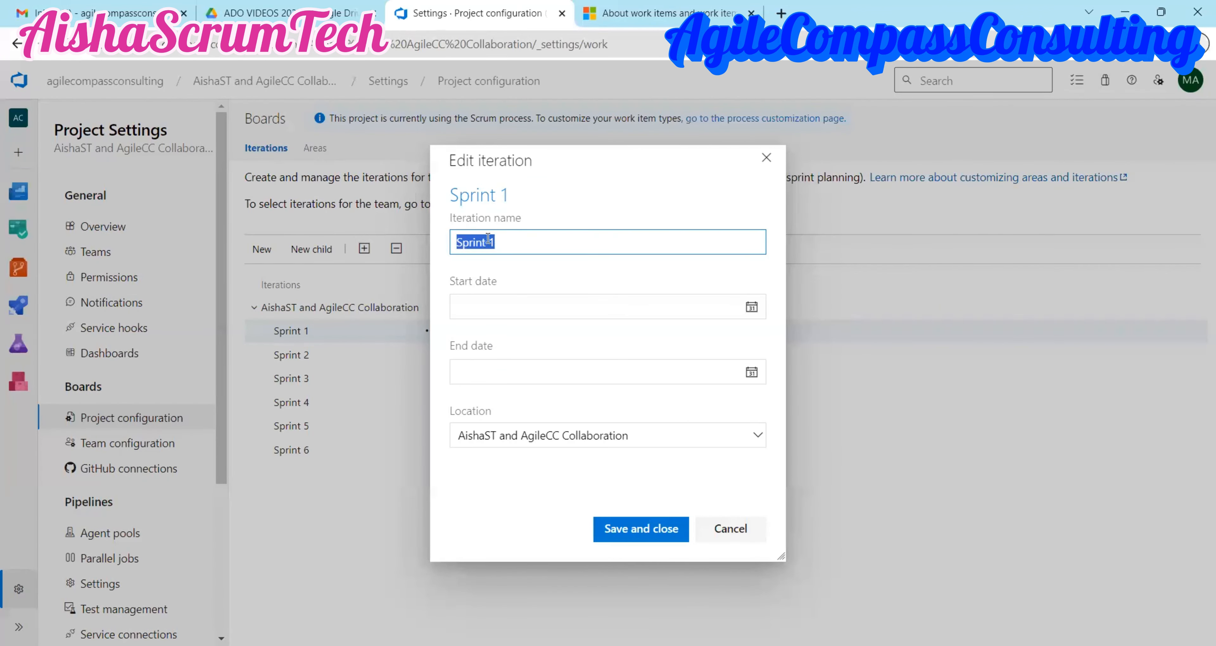
{"action": "left_click", "coordinate": [513, 244]}
{"action": "left_click", "coordinate": [751, 308]}
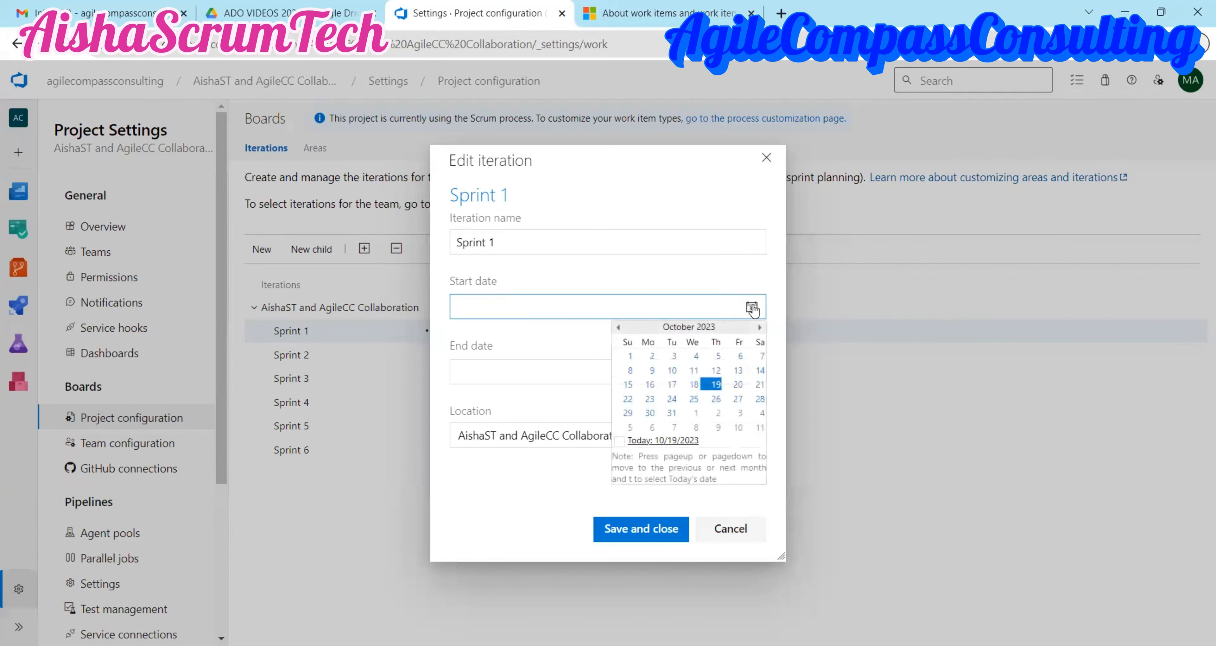
{"action": "left_click", "coordinate": [697, 357]}
{"action": "left_click", "coordinate": [751, 373]}
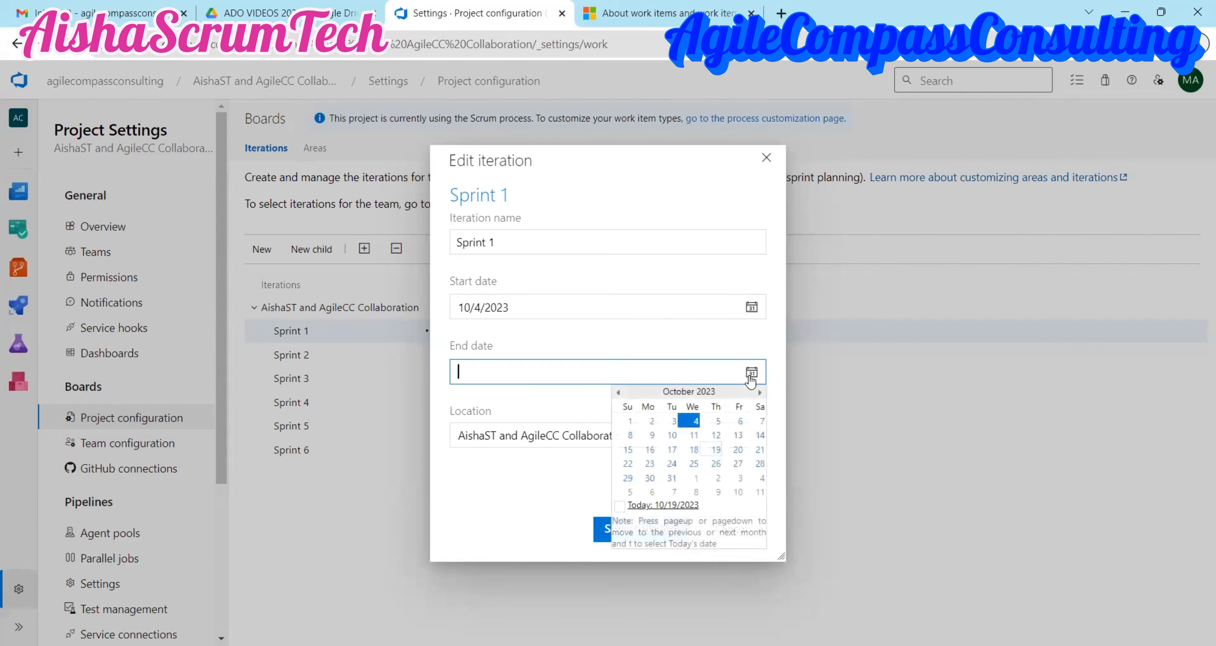
{"action": "left_click", "coordinate": [671, 449]}
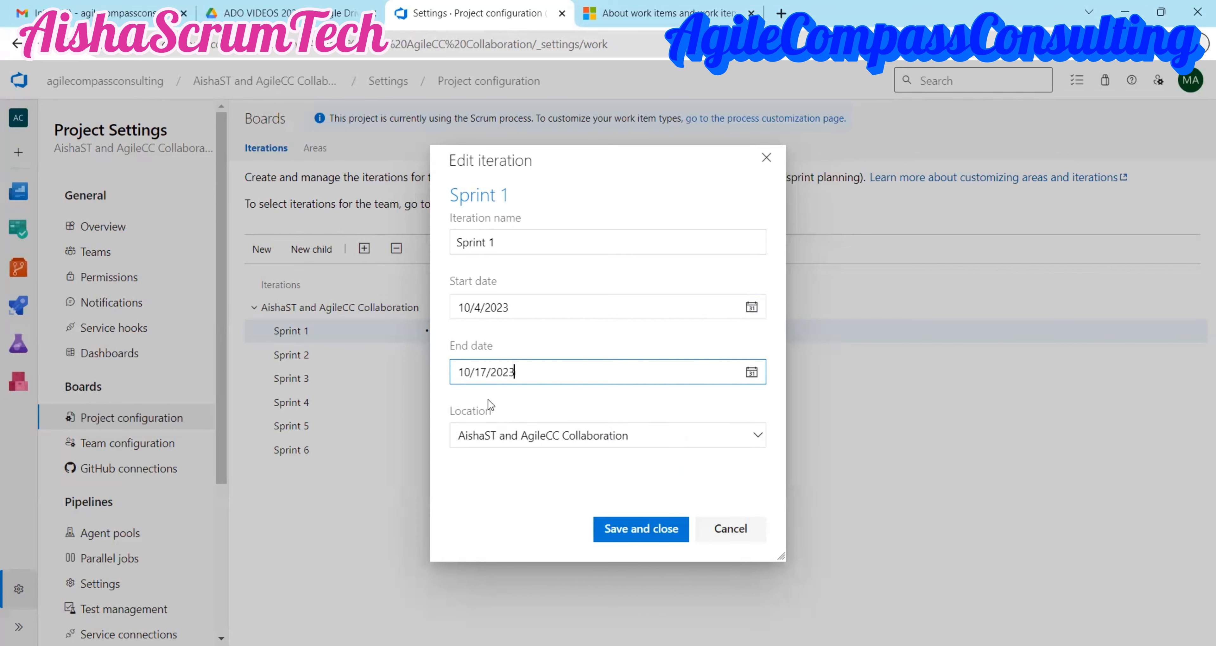
{"action": "left_click", "coordinate": [646, 529]}
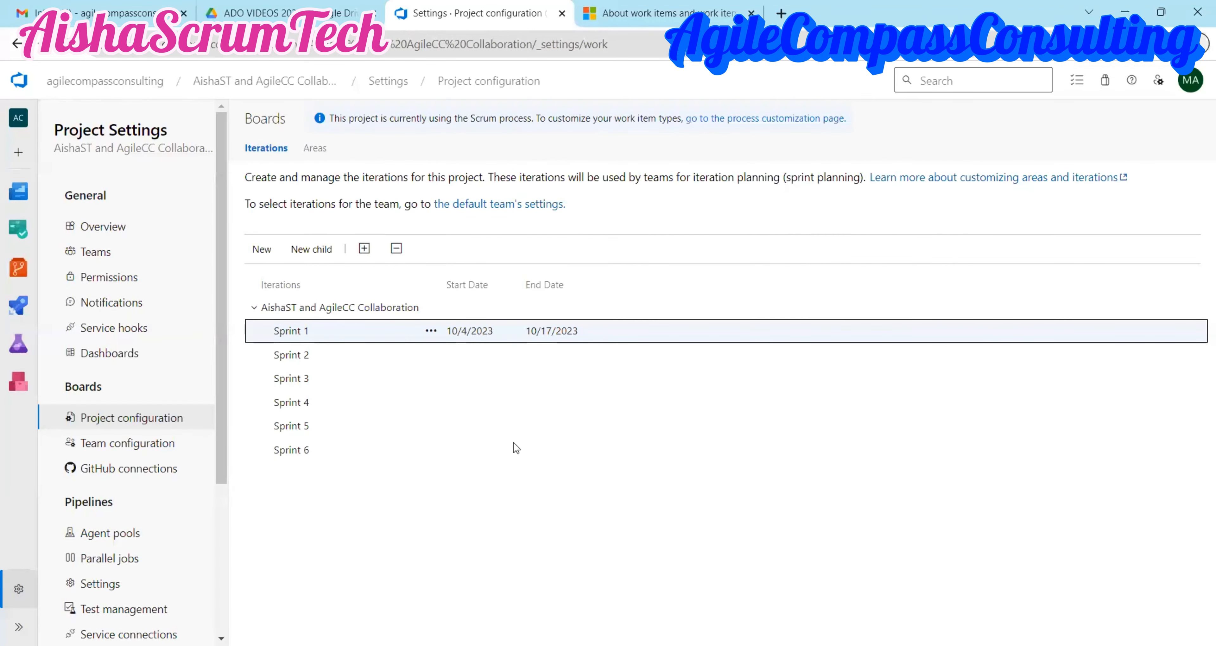
Set the Sprint 2 iteration to run from 10/18/2023 to 10/31/2023 and save it.
{"action": "mouse_move", "coordinate": [275, 350]}
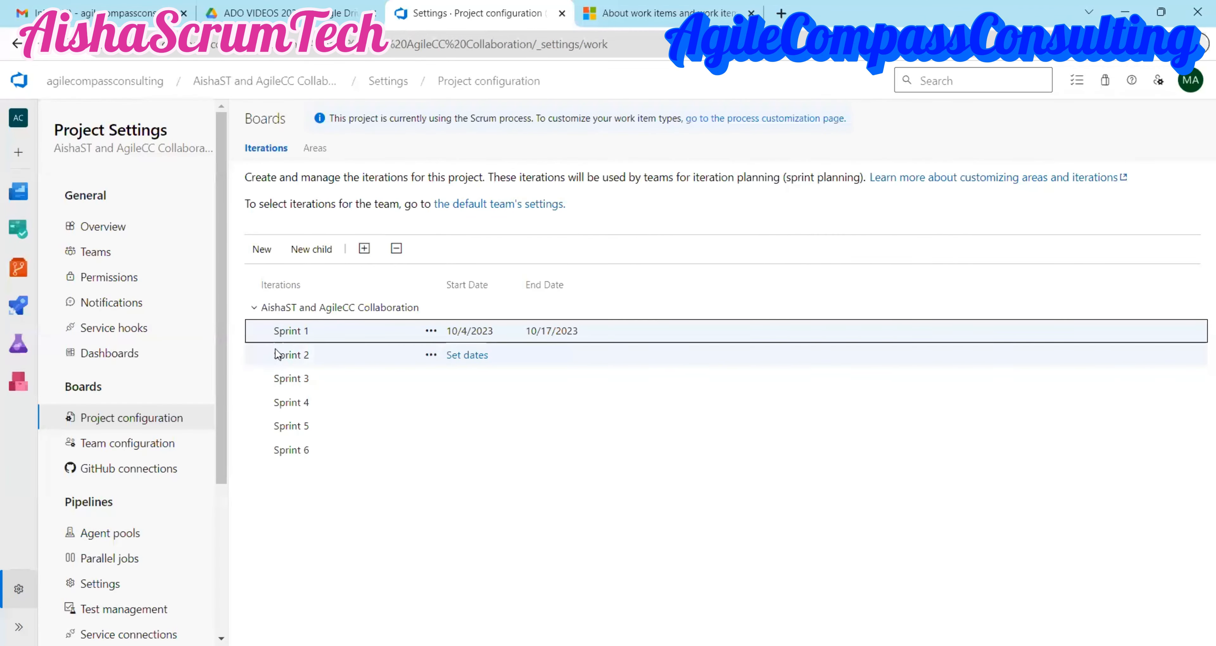
{"action": "left_click", "coordinate": [464, 355]}
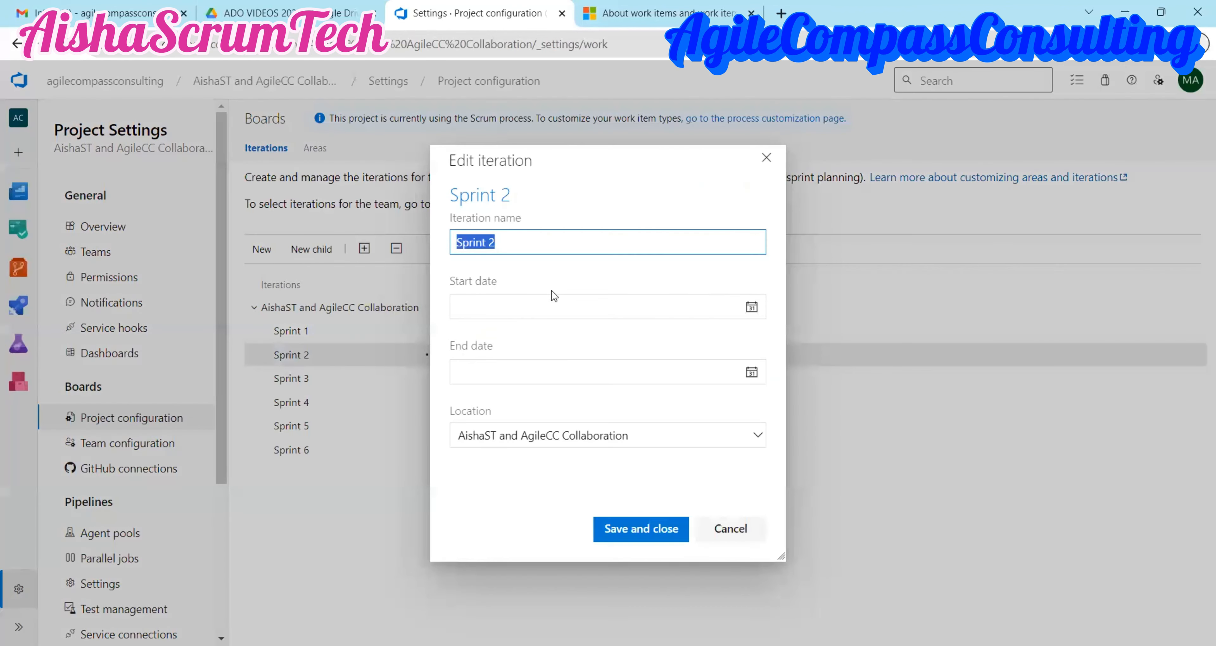
{"action": "left_click", "coordinate": [560, 301]}
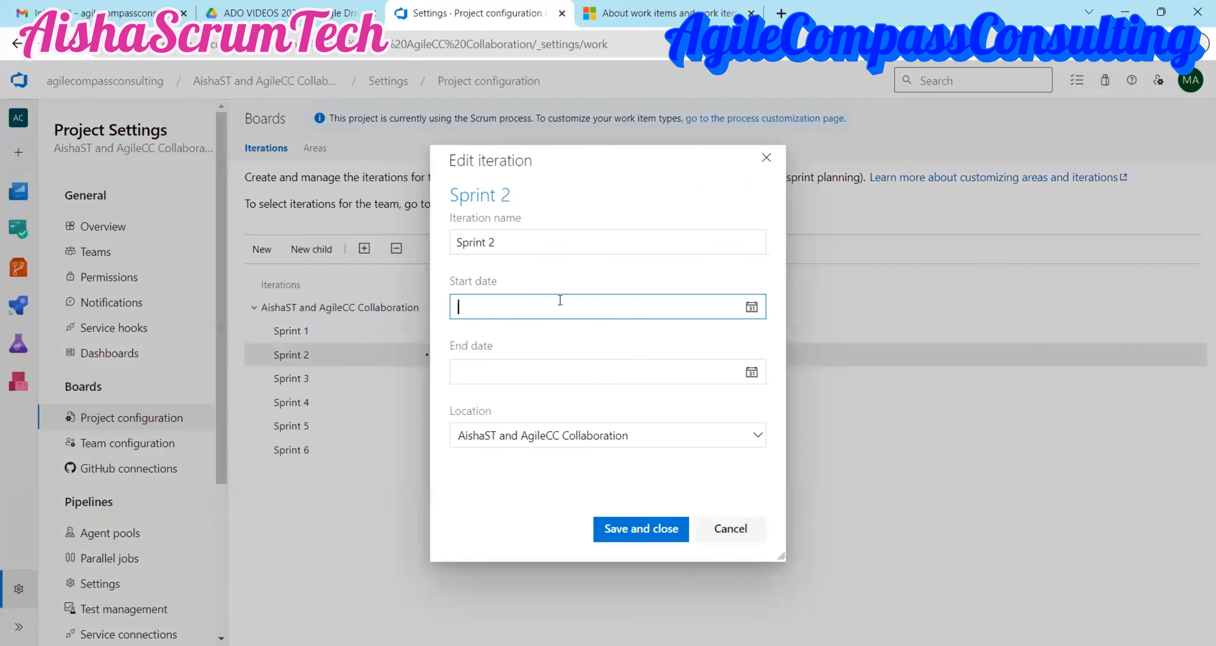
{"action": "left_click", "coordinate": [749, 308]}
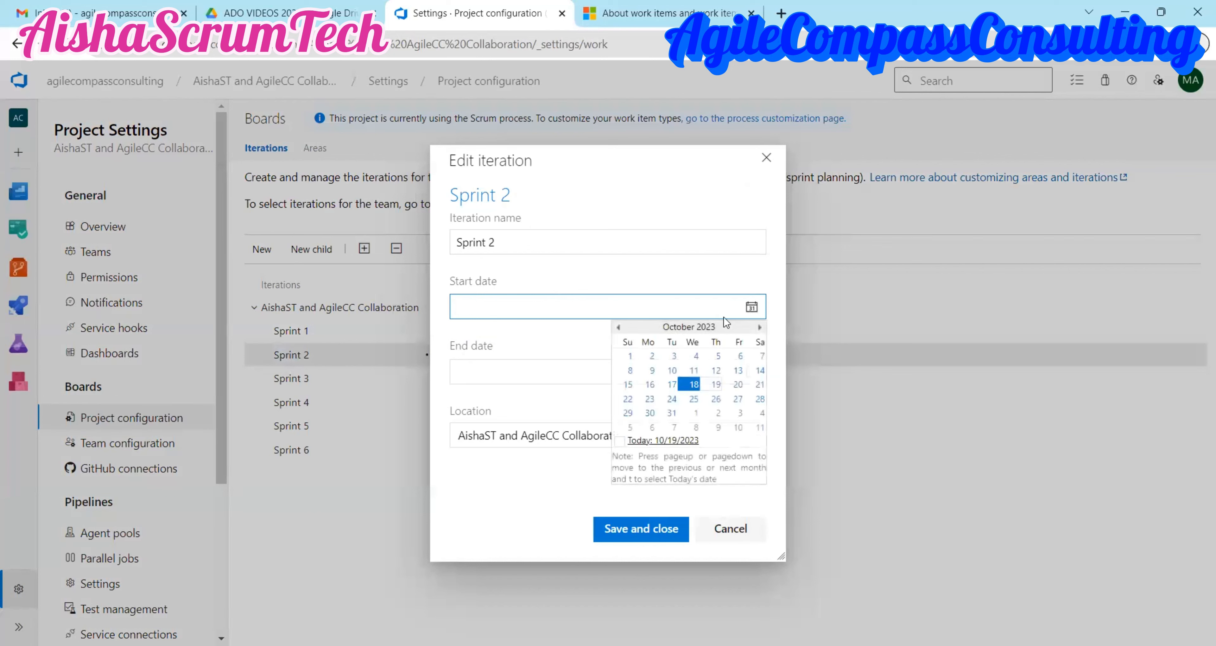
{"action": "left_click", "coordinate": [693, 384]}
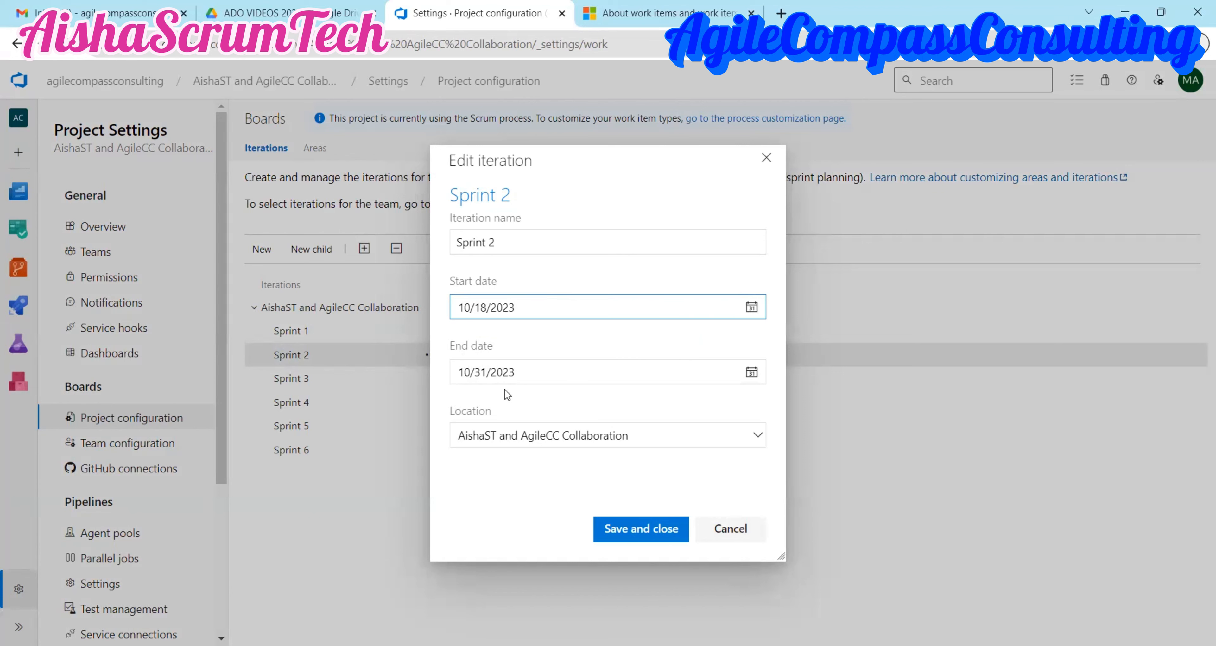
{"action": "left_click", "coordinate": [625, 528]}
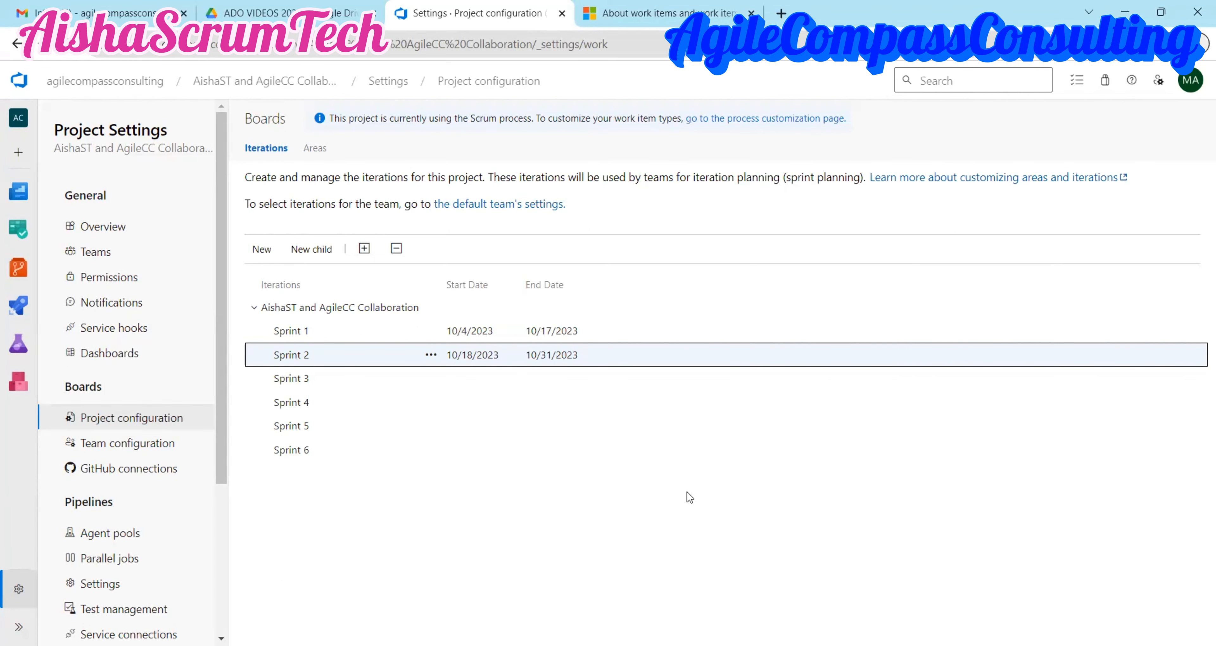
Review the default team's general board settings and its sprint iterations in the team configuration, and return to the project configuration.
{"action": "left_click", "coordinate": [123, 447]}
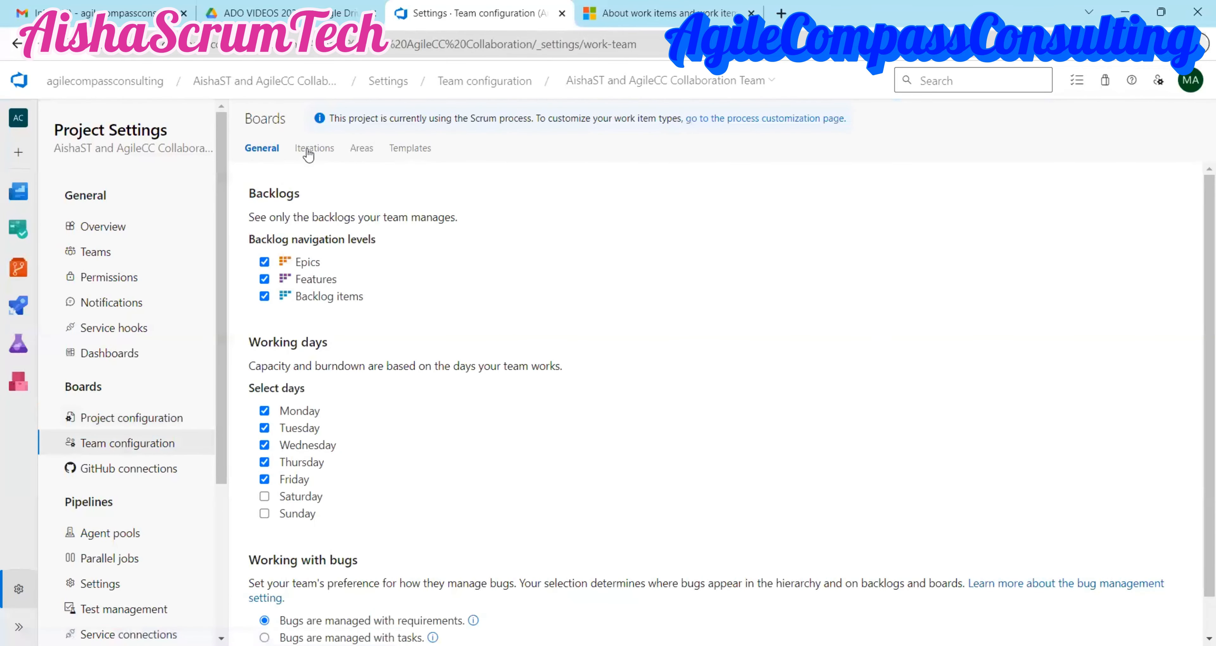
{"action": "left_click", "coordinate": [314, 149]}
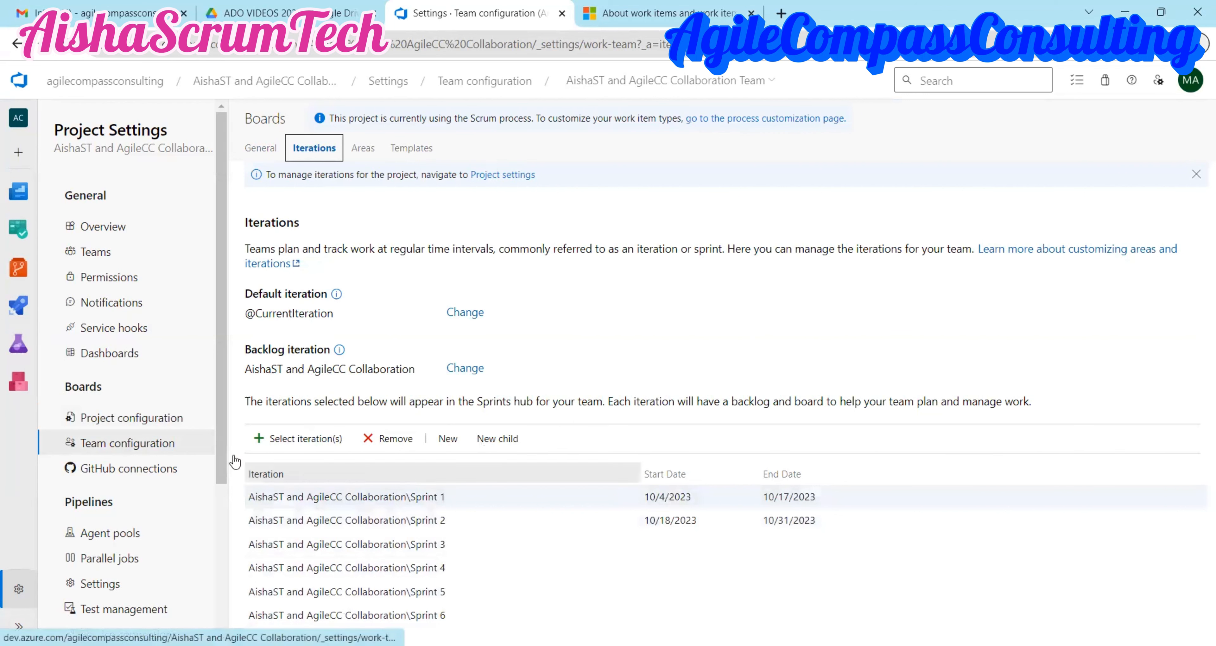
{"action": "left_click", "coordinate": [125, 419]}
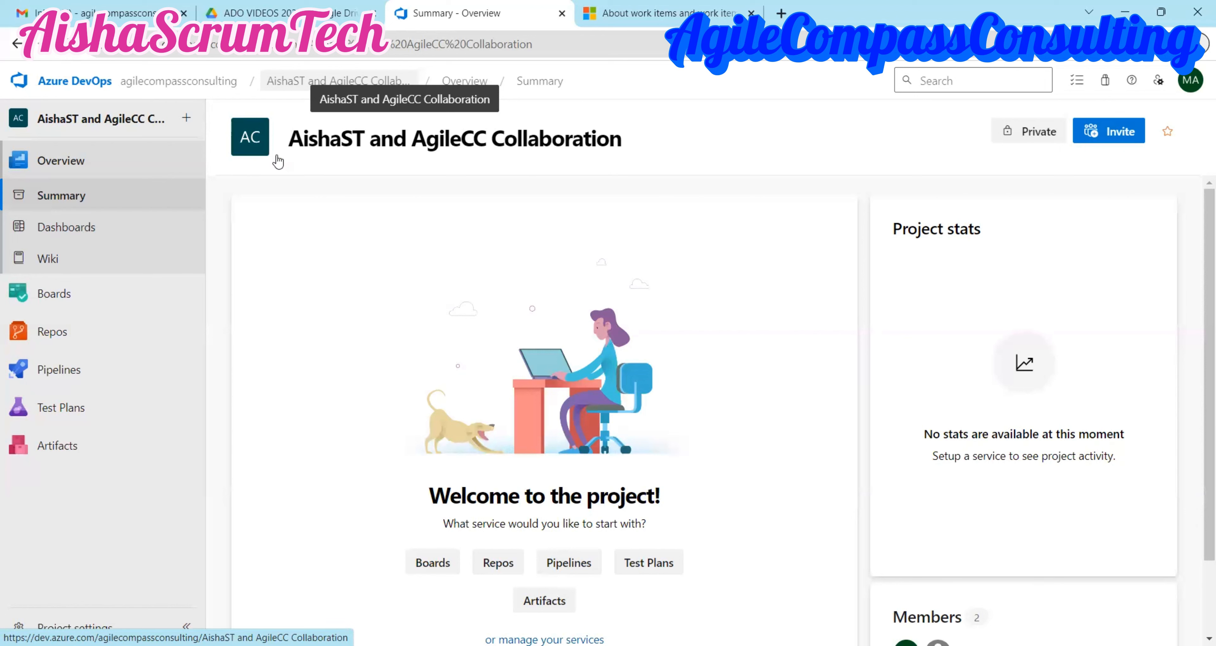
Start a new Epic from the project's work items list and title it "Epic 1".
{"action": "left_click", "coordinate": [54, 303]}
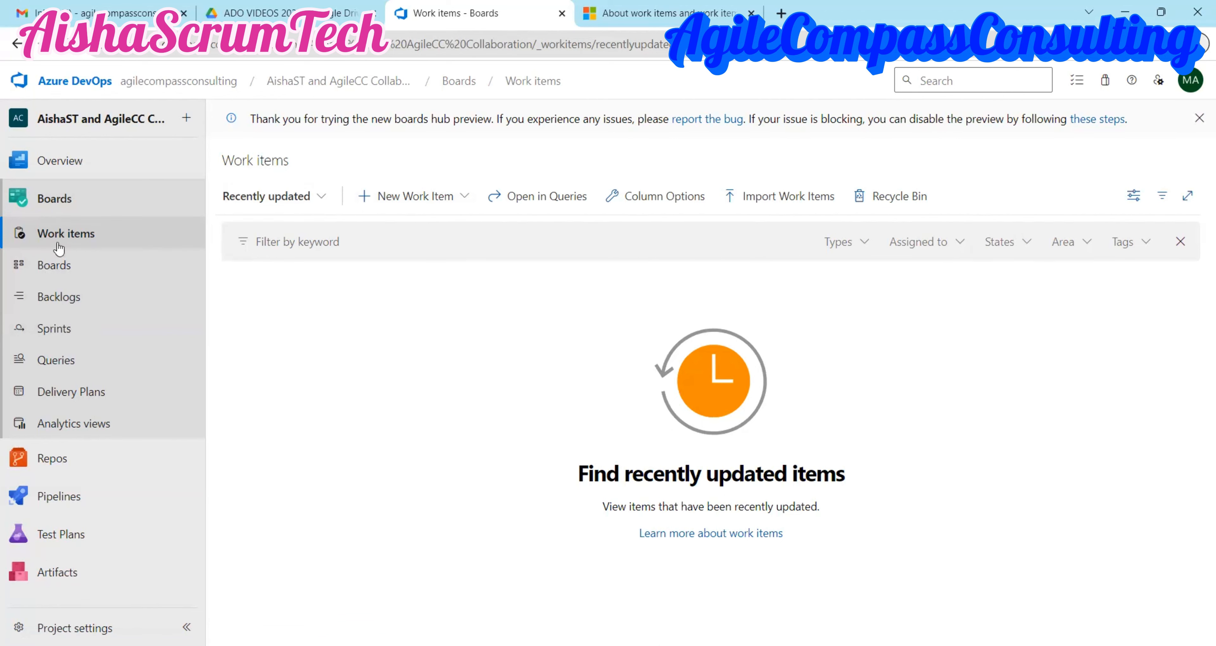
{"action": "left_click", "coordinate": [464, 203]}
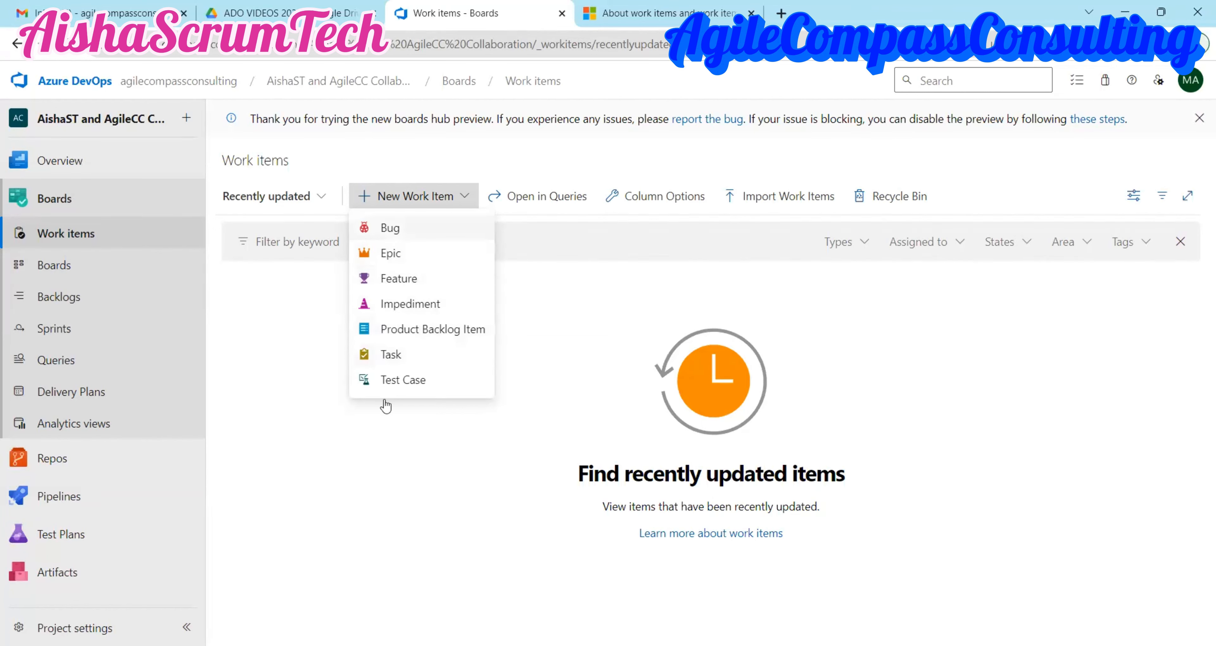
{"action": "left_click", "coordinate": [402, 260]}
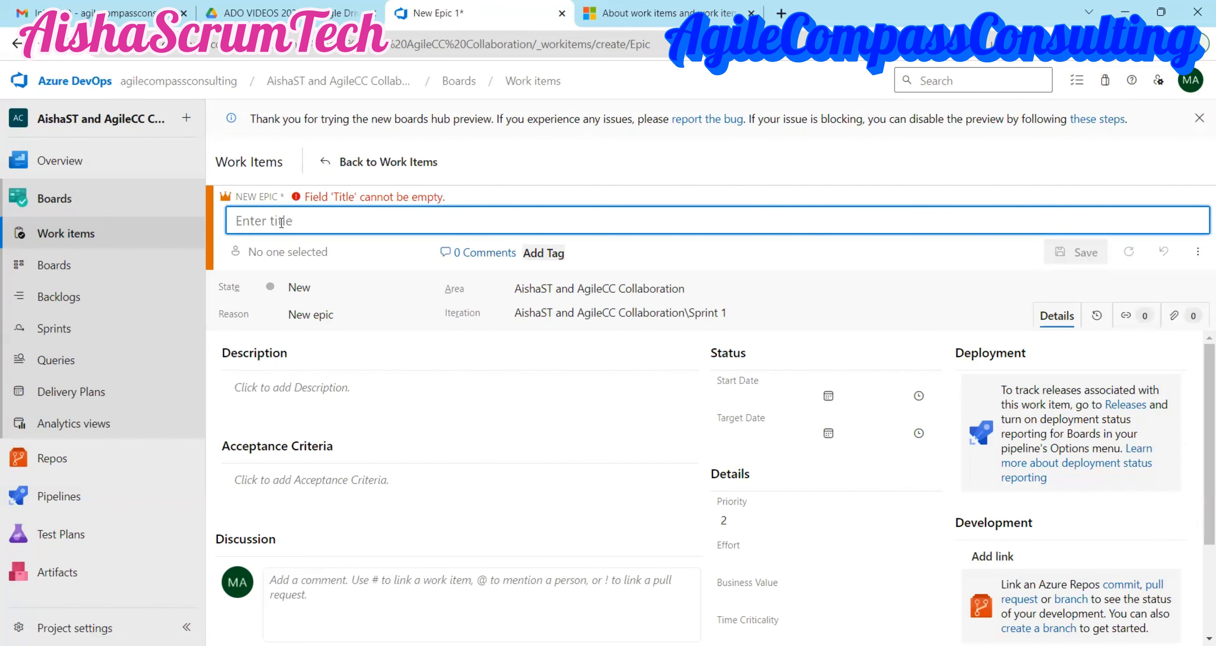
{"action": "type", "text": "Epi"}
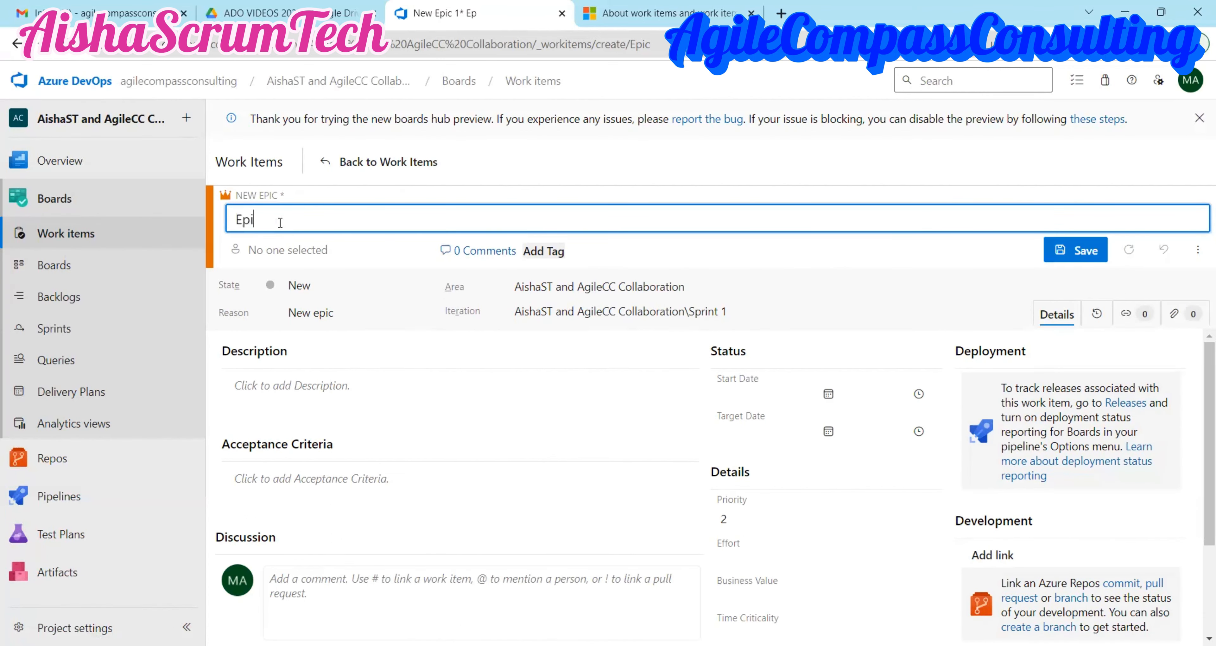
{"action": "type", "text": "c 1"}
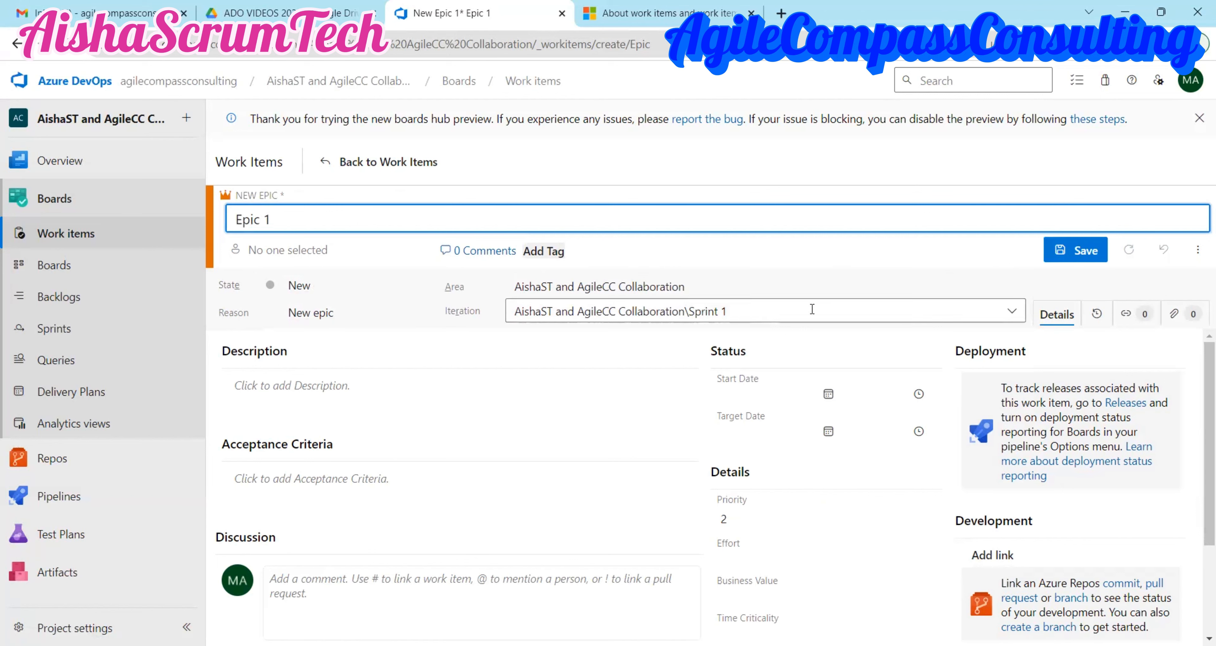
Examine the new epic's iteration, description, acceptance criteria, discussion, priority, effort and tag fields without changing them.
{"action": "left_click", "coordinate": [1011, 312]}
{"action": "left_click", "coordinate": [1012, 311]}
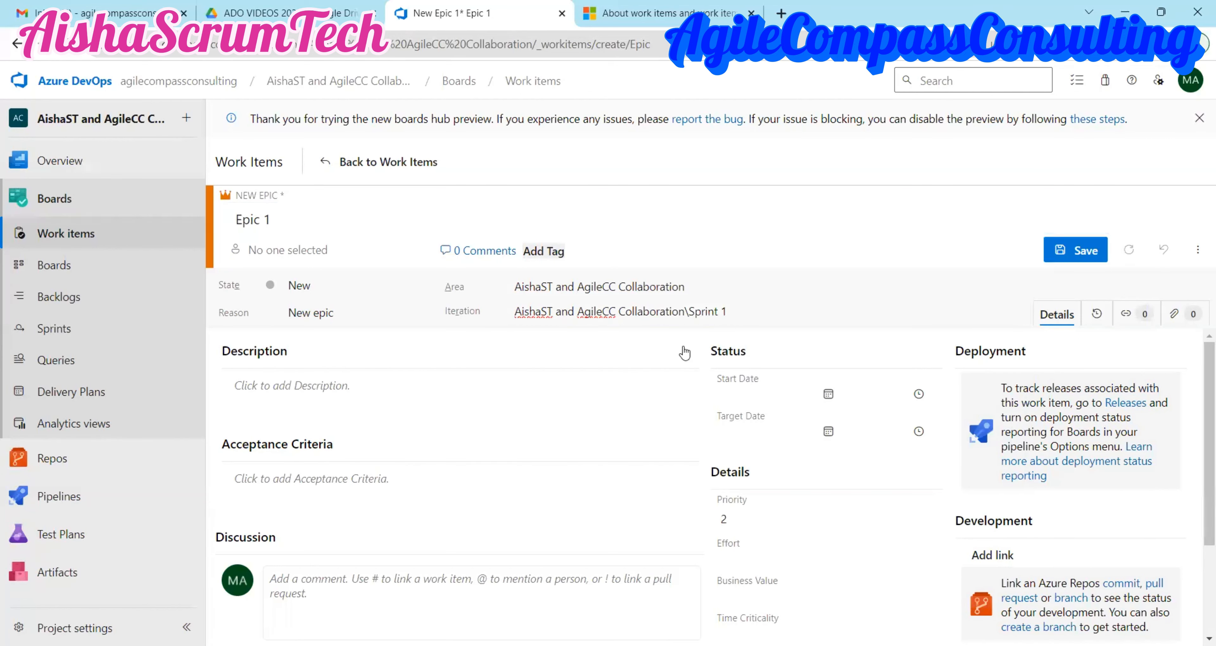
{"action": "left_click", "coordinate": [389, 385]}
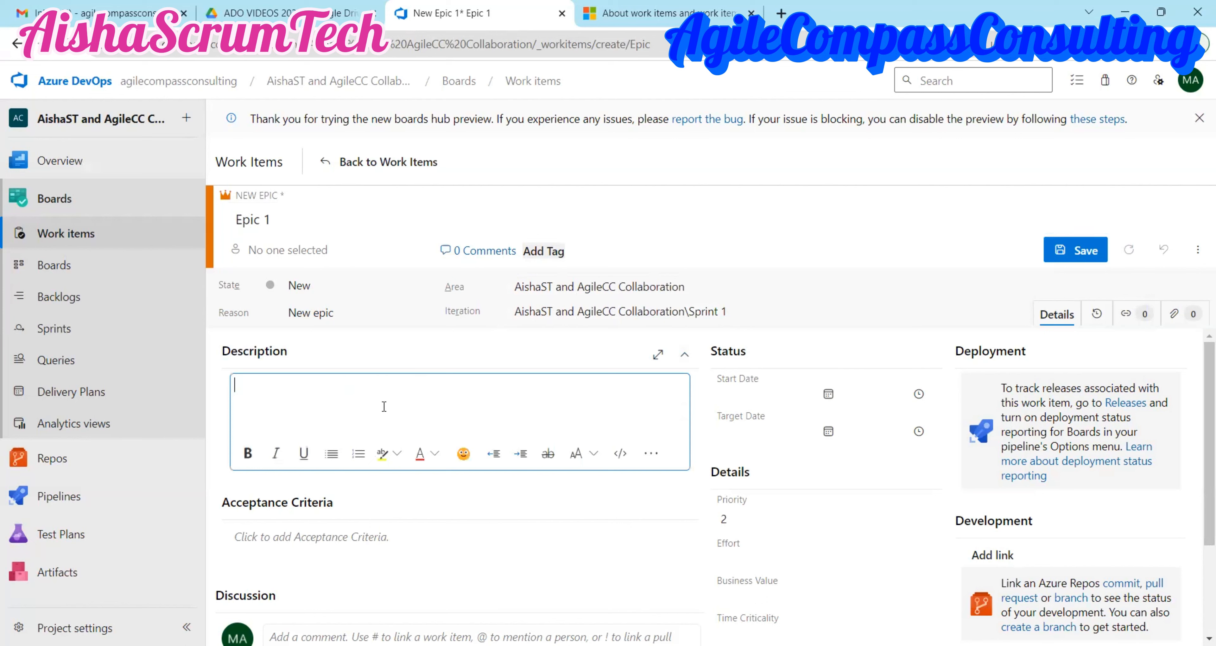
{"action": "left_click", "coordinate": [328, 551]}
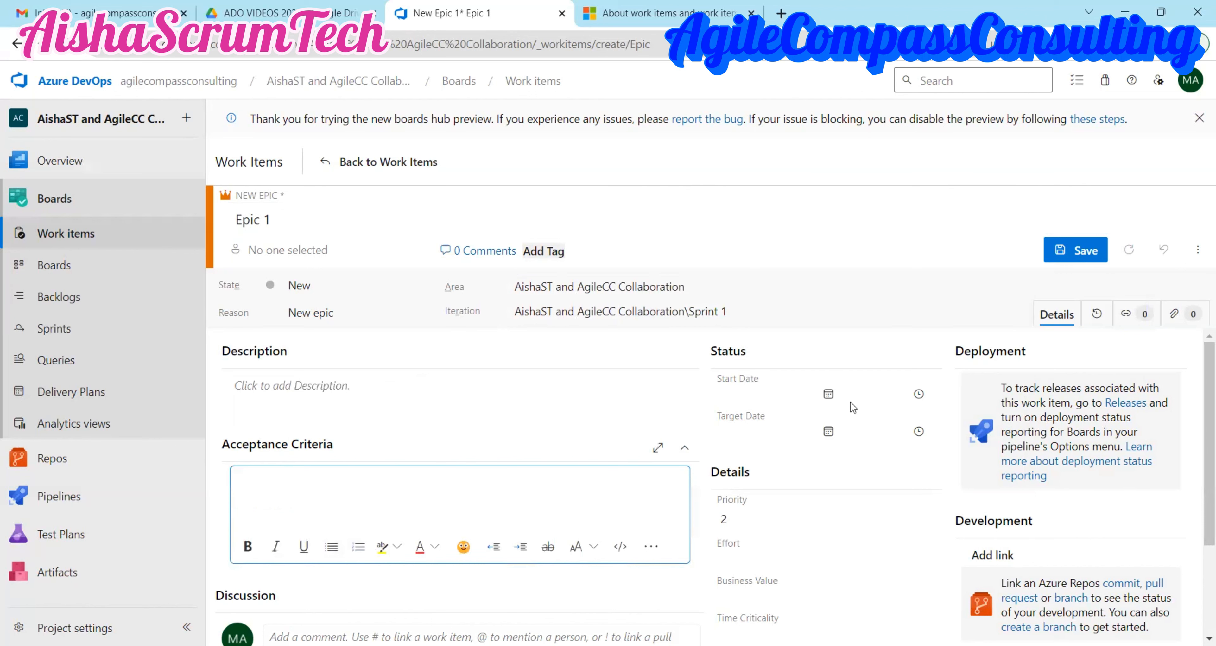
{"action": "scroll", "coordinate": [1197, 490], "scroll_direction": "down", "scroll_amount": 2}
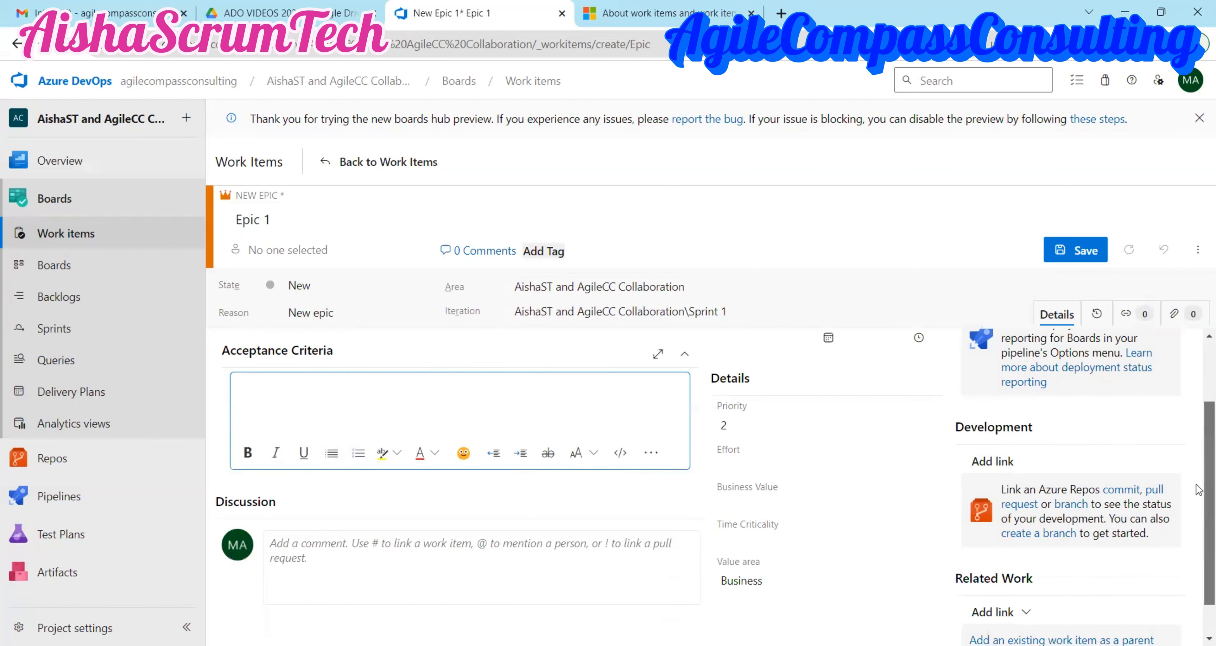
{"action": "left_click", "coordinate": [535, 566]}
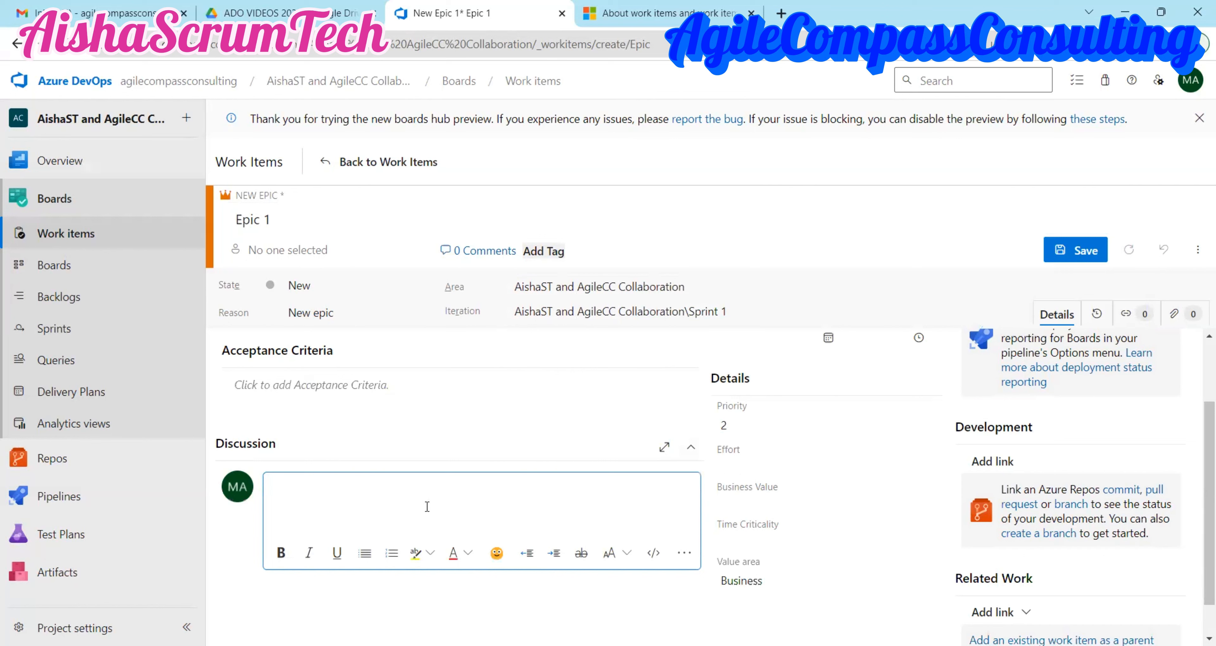
{"action": "left_click", "coordinate": [768, 427]}
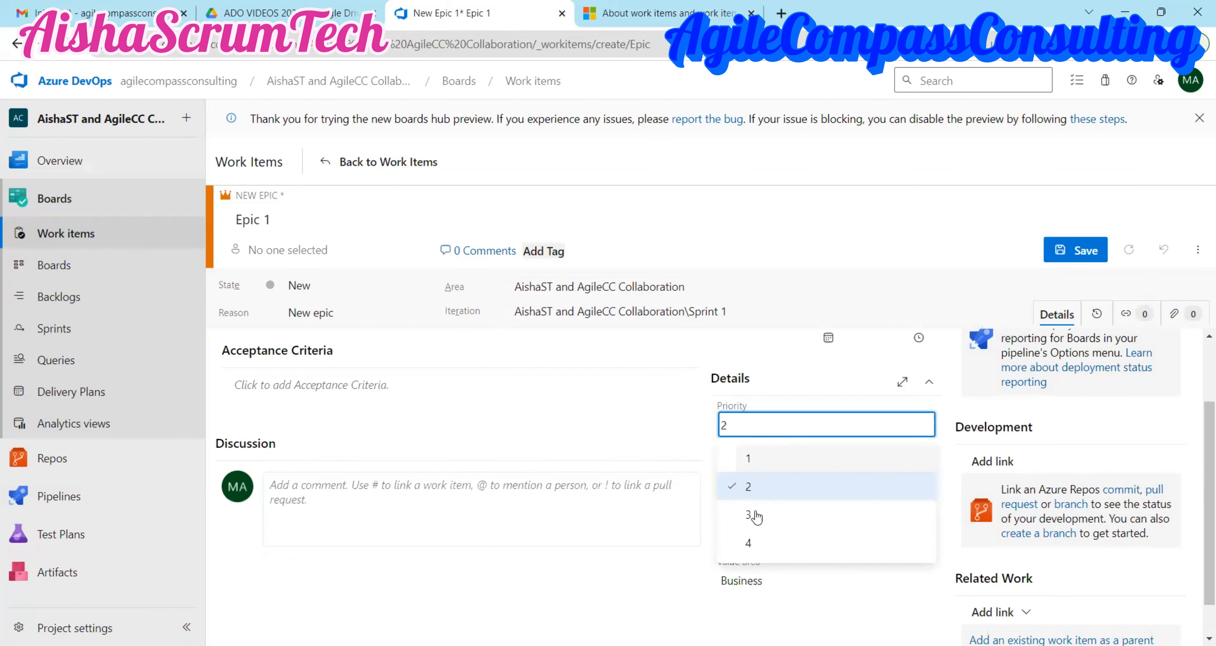
{"action": "left_click", "coordinate": [940, 402]}
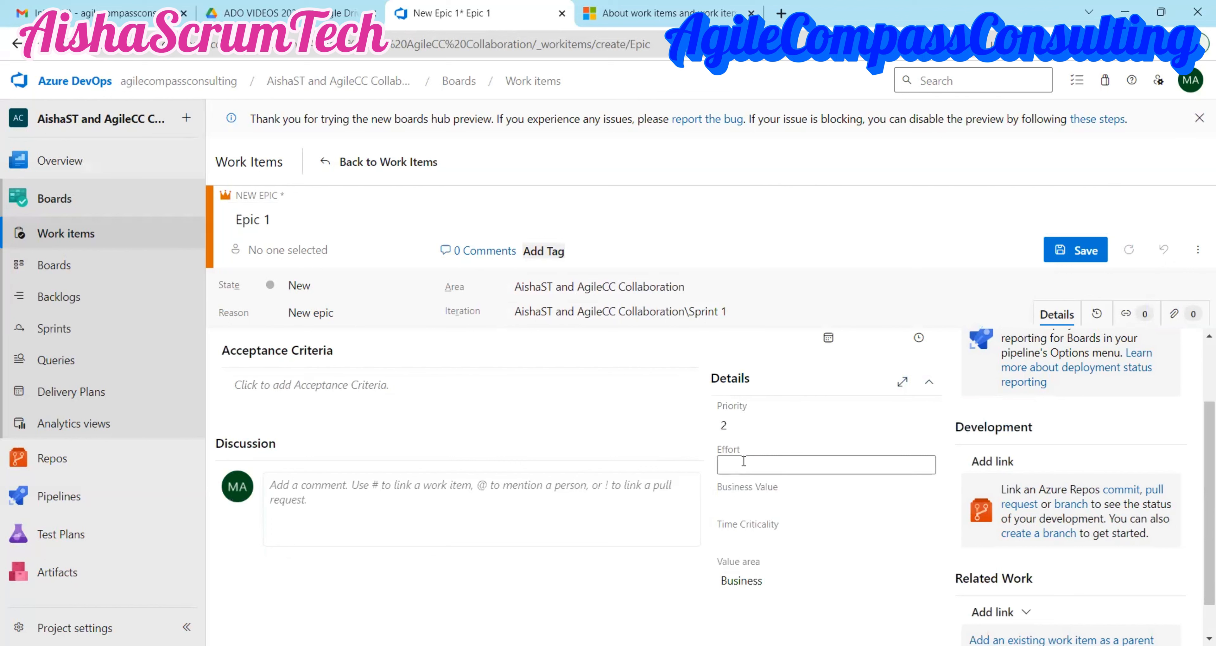
{"action": "left_click", "coordinate": [743, 462]}
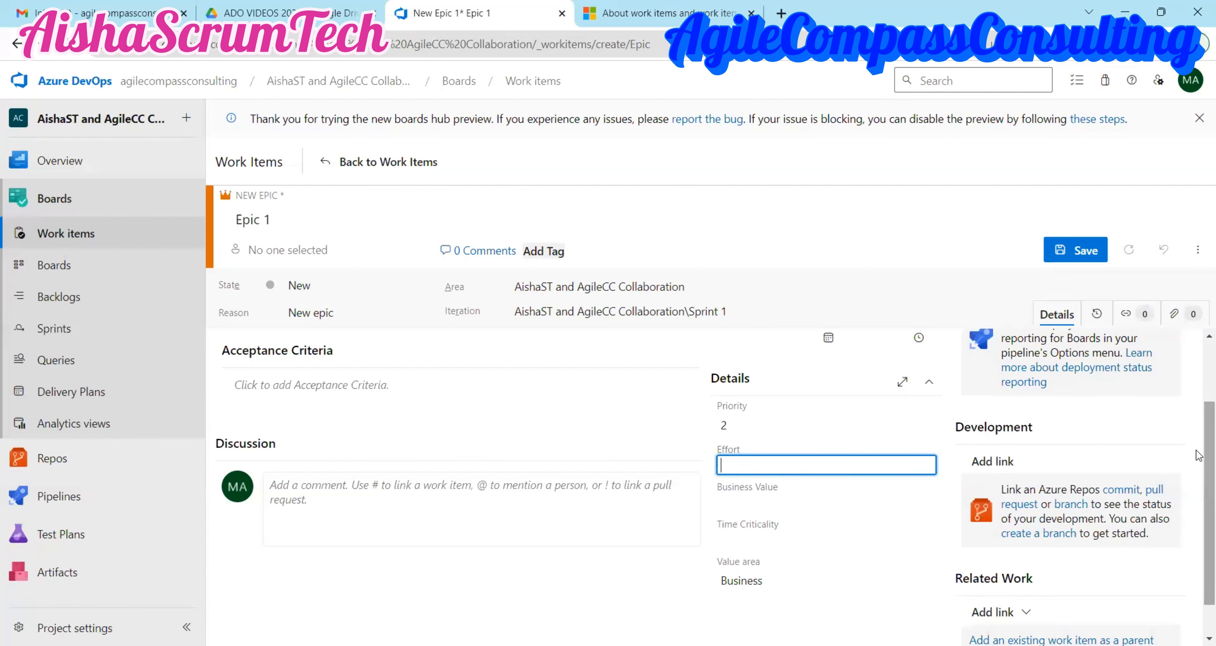
{"action": "left_click_drag", "start_coordinate": [1199, 462], "coordinate": [1198, 400]}
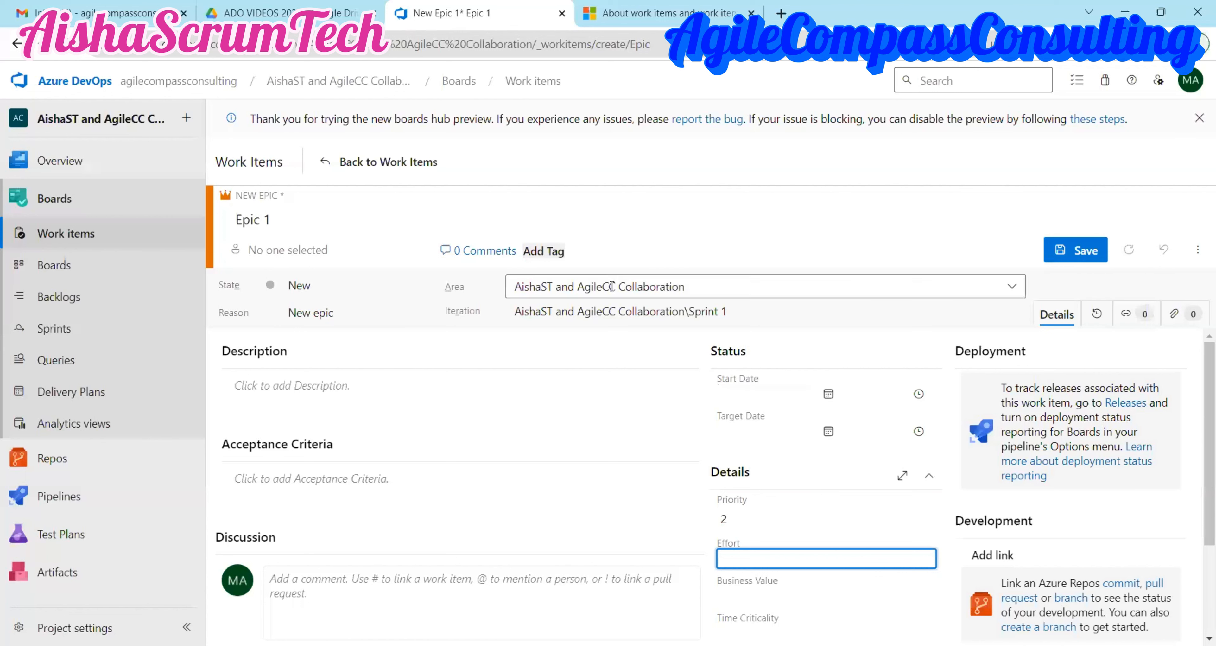
{"action": "left_click", "coordinate": [551, 255]}
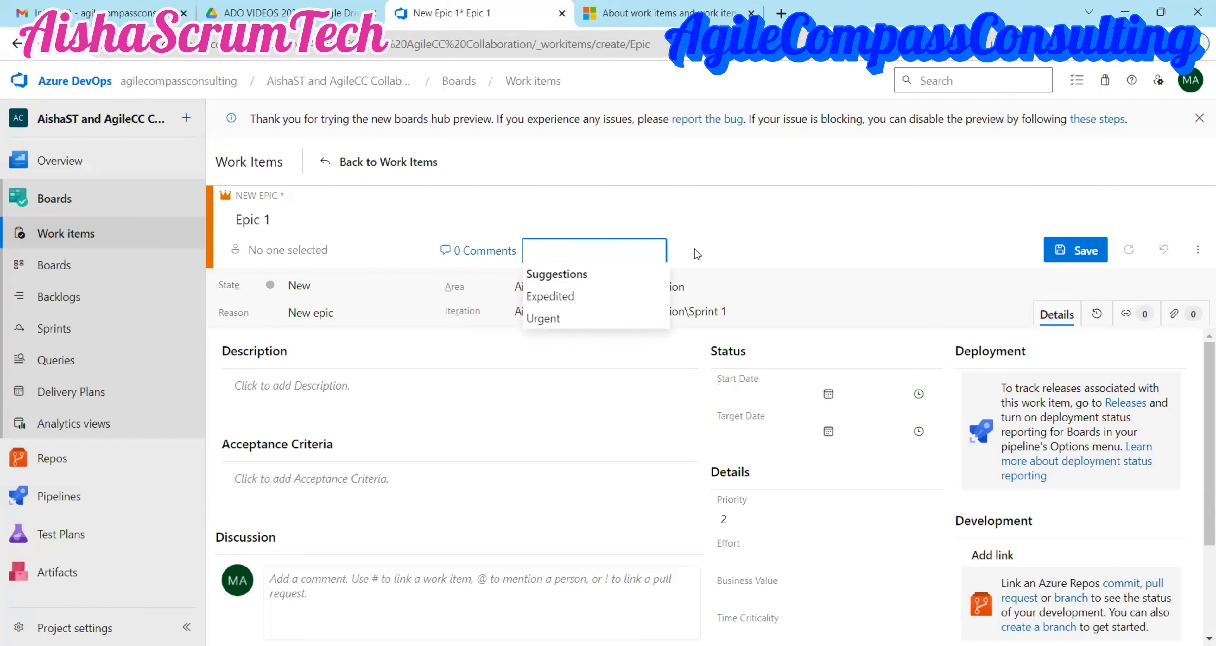
{"action": "left_click", "coordinate": [732, 253]}
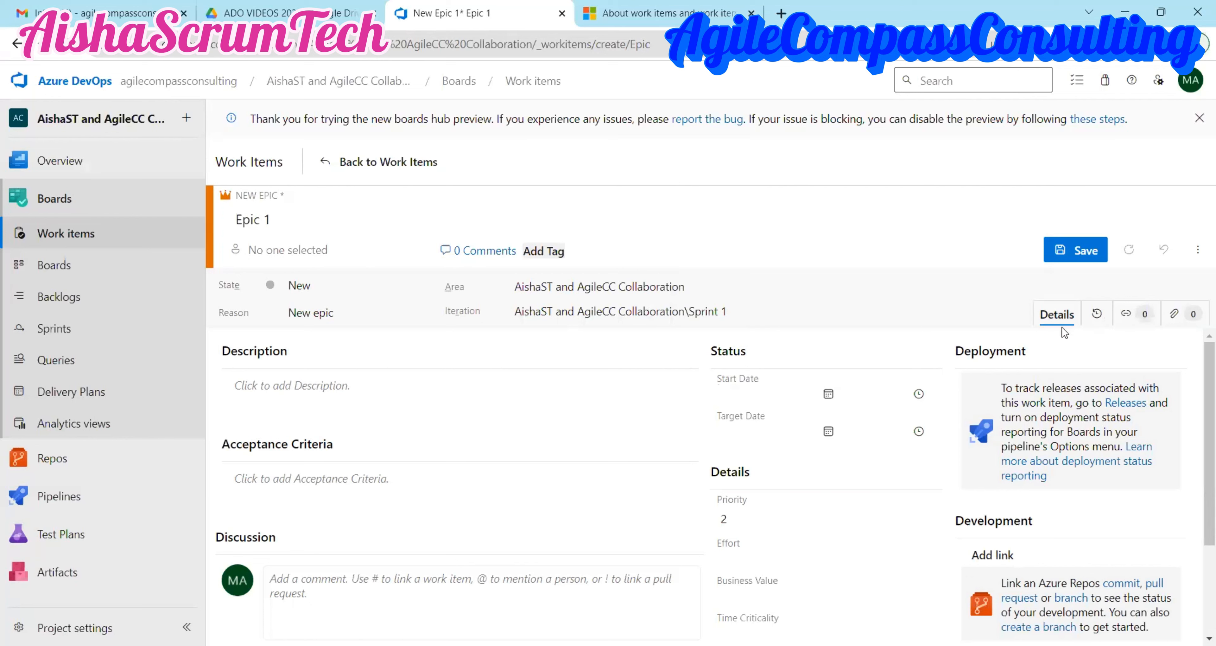
Review the history, links and attachments of Epic 1, and save the epic.
{"action": "left_click", "coordinate": [1096, 315]}
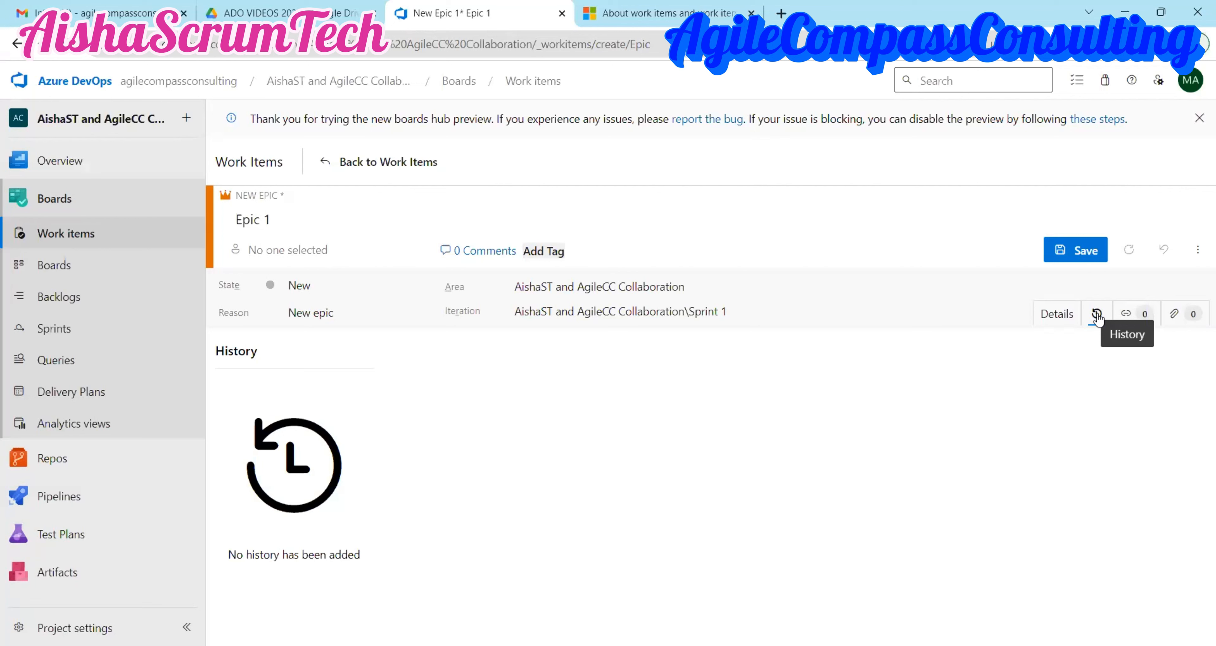
{"action": "left_click", "coordinate": [1129, 313]}
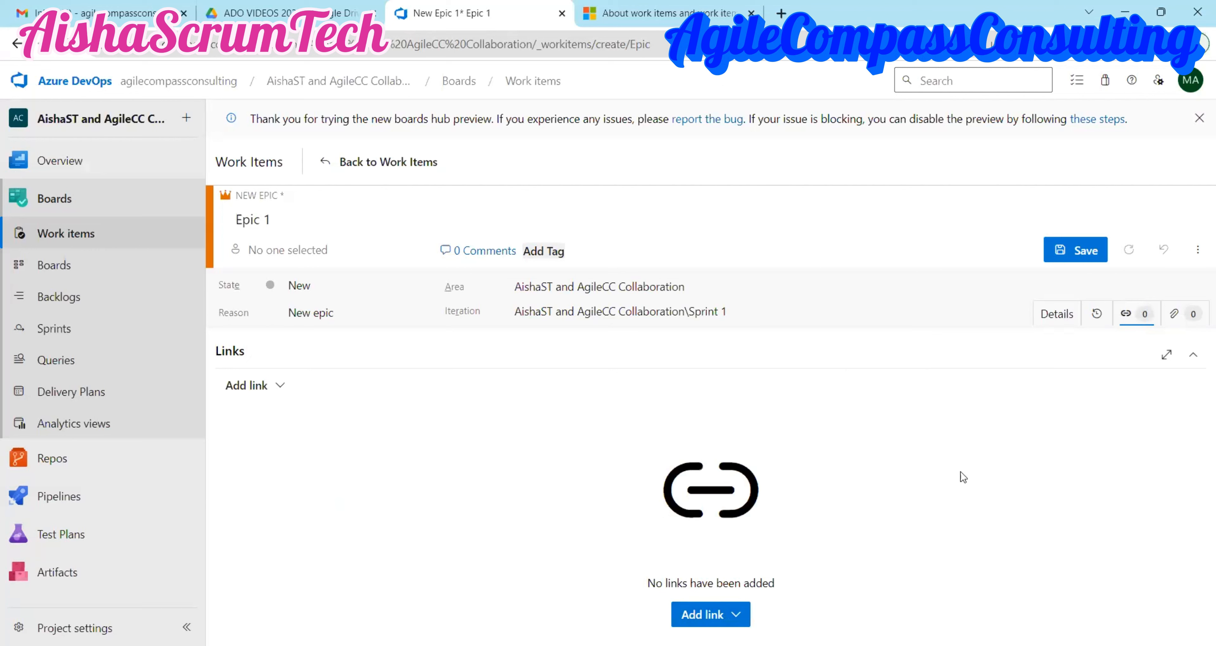
{"action": "left_click", "coordinate": [1173, 314]}
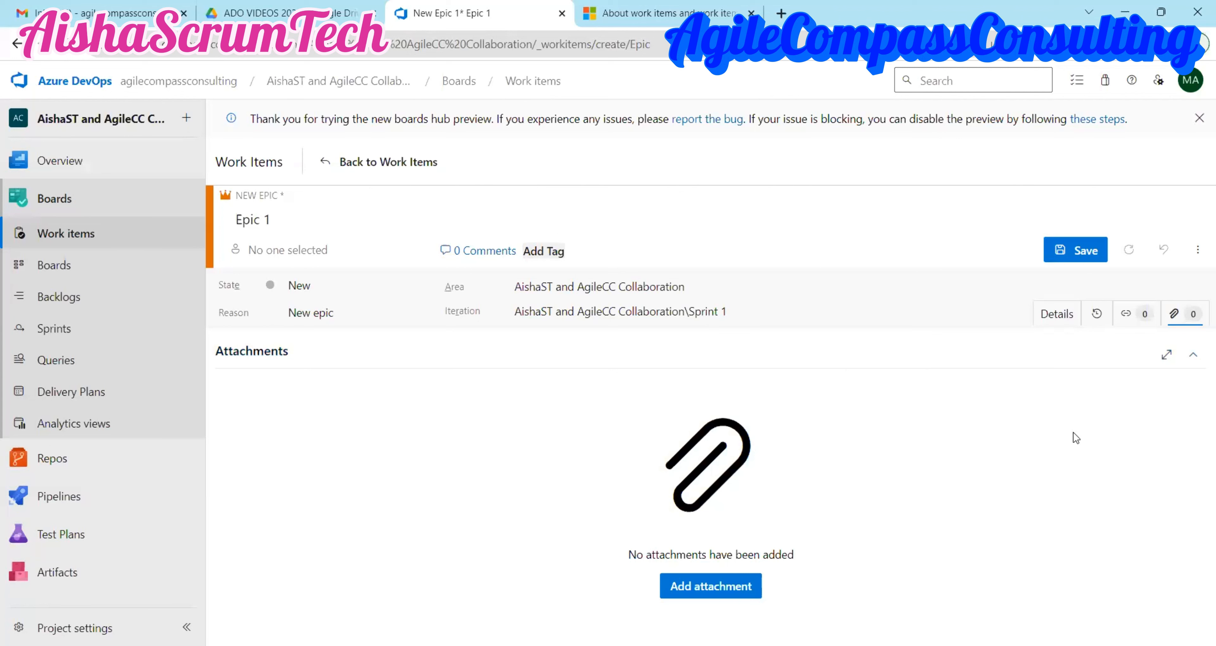
{"action": "left_click", "coordinate": [1078, 252]}
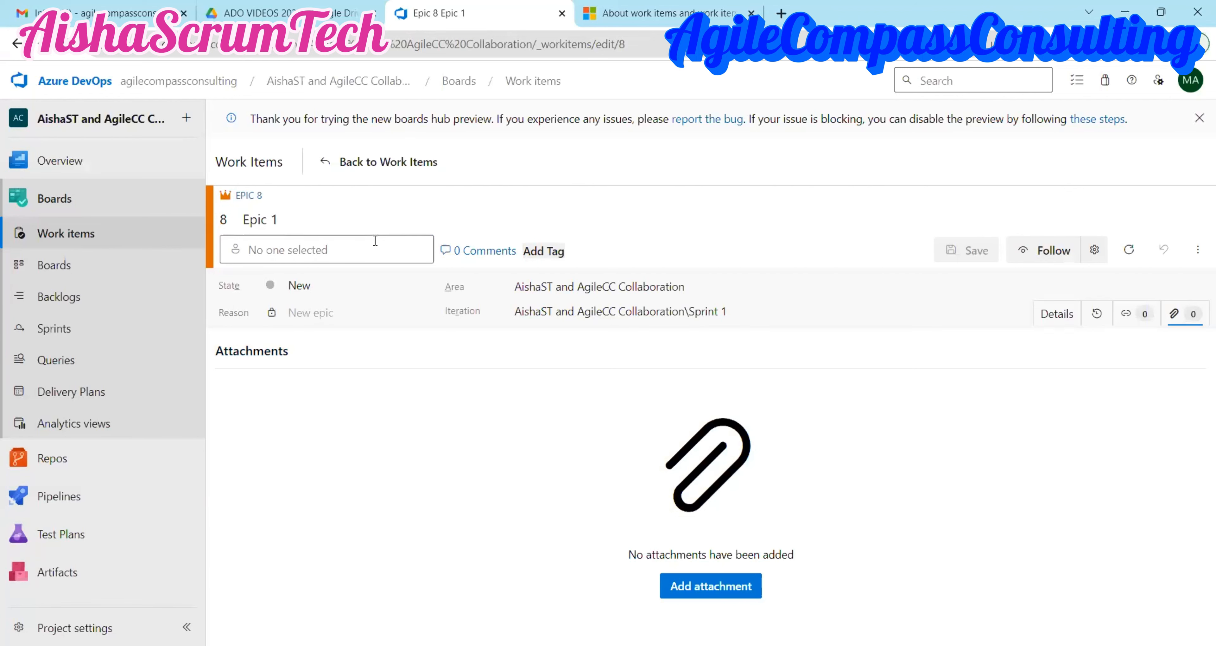
Return to the work items list and start a new Product Backlog Item titled "User story 1".
{"action": "left_click", "coordinate": [75, 234]}
{"action": "left_click", "coordinate": [465, 202]}
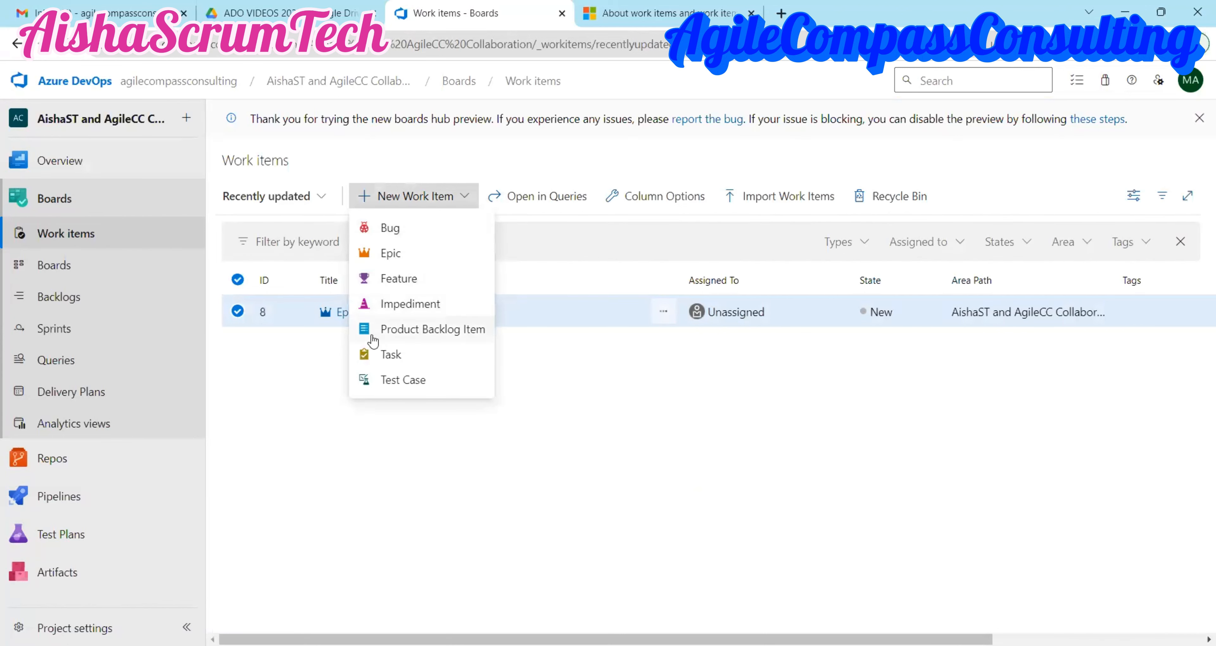
{"action": "left_click", "coordinate": [397, 330]}
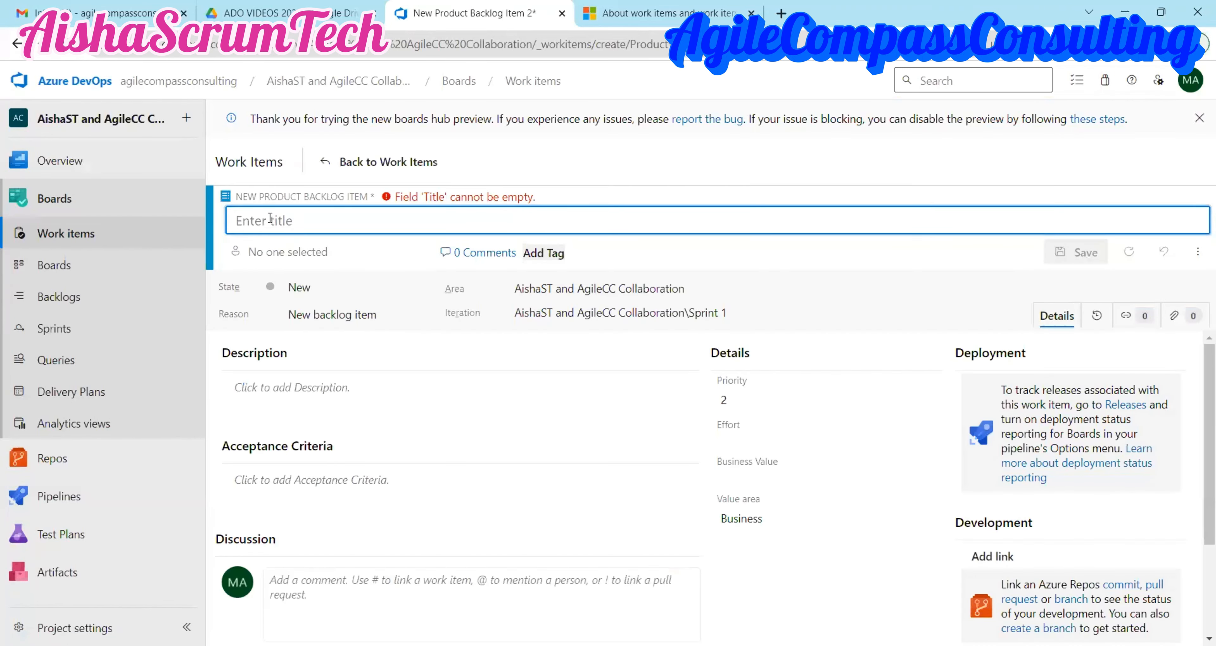
{"action": "type", "text": "Use"}
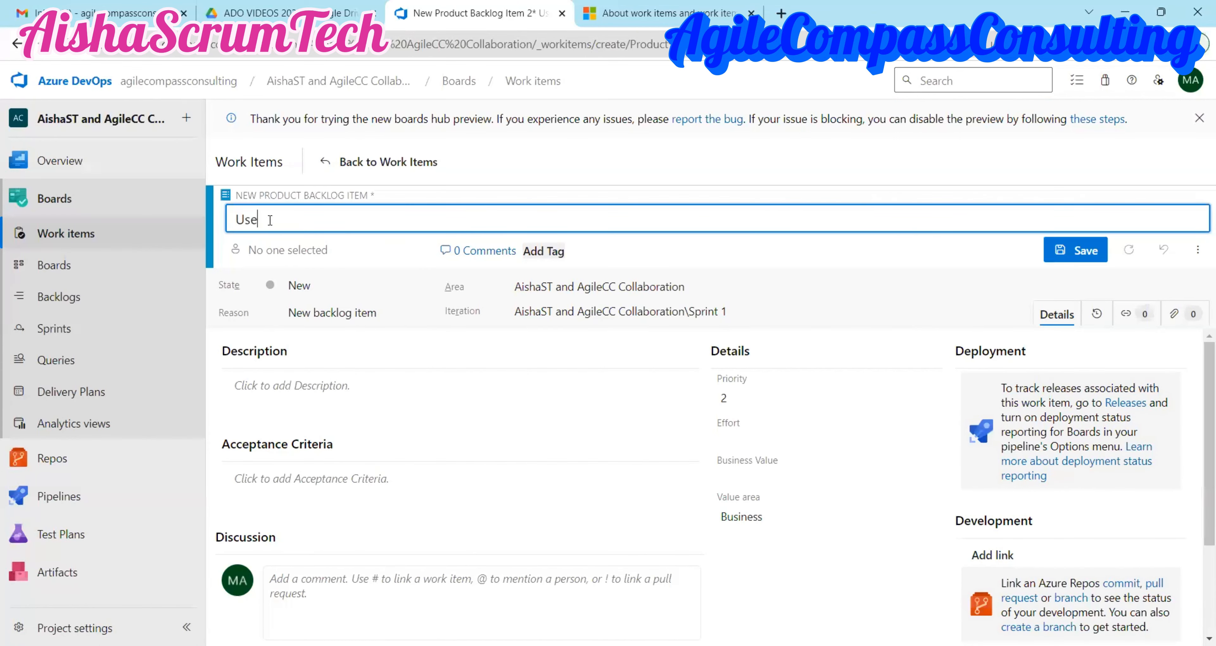
{"action": "type", "text": "r story 1"}
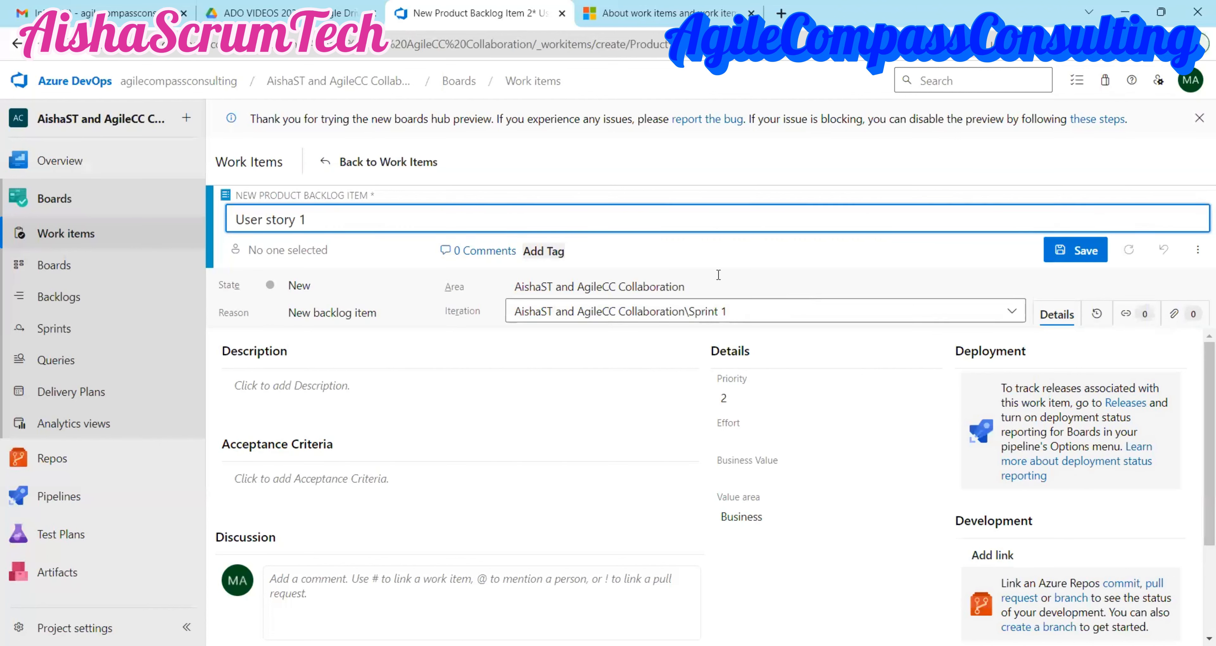
Add the tags Tech and Expedited to User story 1 and save the backlog item.
{"action": "left_click", "coordinate": [555, 255]}
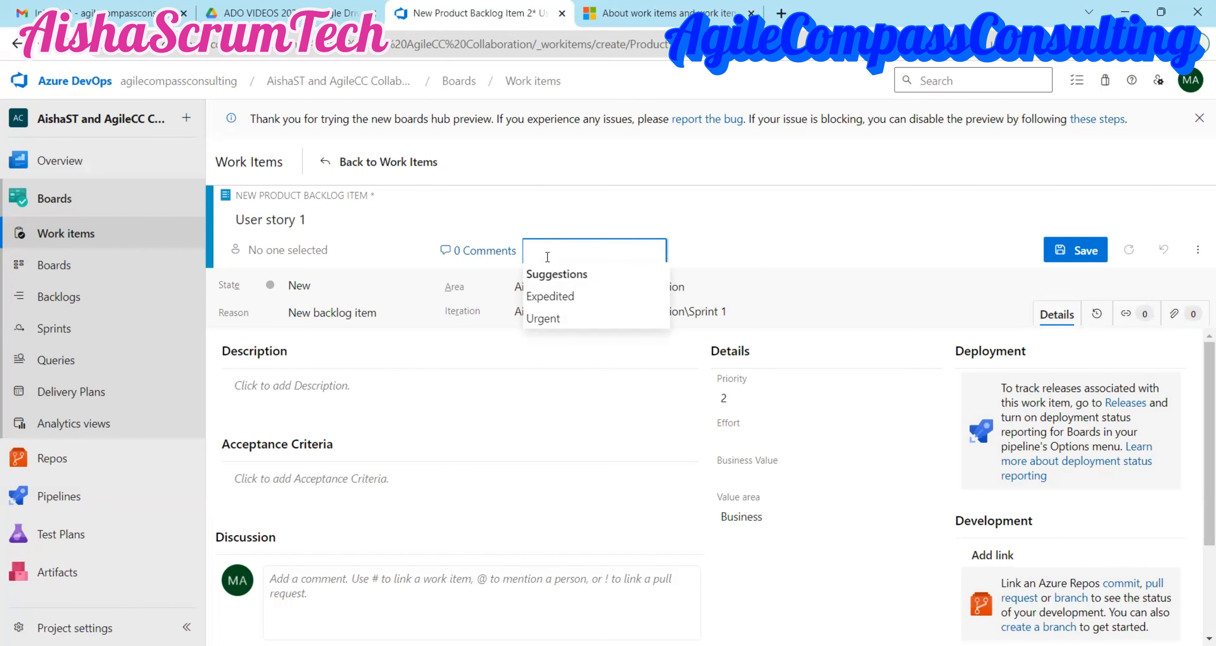
{"action": "type", "text": "Tech"}
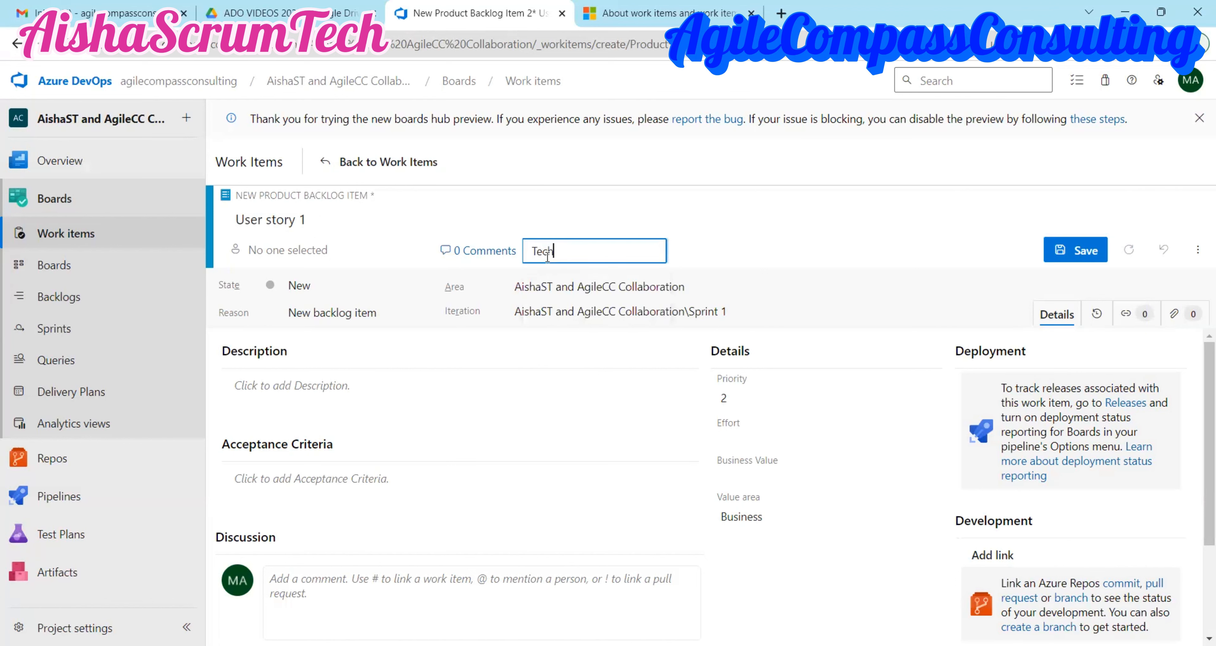
{"action": "key", "text": "Return"}
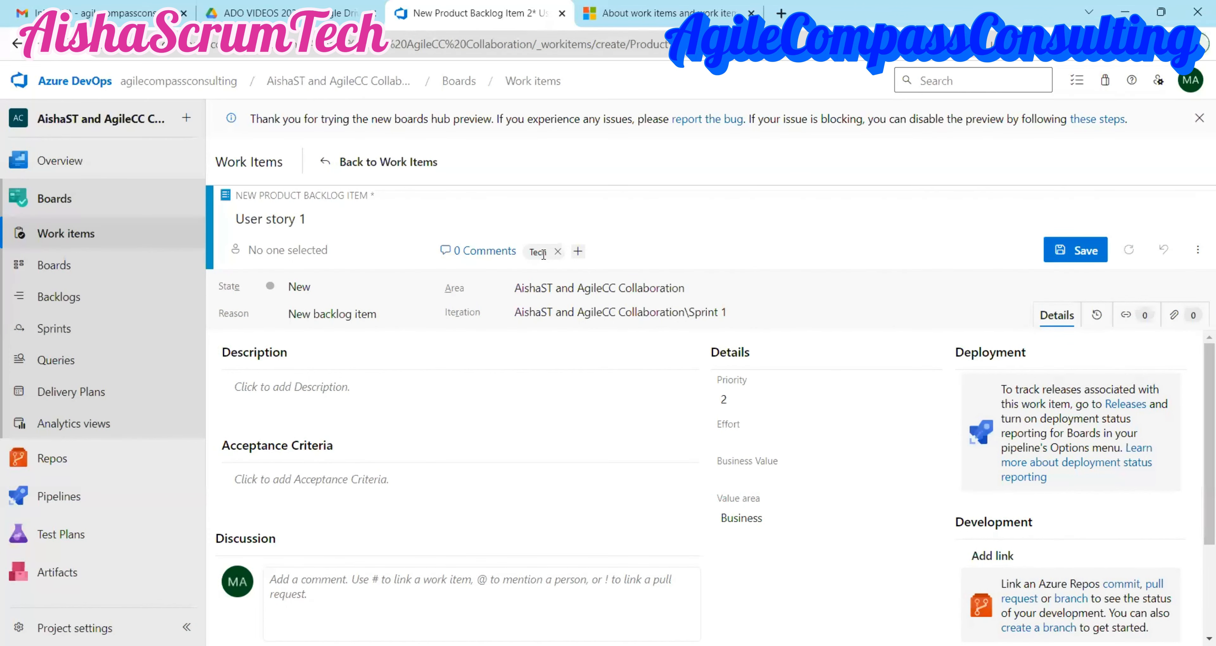
{"action": "left_click", "coordinate": [577, 251]}
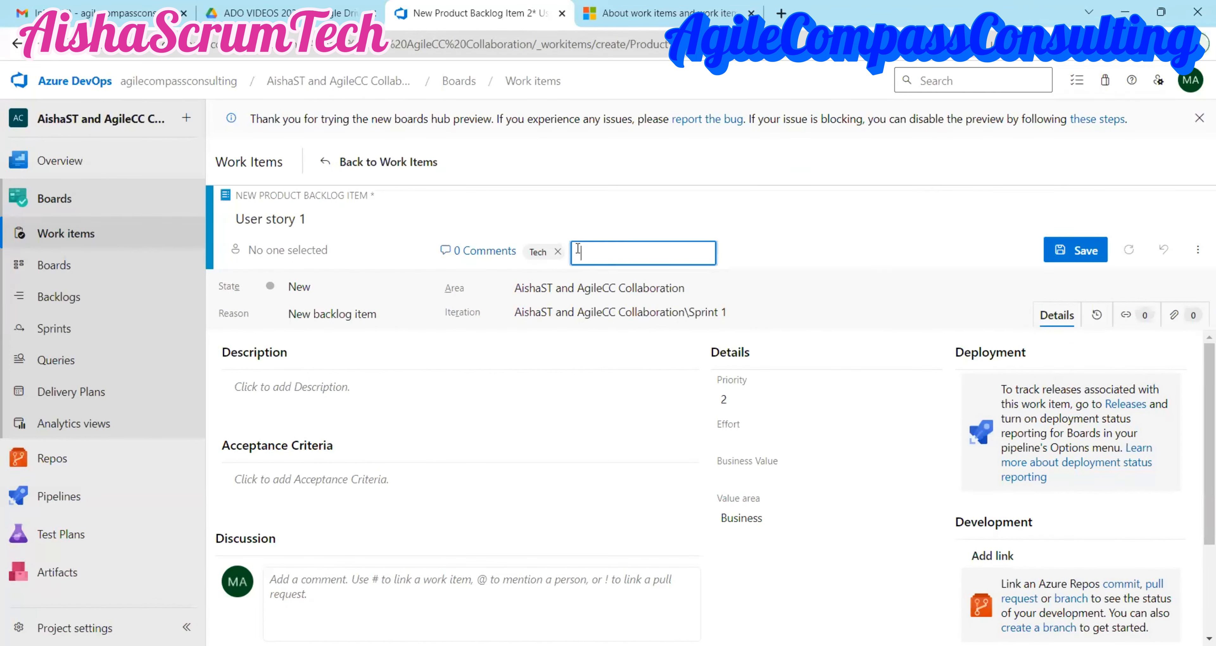
{"action": "type", "text": "exp"}
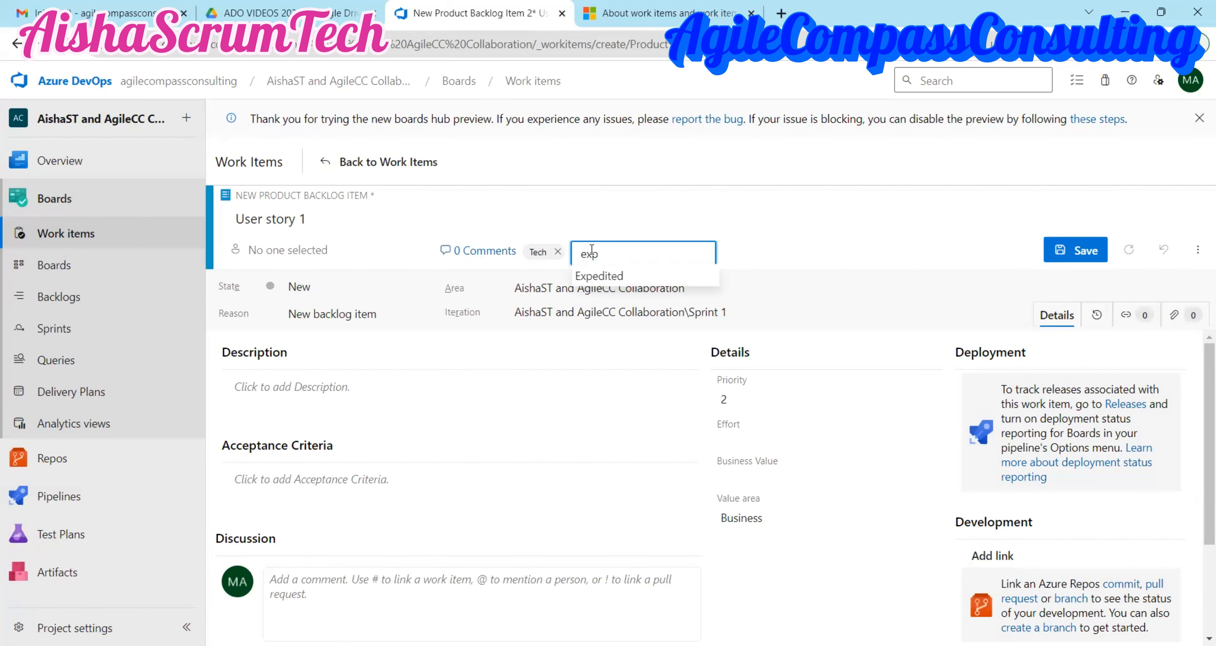
{"action": "type", "text": "e"}
{"action": "left_click", "coordinate": [609, 277]}
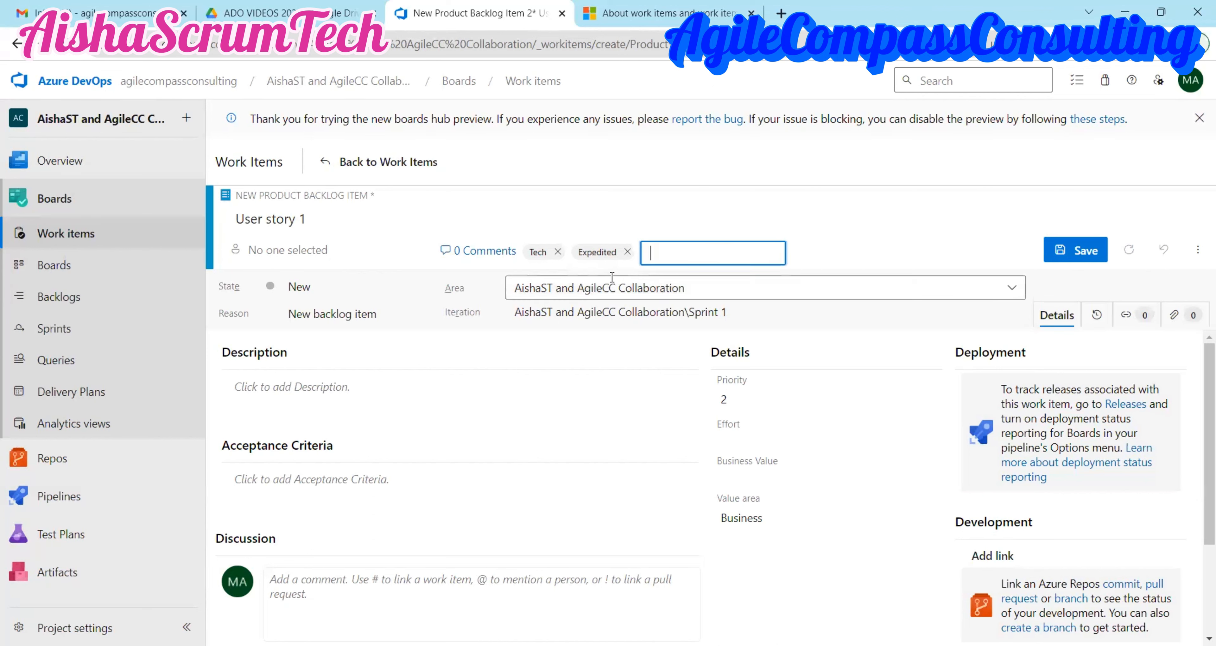
{"action": "left_click", "coordinate": [847, 249]}
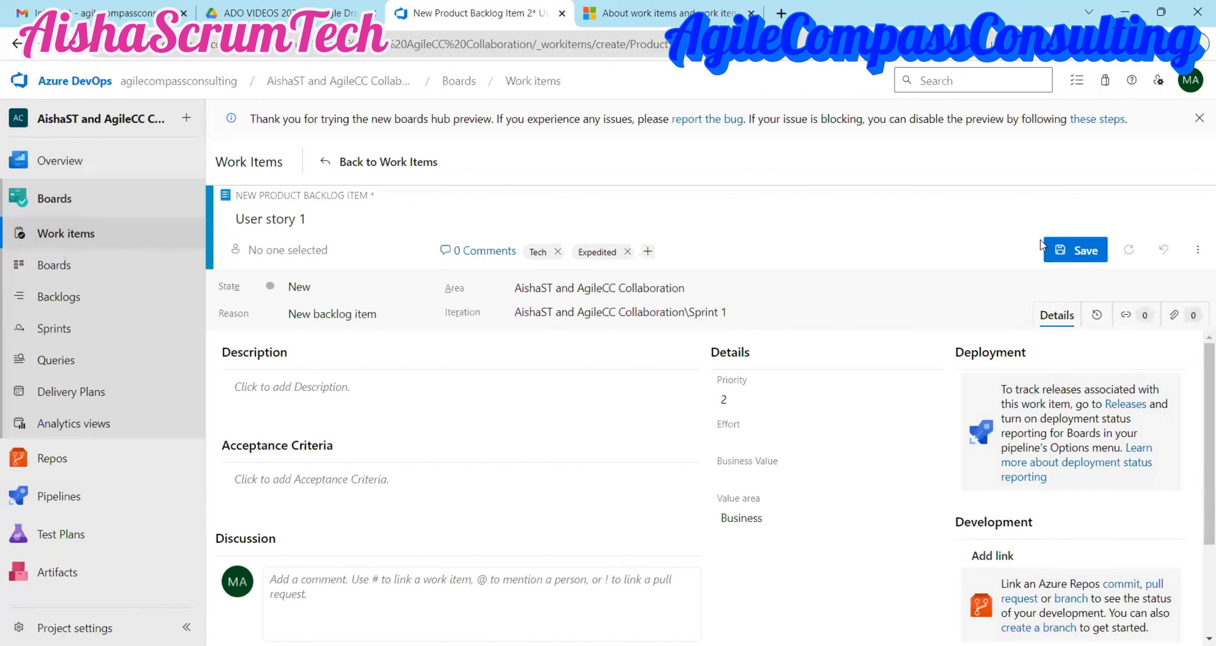
{"action": "left_click", "coordinate": [1074, 246]}
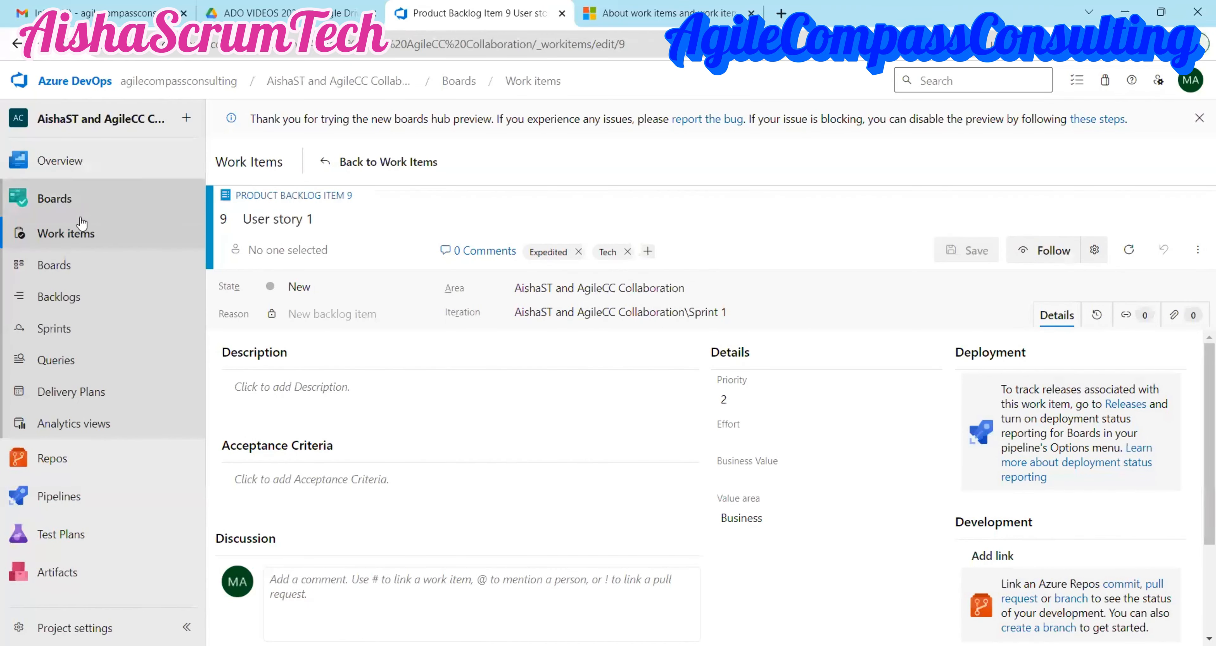
Return to the work items list and check which work item types can be created, without adding one.
{"action": "left_click", "coordinate": [71, 234]}
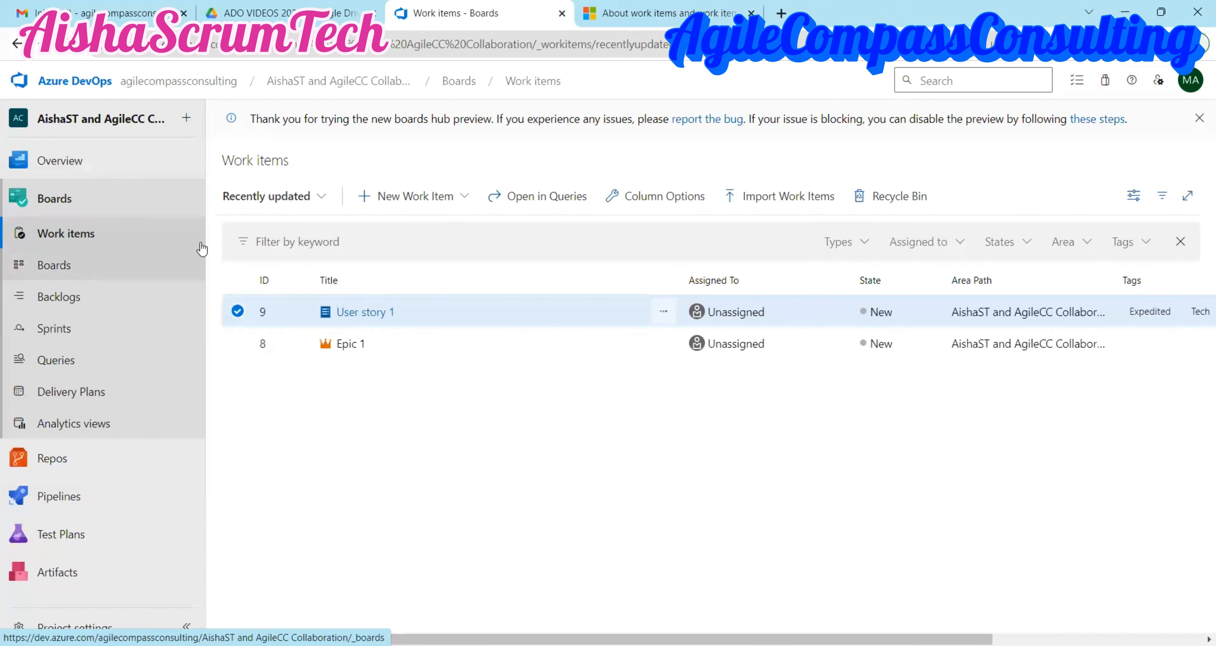
{"action": "left_click", "coordinate": [465, 197]}
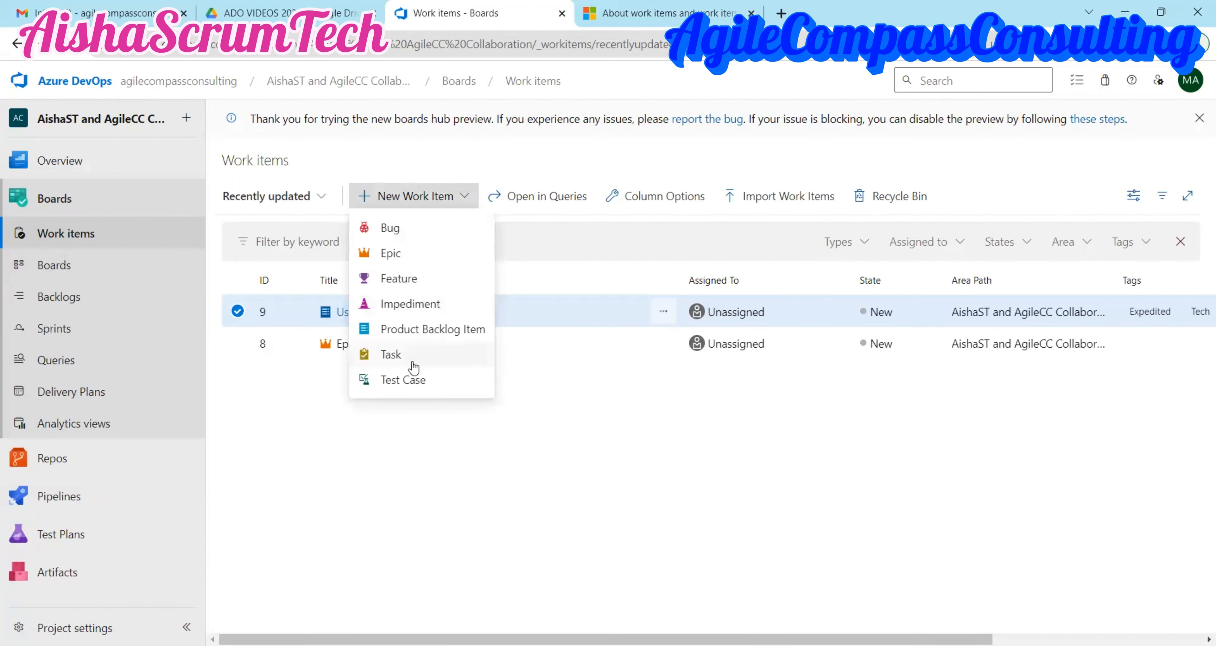
{"action": "left_click", "coordinate": [293, 396]}
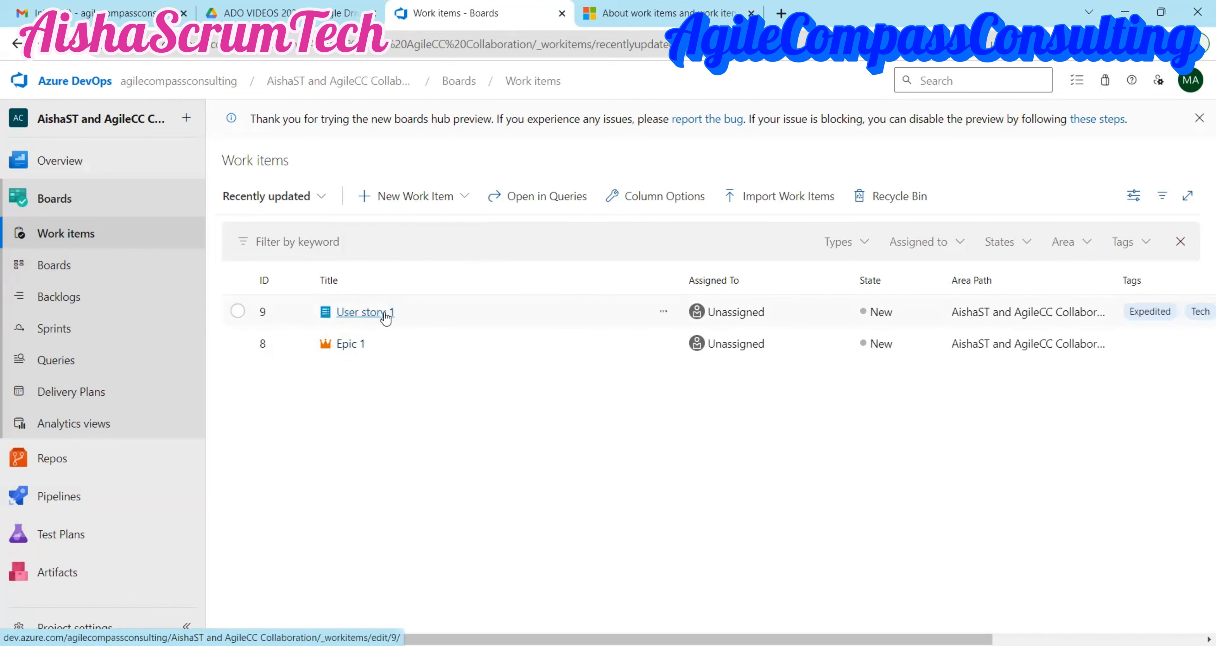
Show the team's board and add a task named "Task 1" to the User story 1 card.
{"action": "left_click", "coordinate": [54, 265]}
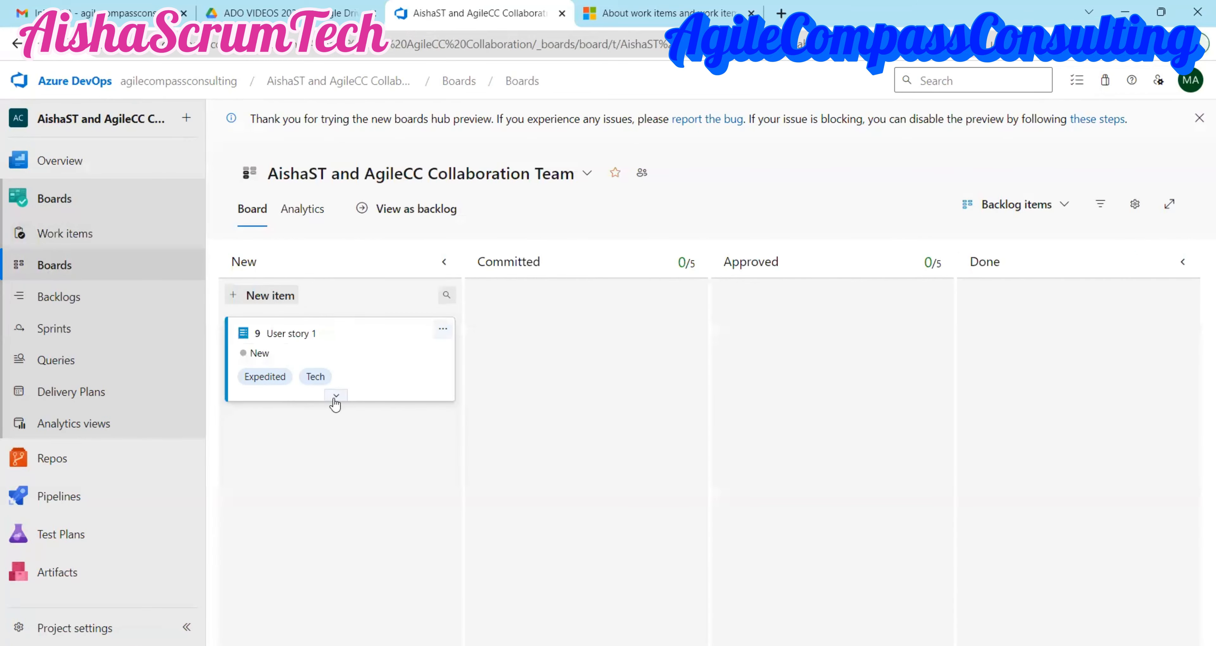
{"action": "left_click", "coordinate": [336, 396]}
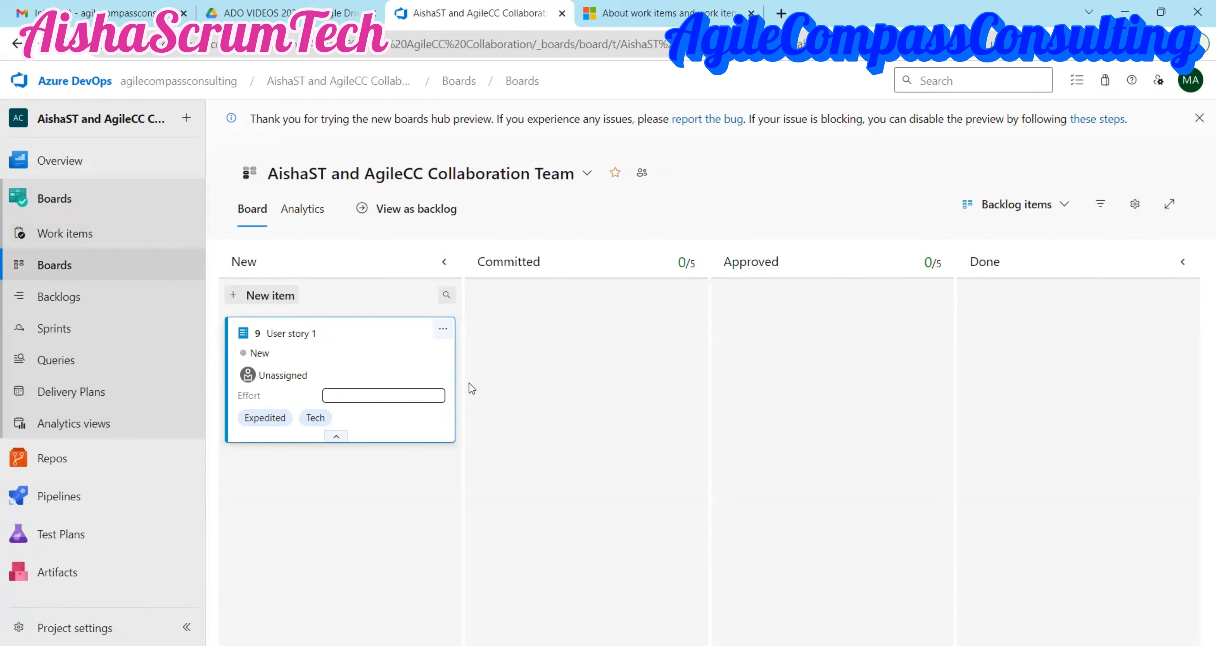
{"action": "left_click", "coordinate": [443, 329]}
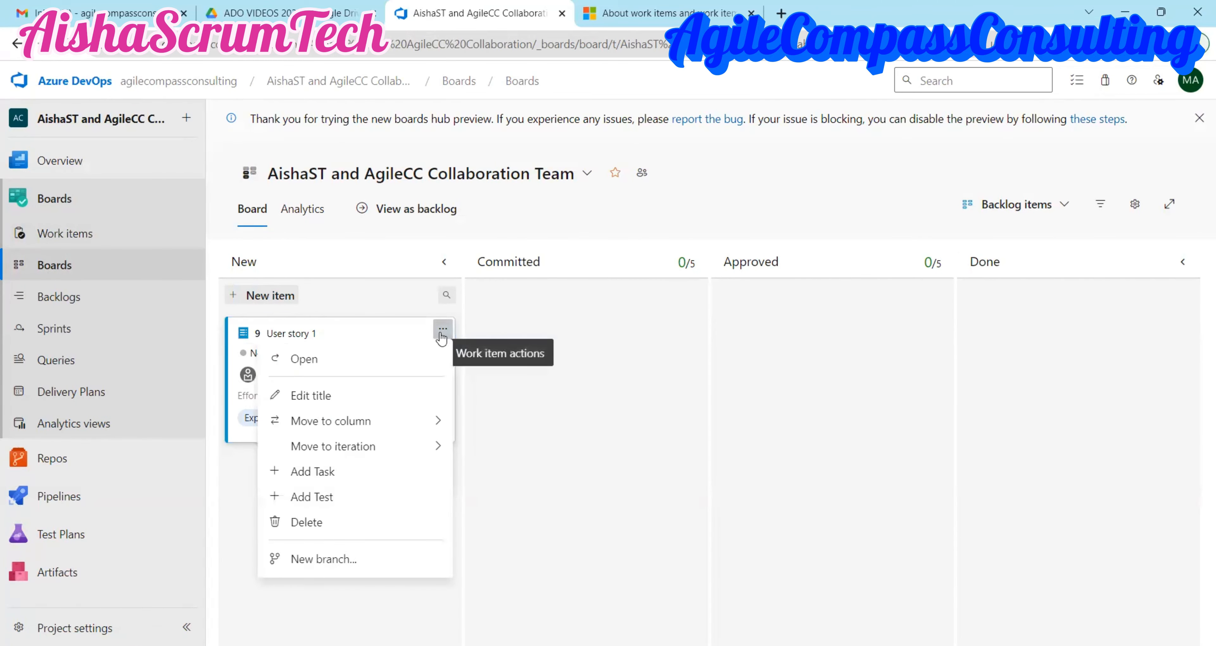
{"action": "left_click", "coordinate": [313, 472]}
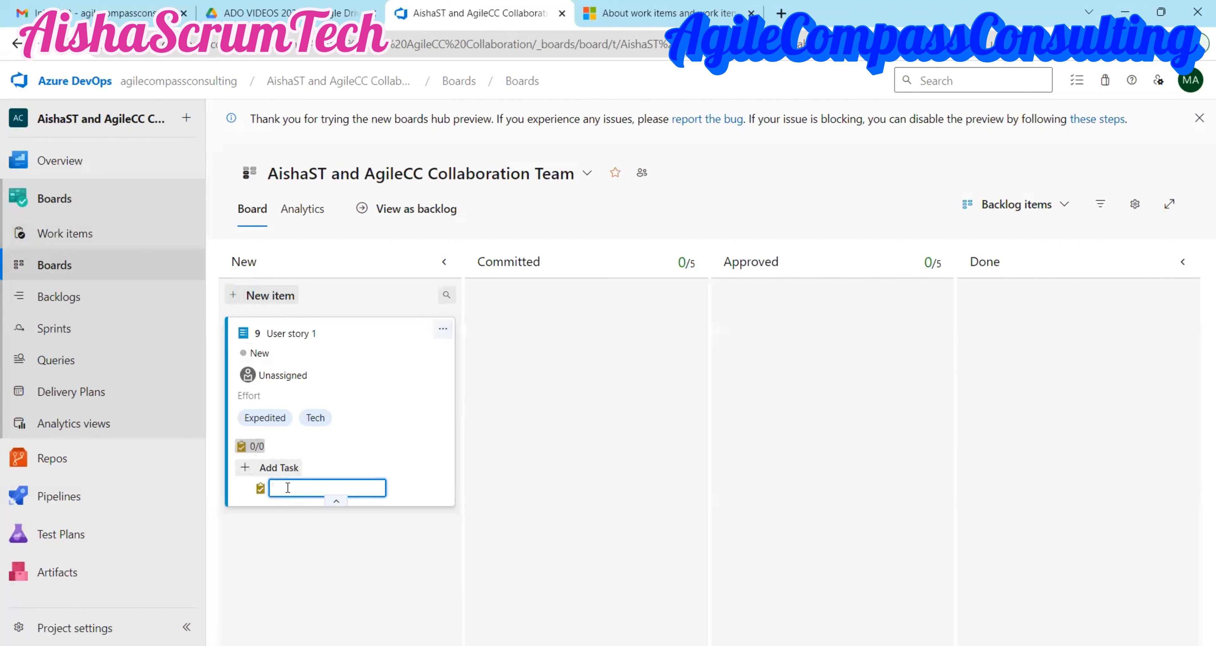
{"action": "type", "text": "Task 1"}
{"action": "left_click", "coordinate": [378, 527]}
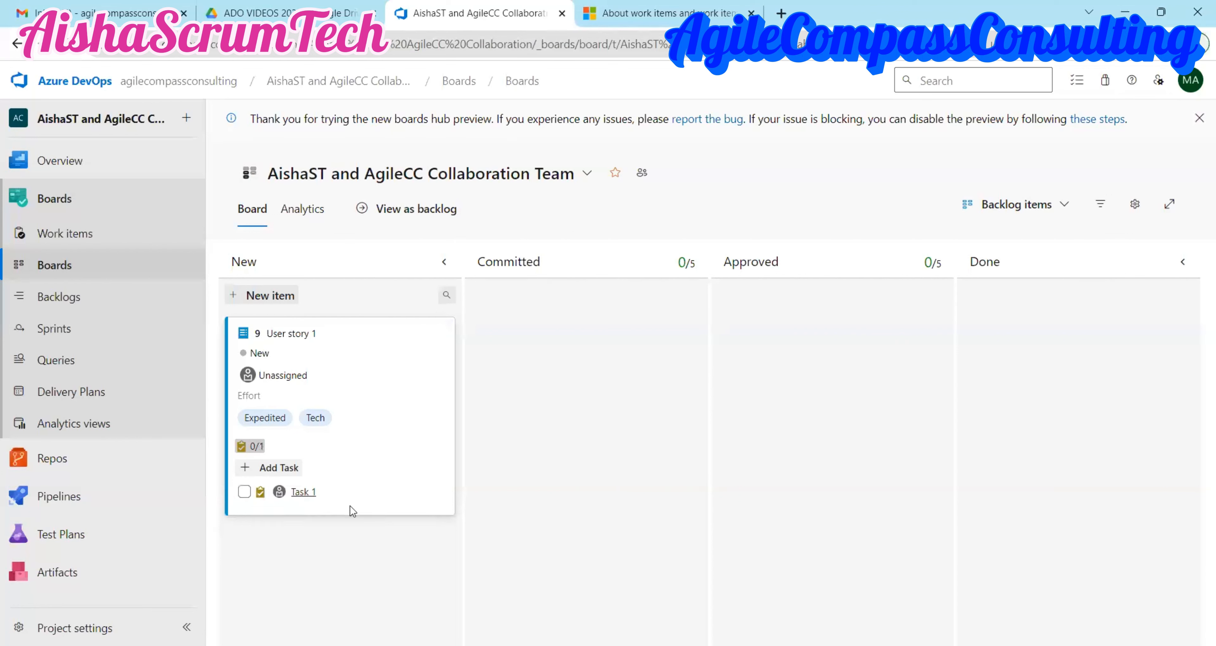
Add a second task named "Task 2" to User story 1.
{"action": "left_click", "coordinate": [269, 468]}
{"action": "type", "text": "Ta"}
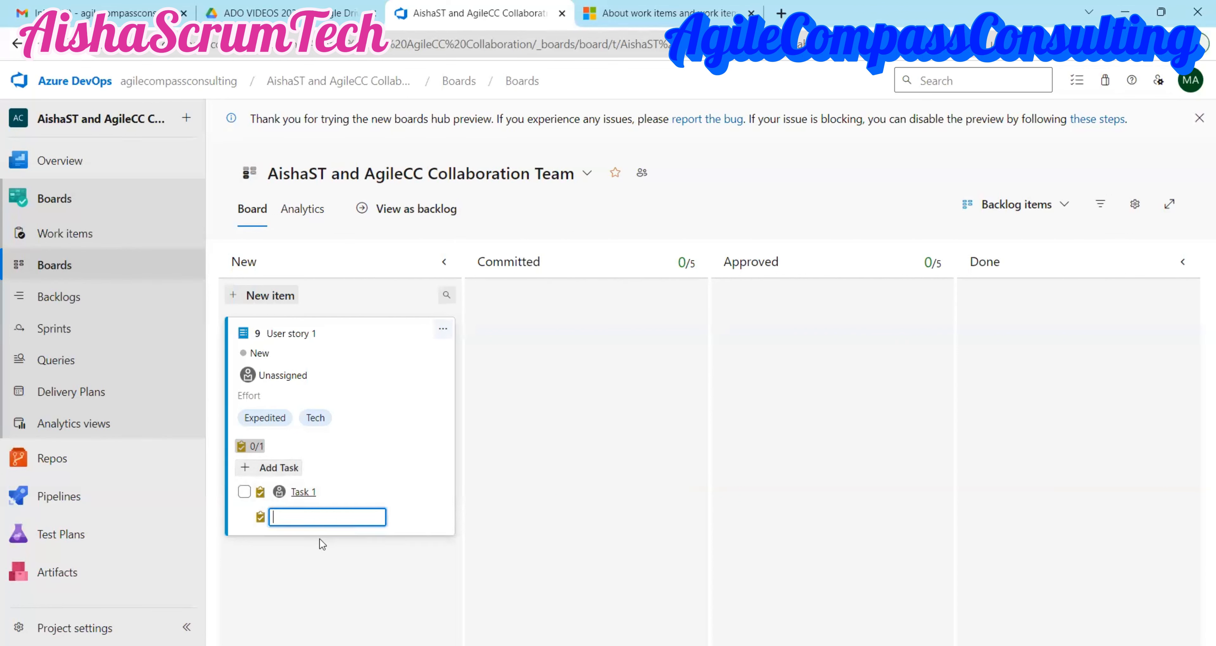
{"action": "type", "text": "sk 2"}
{"action": "key", "text": "Return"}
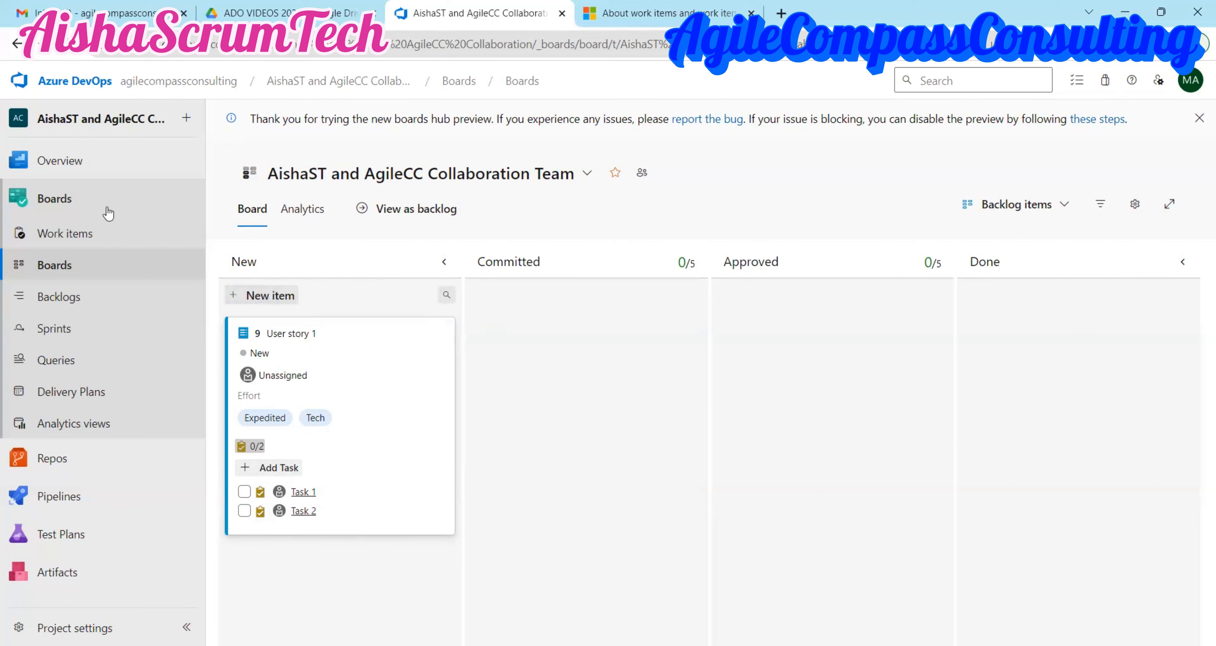
Add a Product Backlog Item titled "User story 2" at the top of the New column.
{"action": "left_click", "coordinate": [273, 300]}
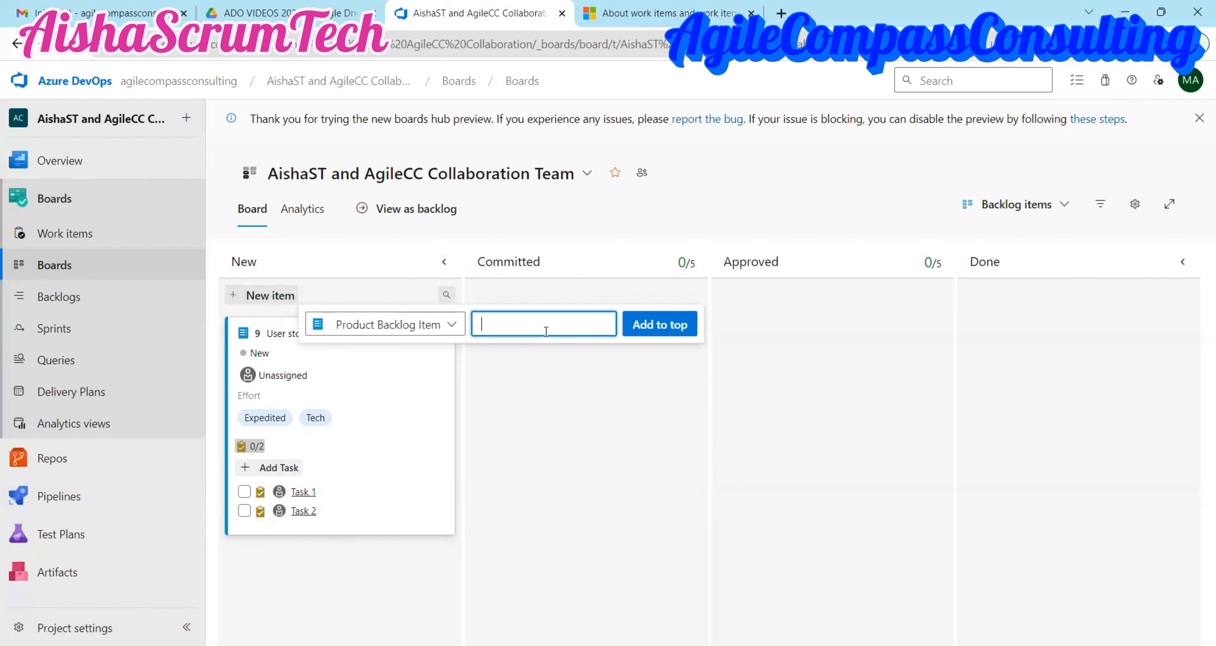
{"action": "type", "text": "User story 2"}
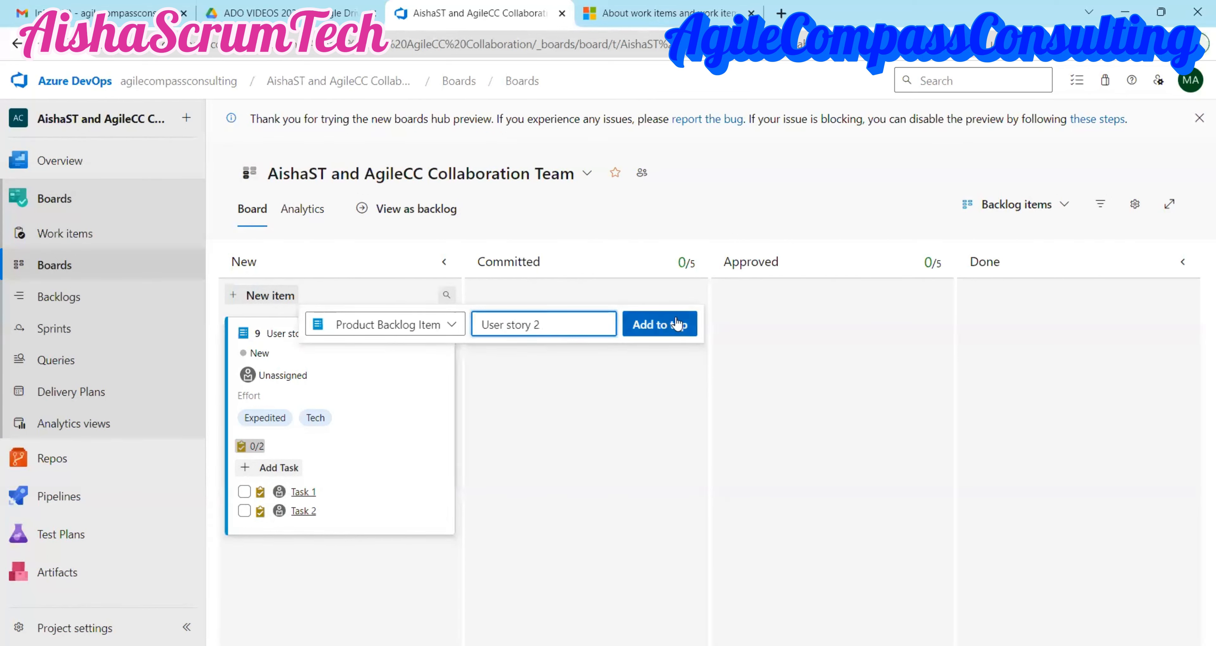
{"action": "left_click", "coordinate": [678, 324]}
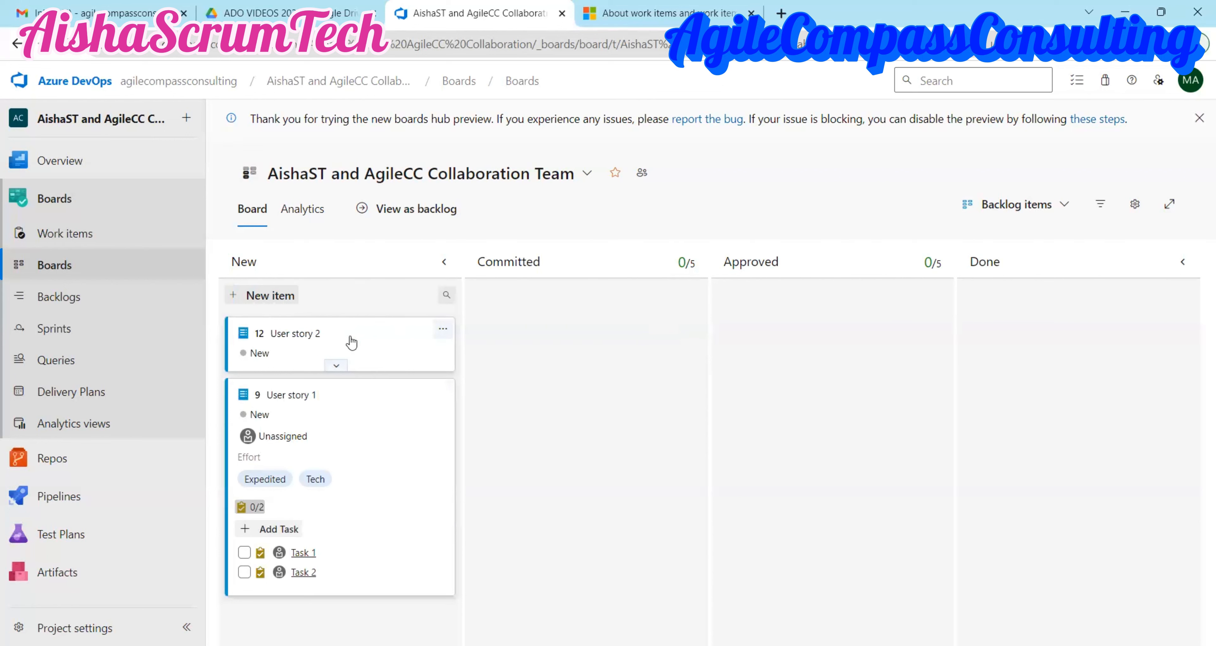
Expand the User story 2 card and review its available actions, including the move-to-column options, without applying any.
{"action": "left_click", "coordinate": [334, 366]}
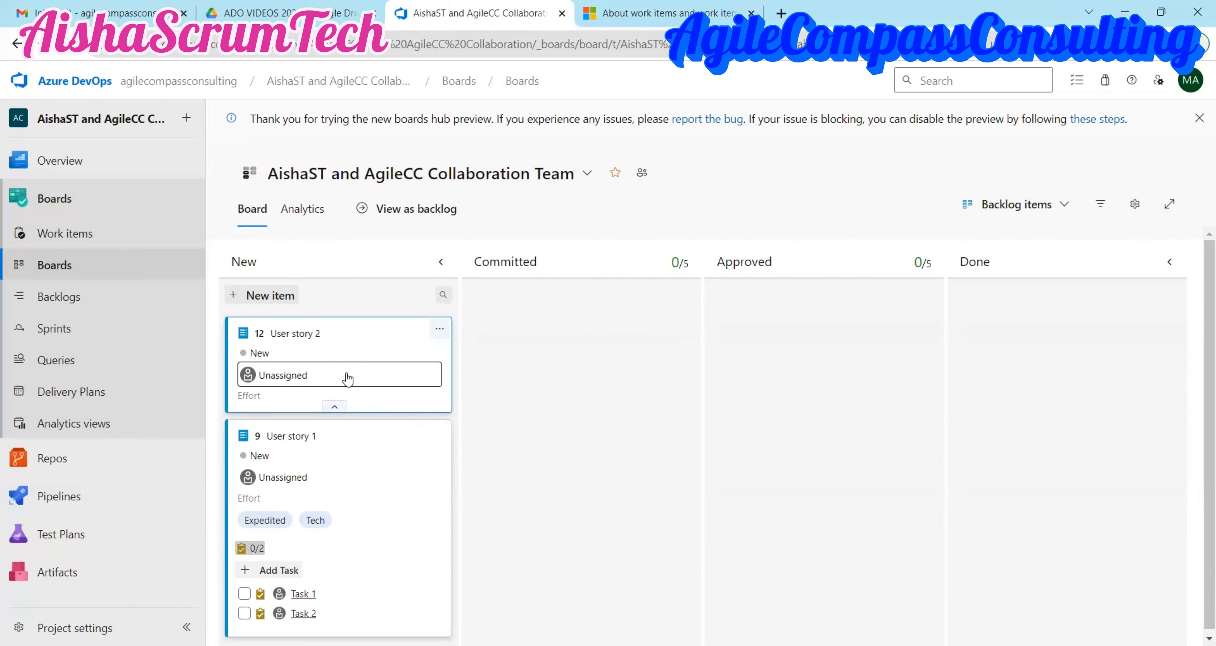
{"action": "left_click", "coordinate": [439, 329]}
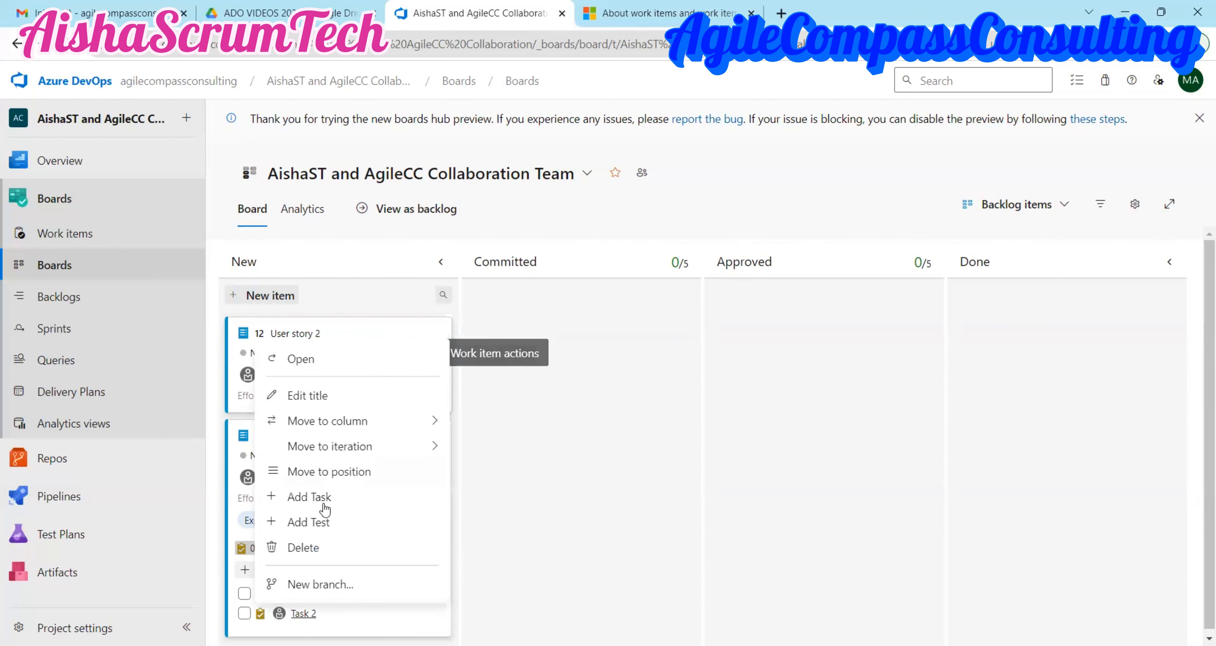
{"action": "mouse_move", "coordinate": [361, 431]}
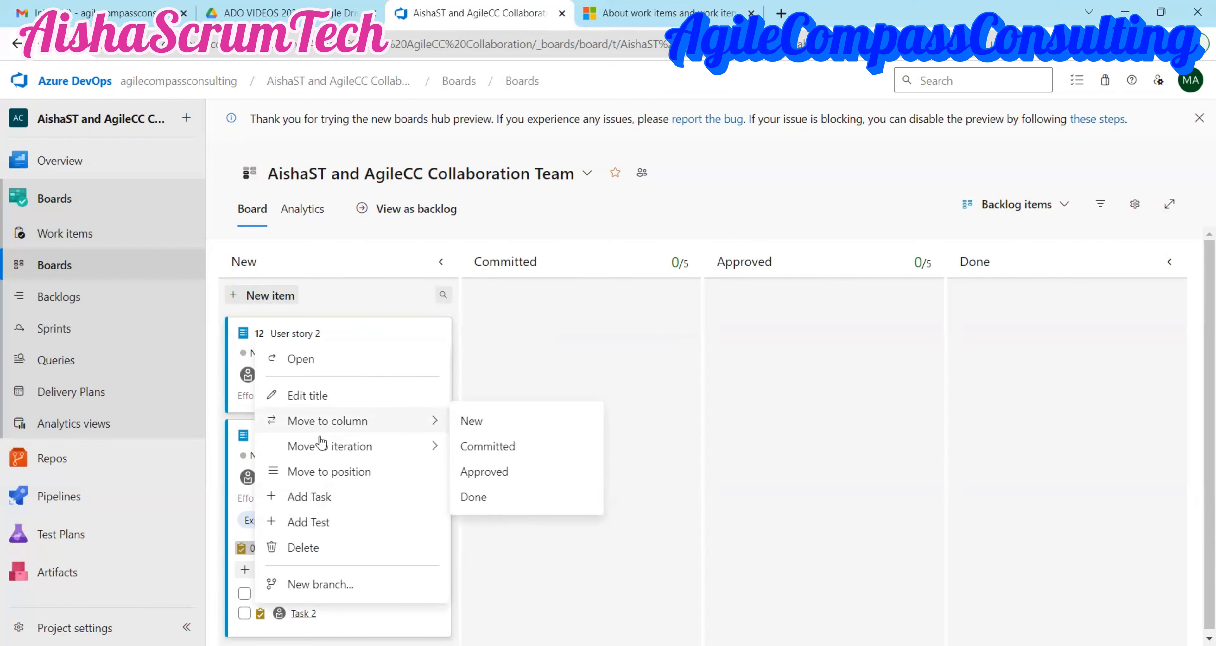
{"action": "mouse_move", "coordinate": [319, 446]}
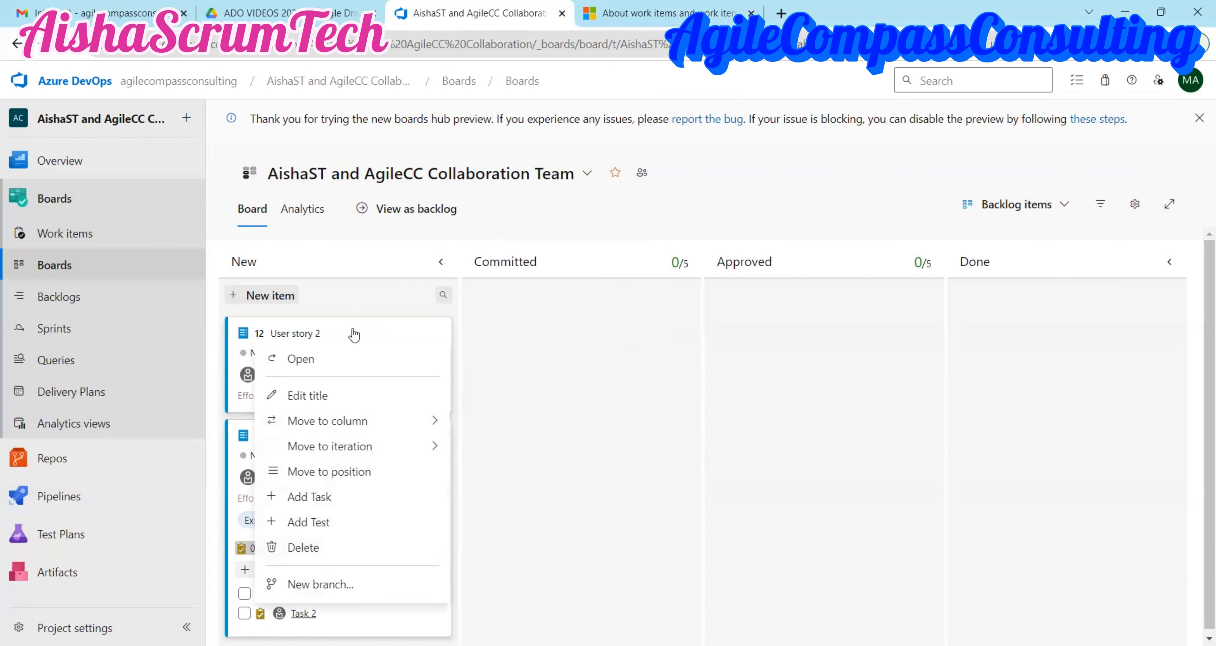
{"action": "left_click", "coordinate": [505, 353]}
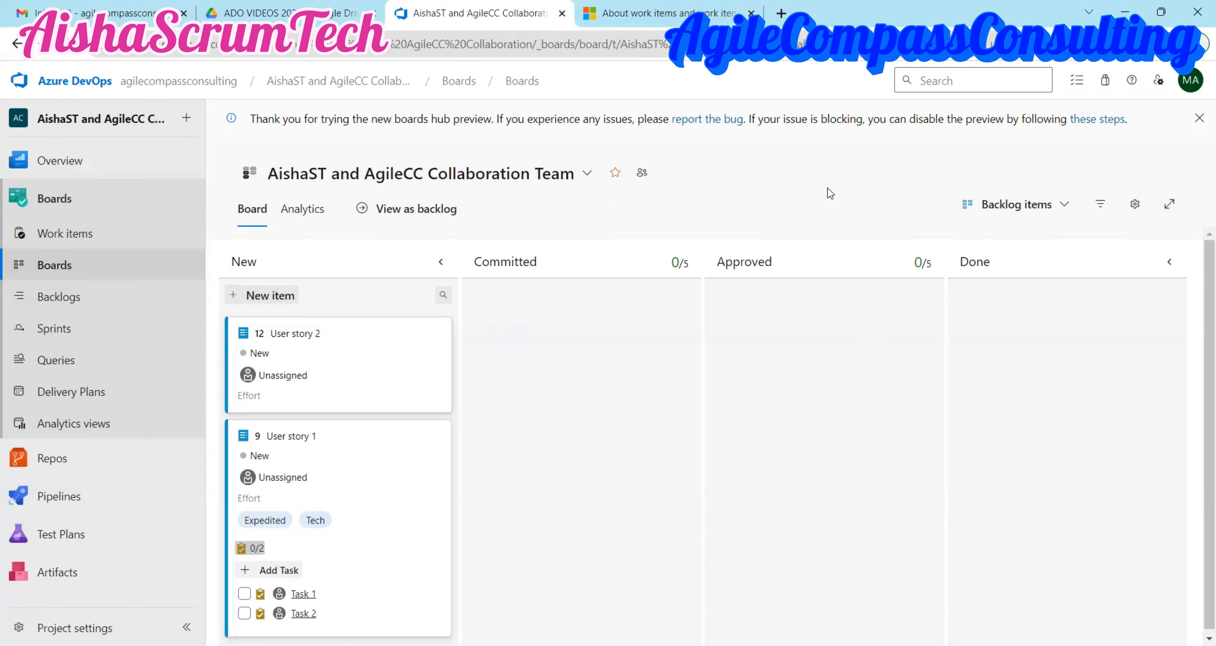
Review the existing columns in the board settings and add a new column named "Blocked".
{"action": "left_click", "coordinate": [1134, 204]}
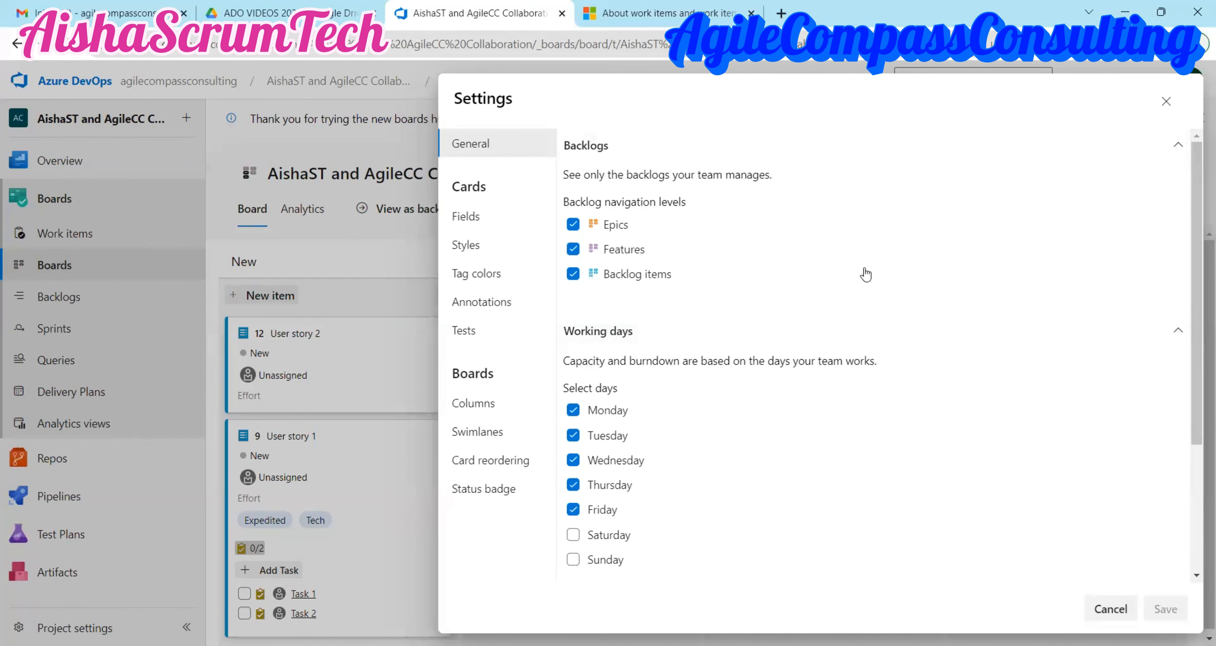
{"action": "left_click", "coordinate": [485, 405]}
{"action": "mouse_move", "coordinate": [593, 248]}
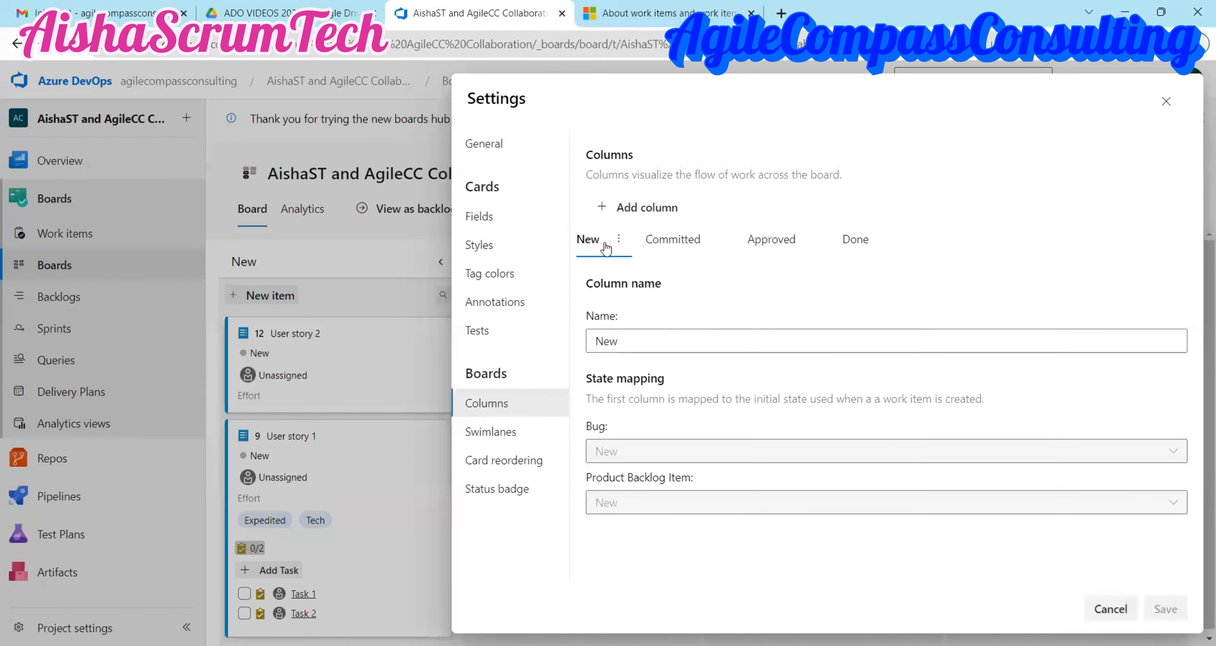
{"action": "mouse_move", "coordinate": [705, 250]}
{"action": "mouse_move", "coordinate": [856, 245]}
{"action": "left_click", "coordinate": [640, 214]}
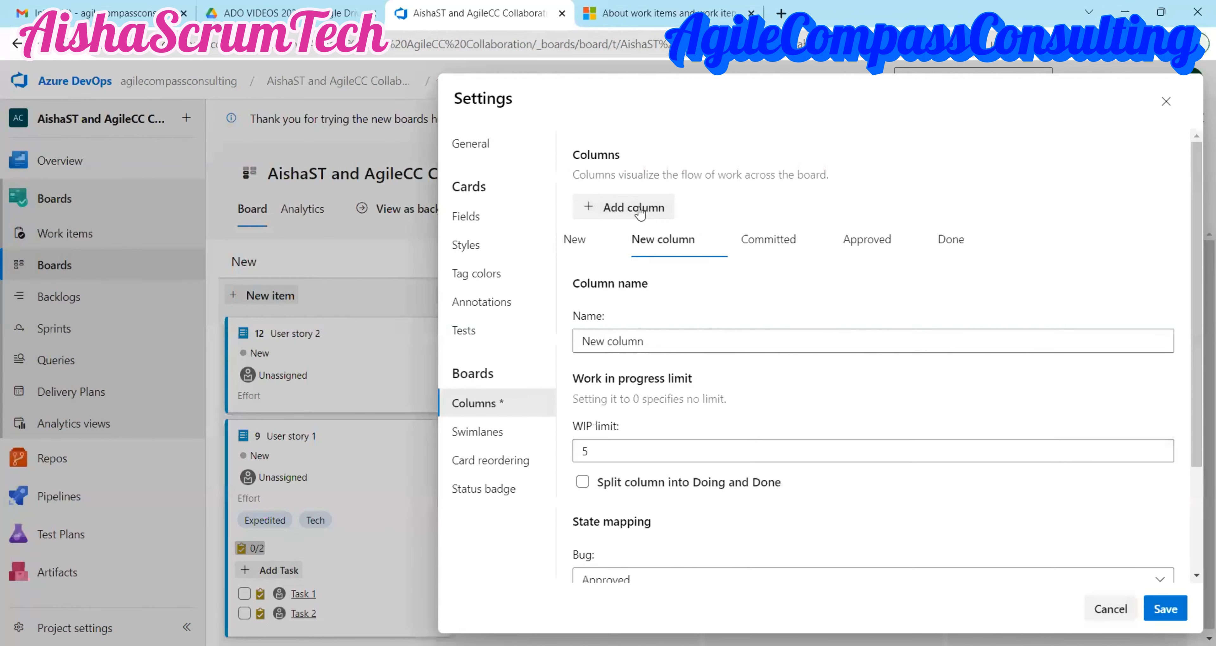
{"action": "left_click", "coordinate": [654, 340]}
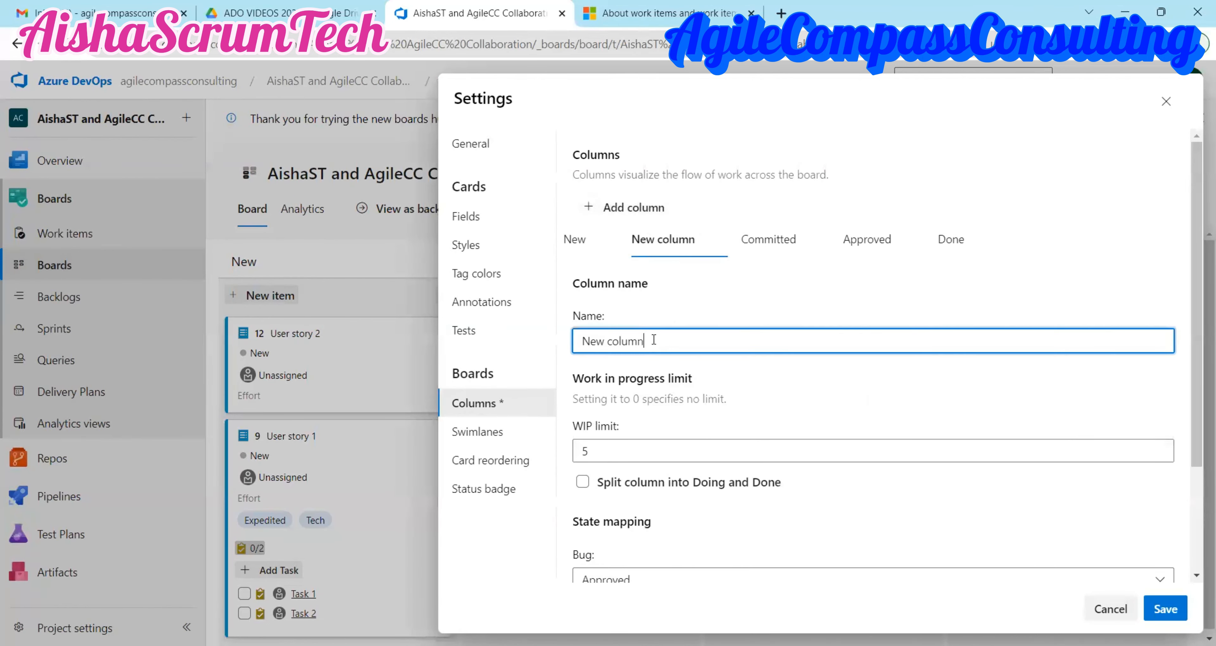
{"action": "key", "text": "ctrl+a"}
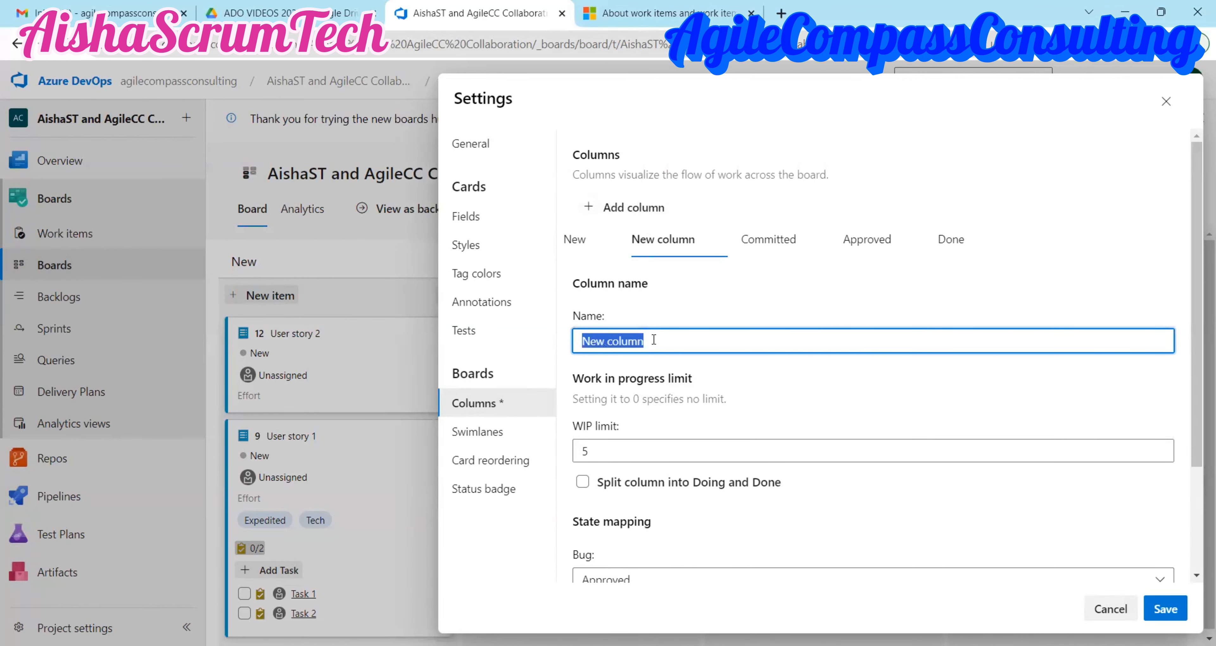
{"action": "type", "text": "Blocked"}
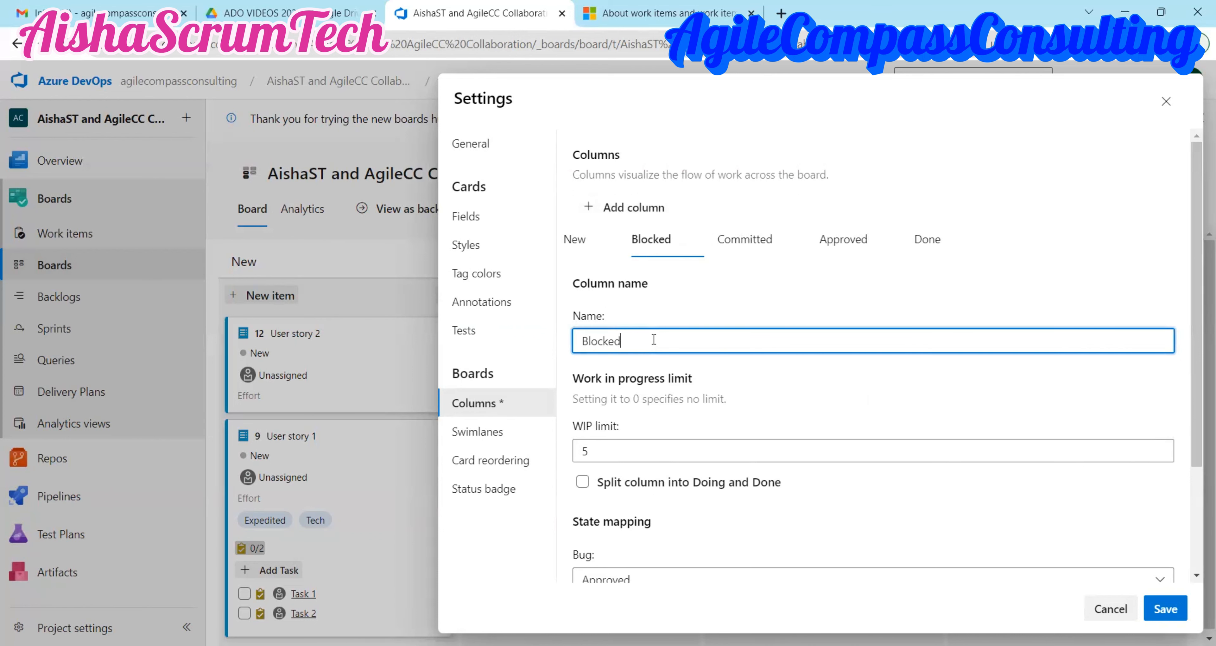
Review the Blocked column's WIP limit, state mapping and definition of done, and save the board settings.
{"action": "left_click", "coordinate": [635, 454]}
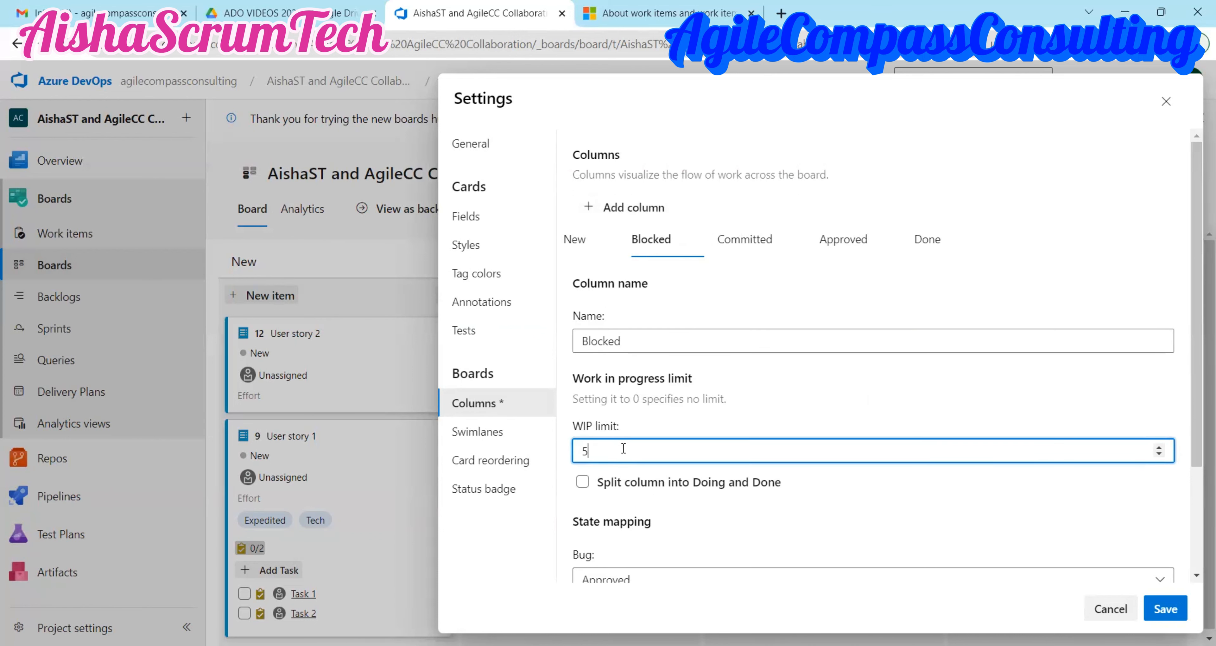
{"action": "left_click", "coordinate": [1197, 366]}
{"action": "left_click_drag", "start_coordinate": [1197, 365], "coordinate": [1197, 435]}
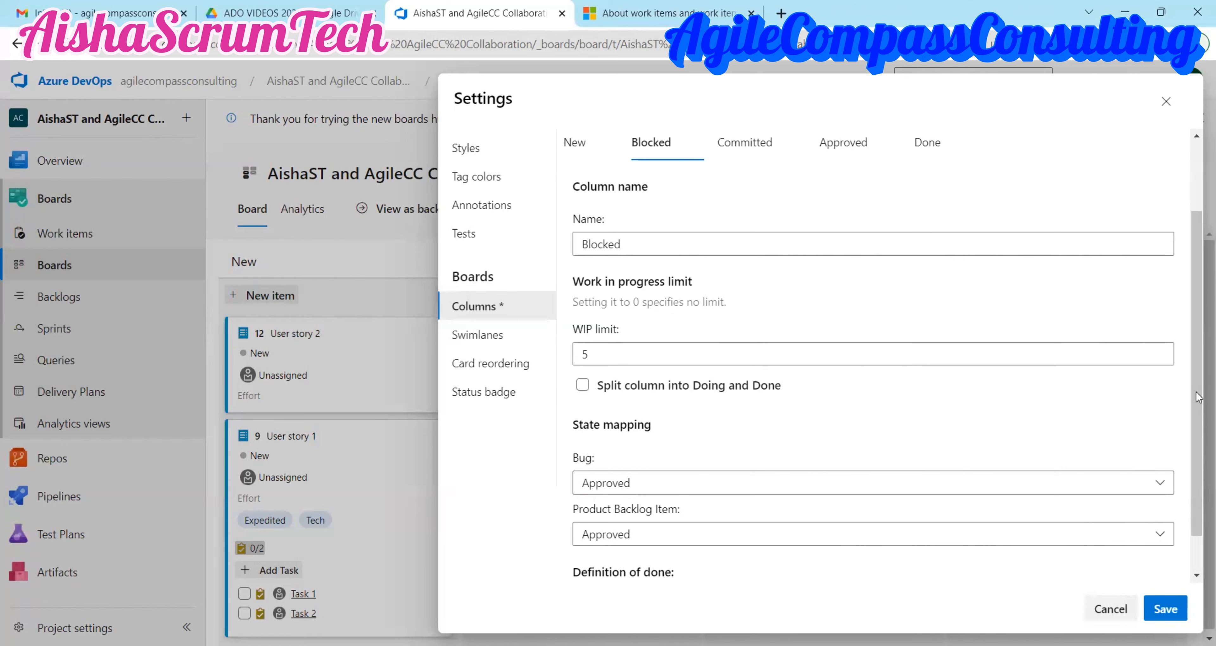
{"action": "scroll", "coordinate": [1198, 463], "scroll_direction": "down", "scroll_amount": 1}
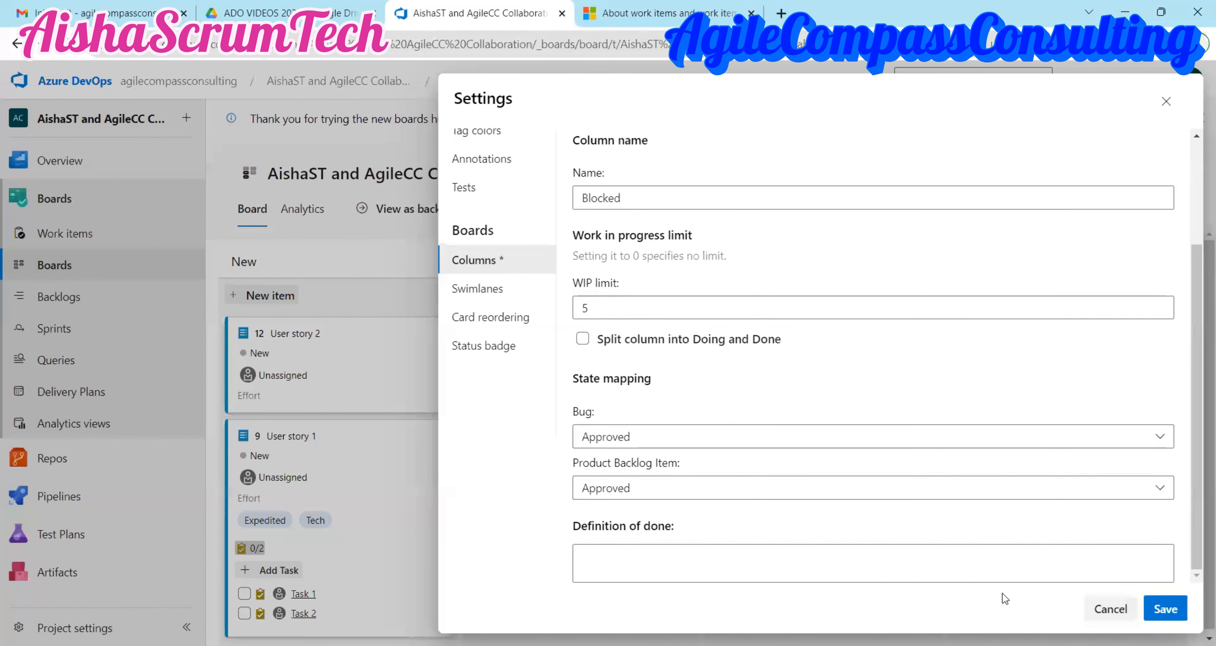
{"action": "left_click", "coordinate": [733, 567]}
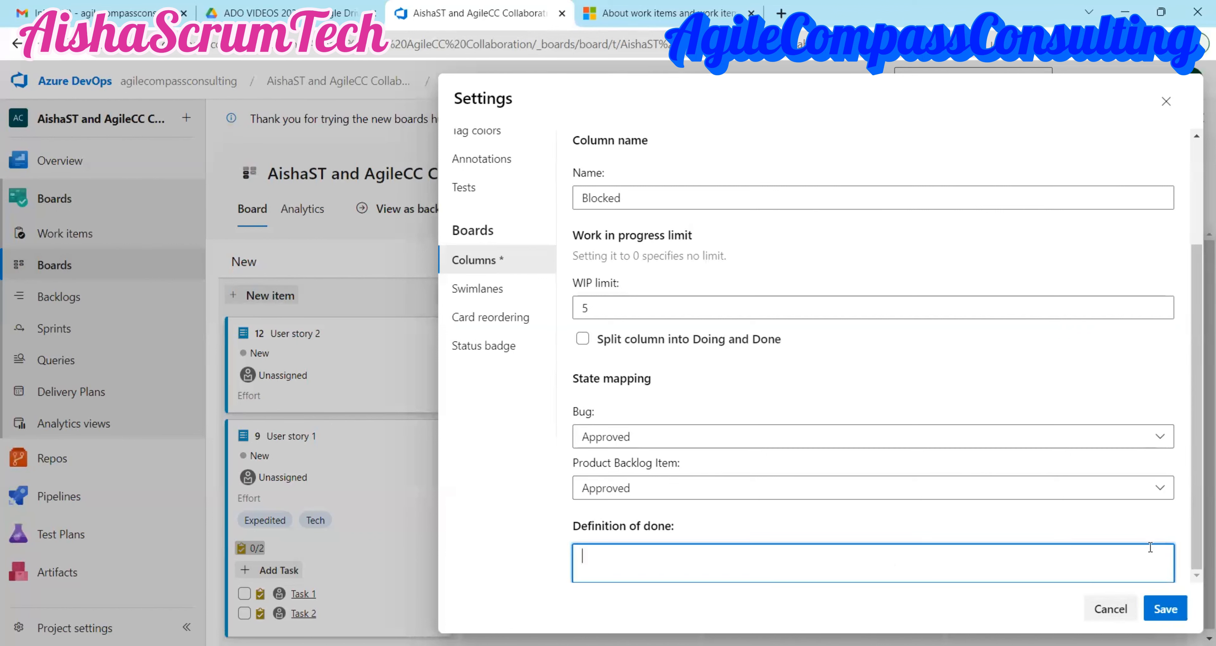
{"action": "left_click", "coordinate": [1197, 534]}
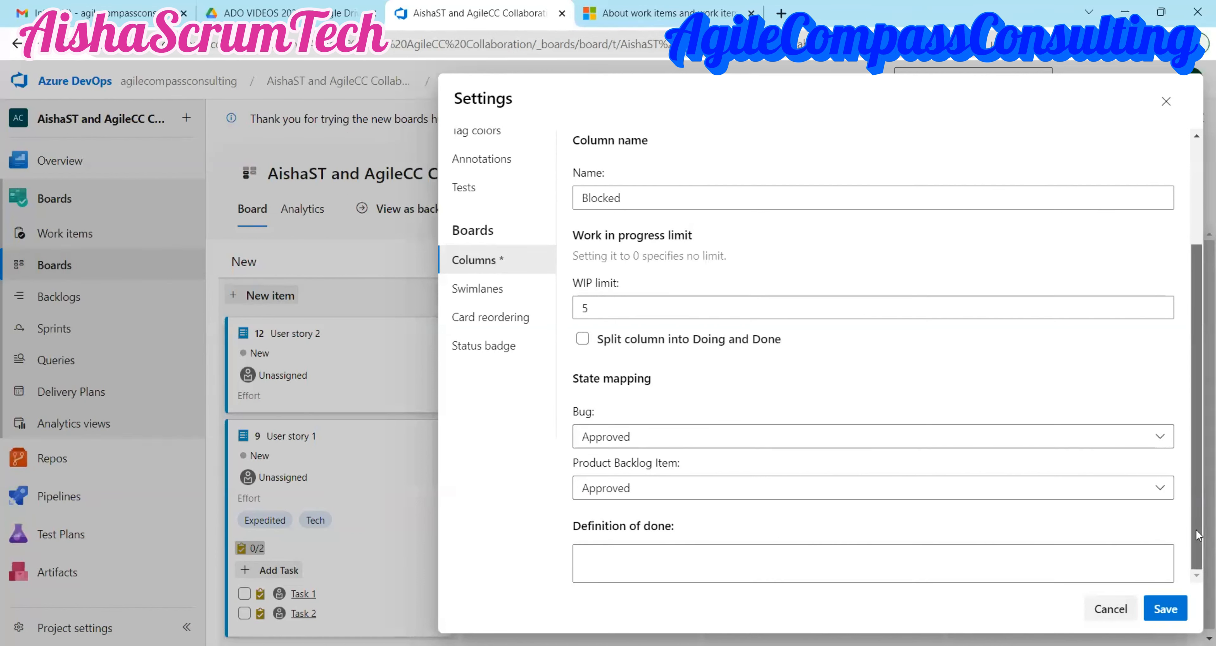
{"action": "left_click", "coordinate": [1185, 614]}
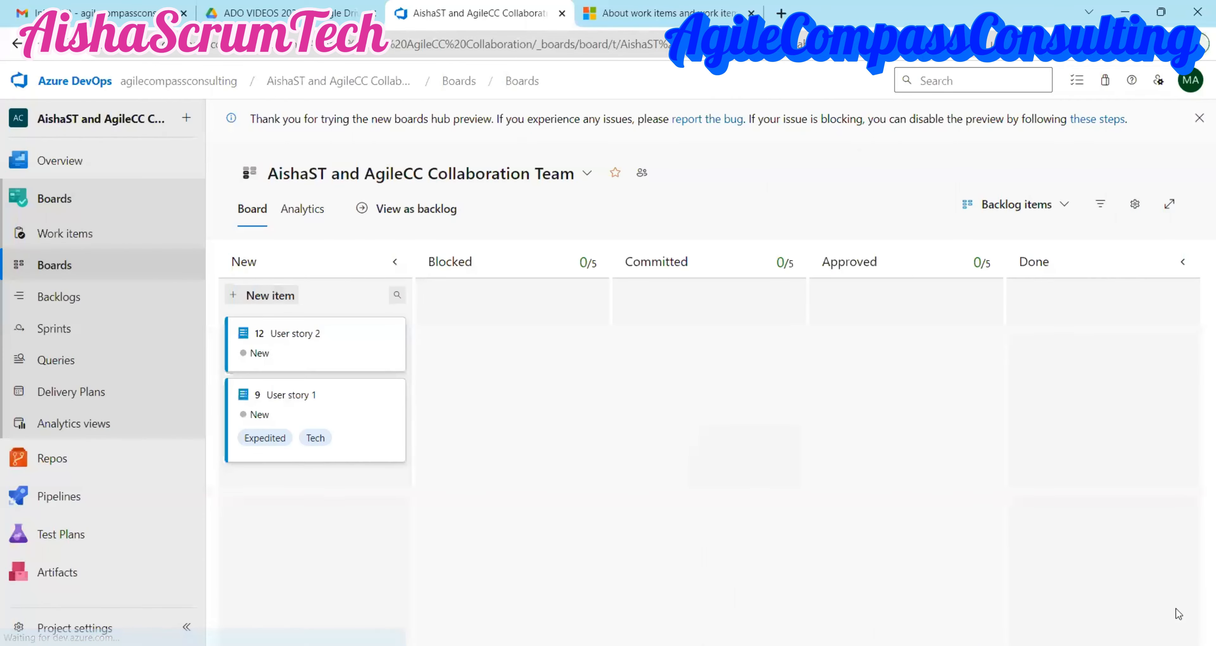
Move the Committed column ahead of Blocked in the board settings, save the change and reload the board.
{"action": "left_click", "coordinate": [1132, 212]}
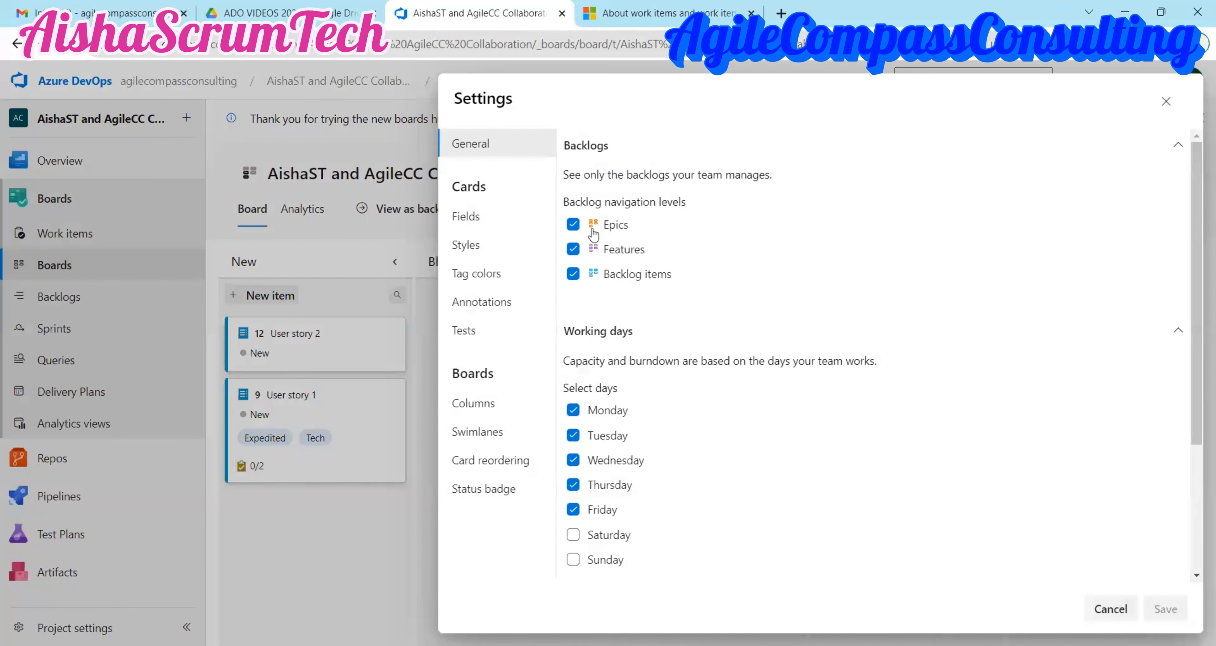
{"action": "left_click", "coordinate": [479, 407]}
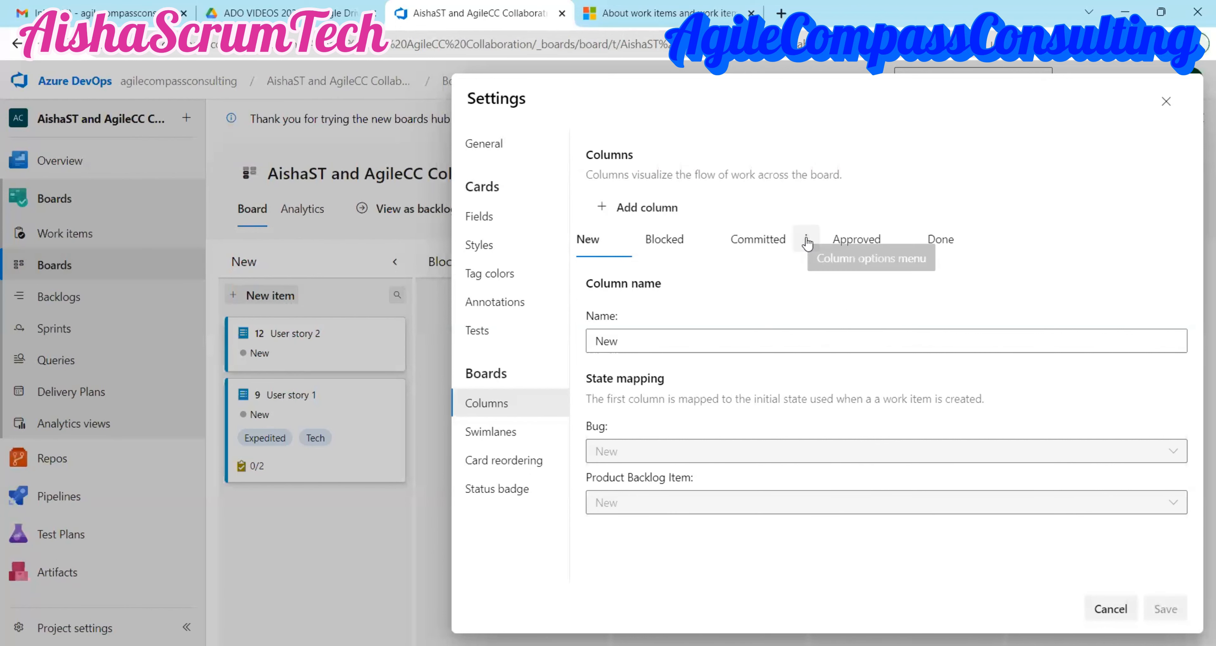
{"action": "left_click", "coordinate": [806, 240]}
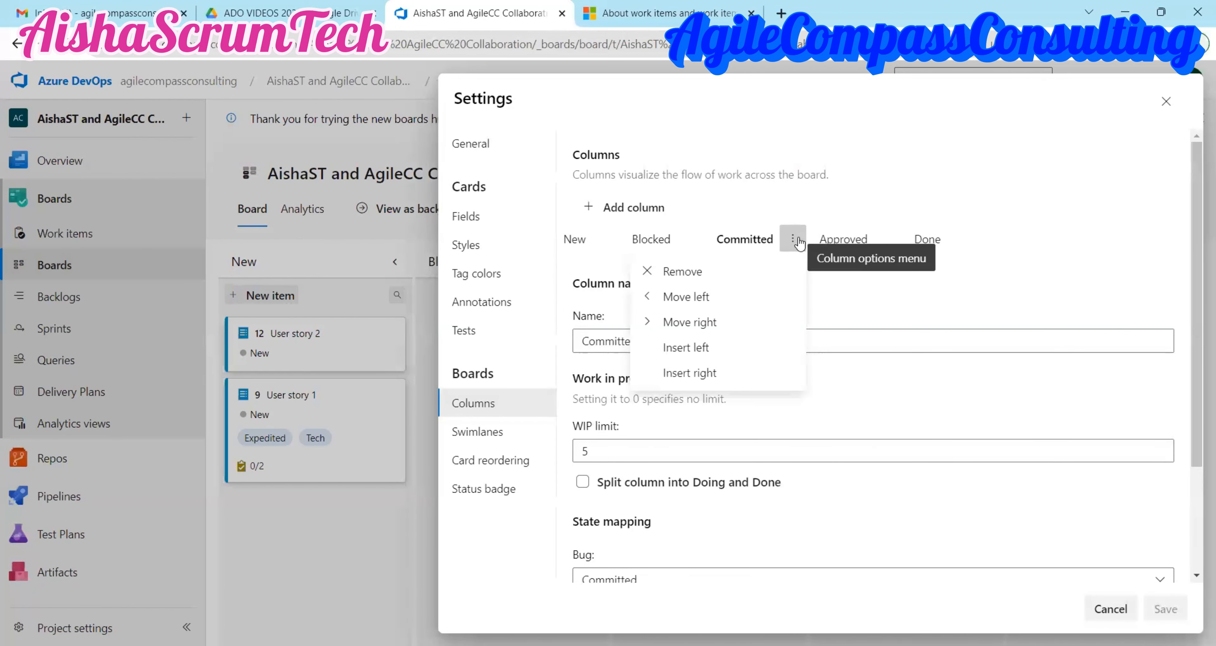
{"action": "left_click", "coordinate": [683, 302]}
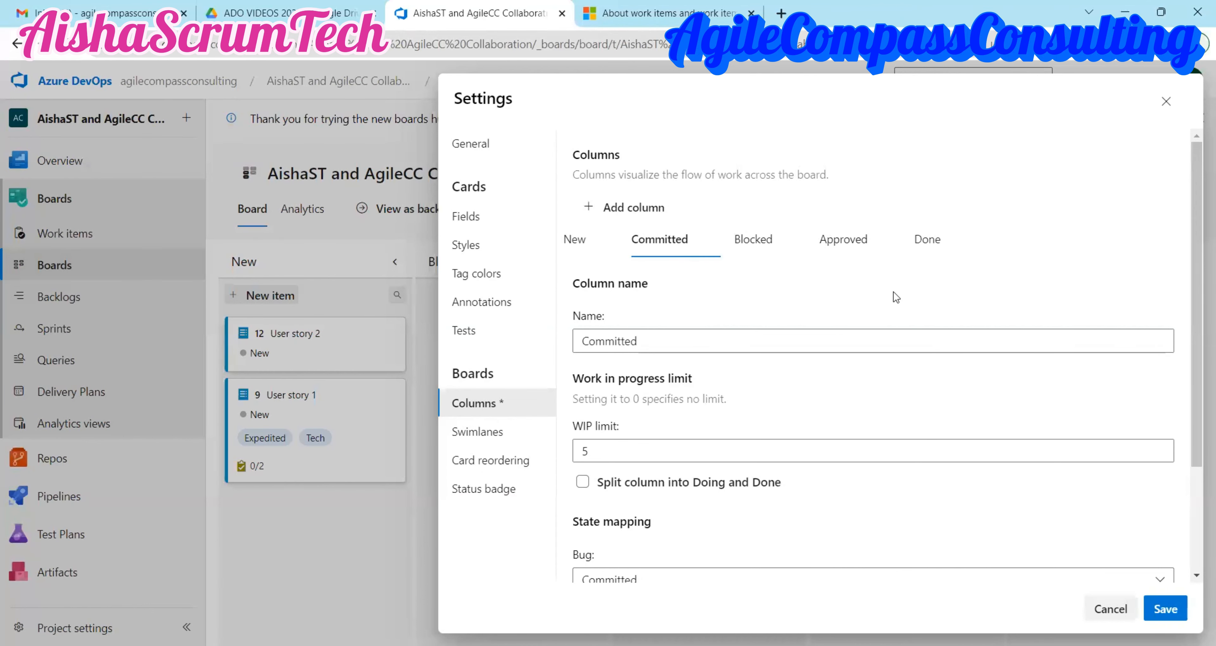
{"action": "left_click", "coordinate": [1164, 609]}
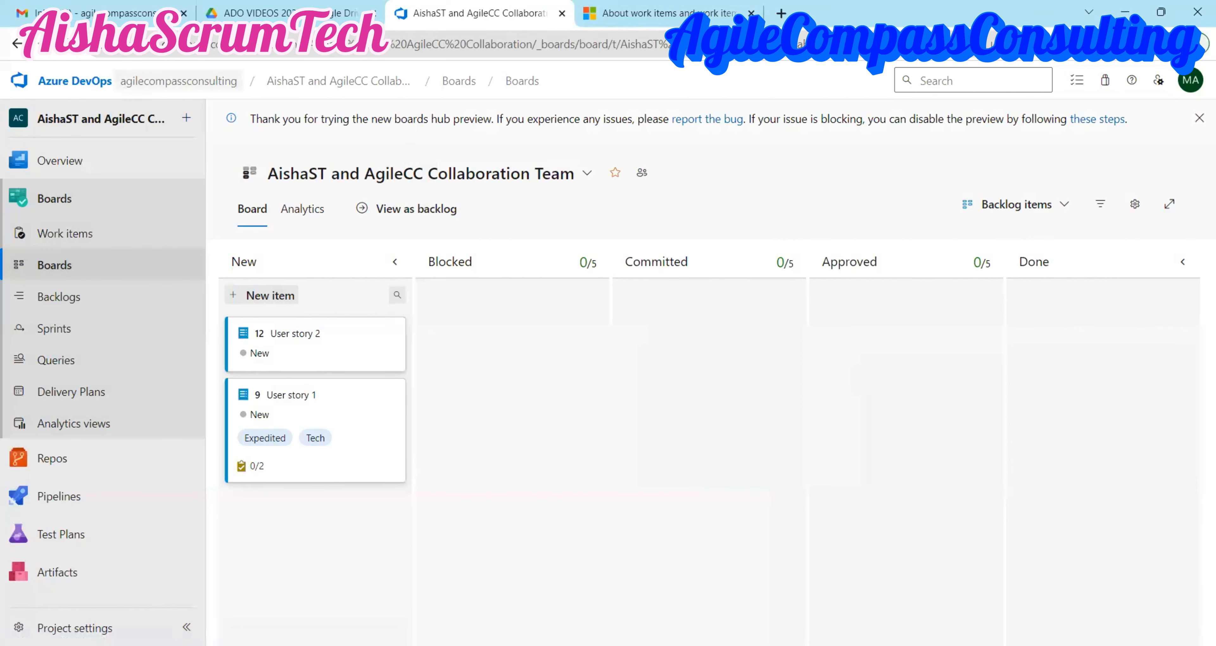
{"action": "left_click", "coordinate": [64, 44]}
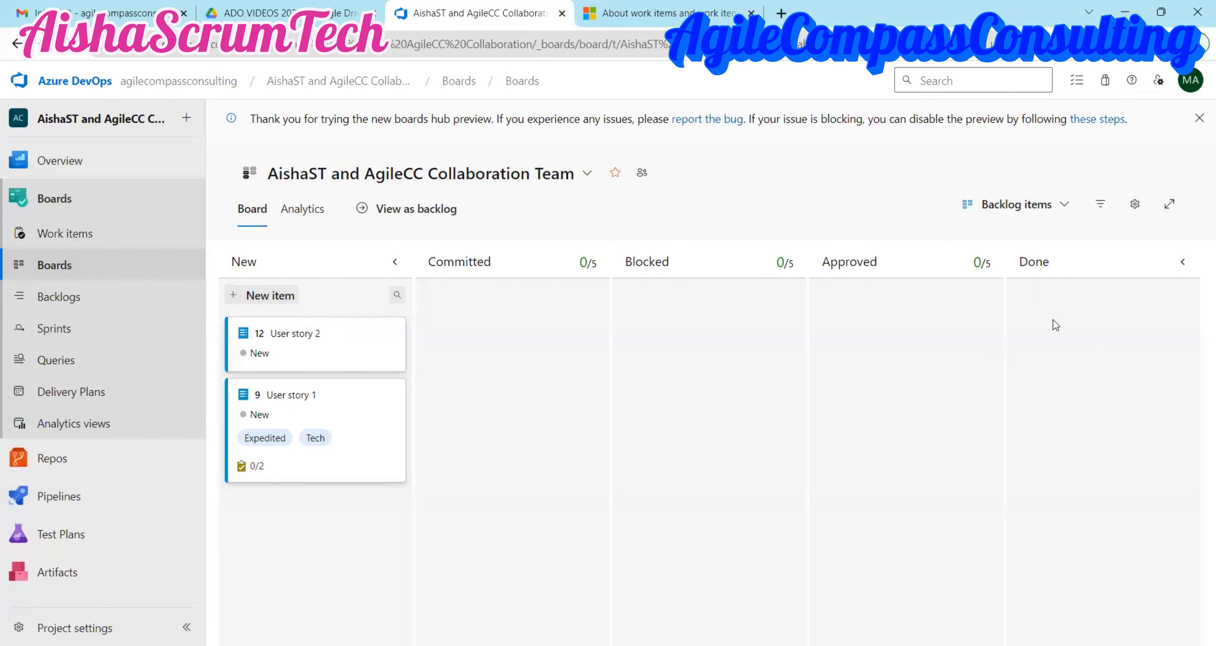
Add a red tag color for the Expedited tag in the board's card settings and save it.
{"action": "left_click", "coordinate": [1127, 219]}
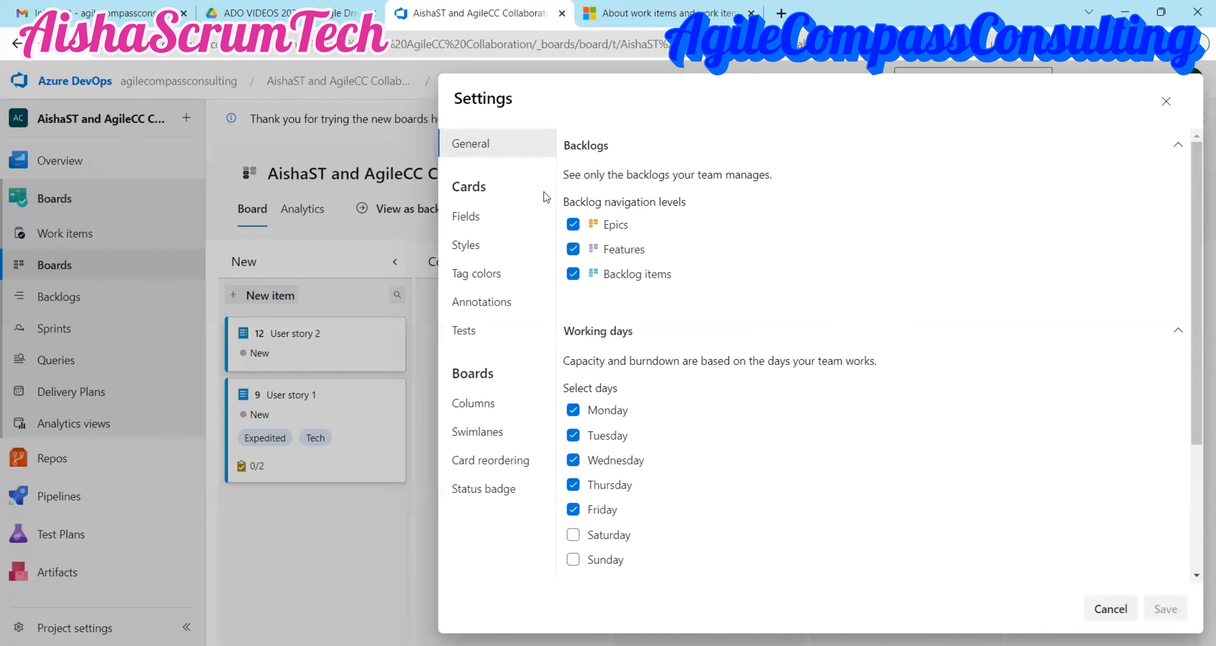
{"action": "left_click", "coordinate": [482, 279]}
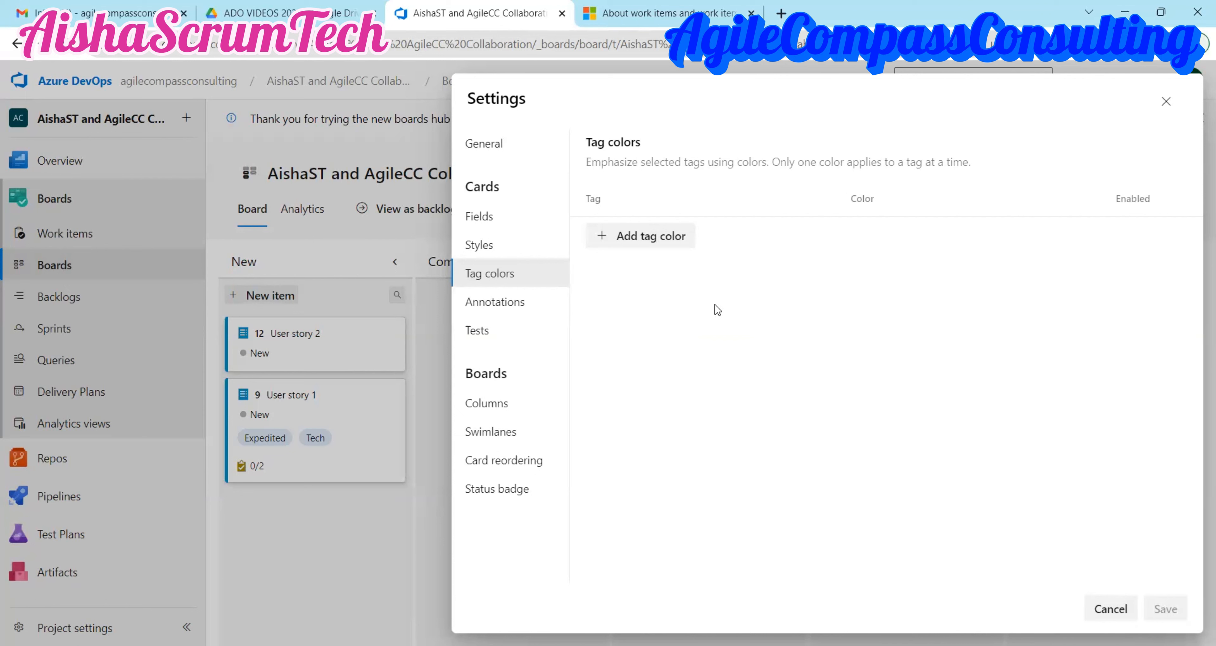
{"action": "left_click", "coordinate": [645, 243]}
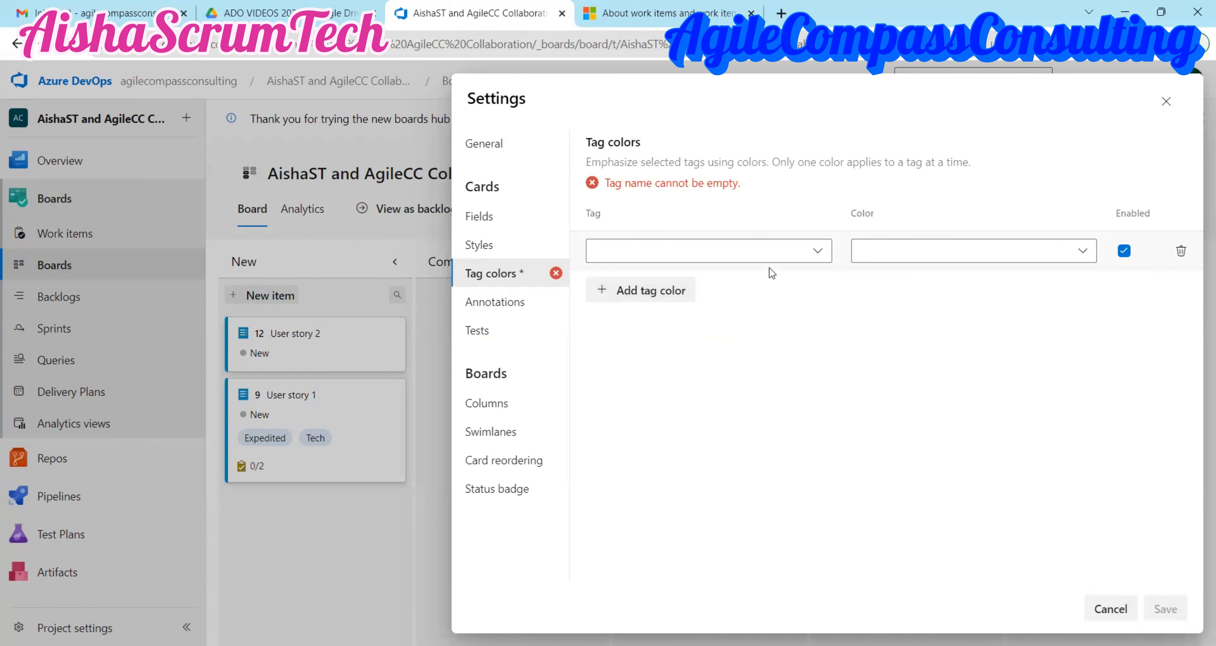
{"action": "left_click", "coordinate": [817, 255]}
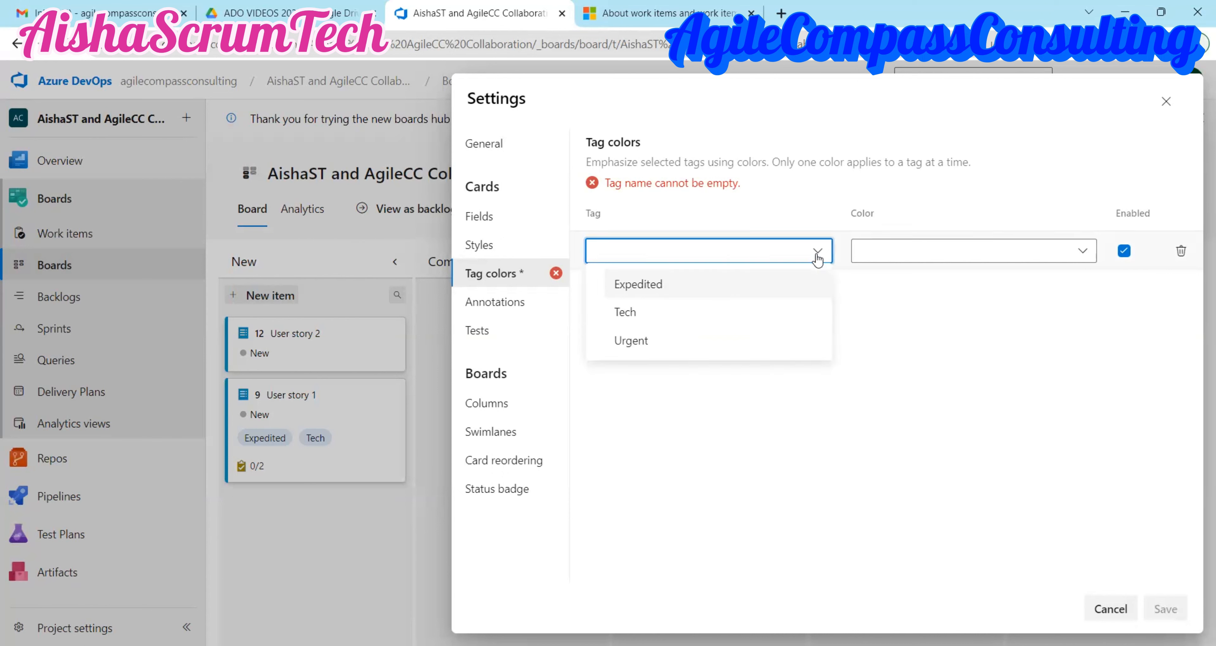
{"action": "left_click", "coordinate": [633, 286]}
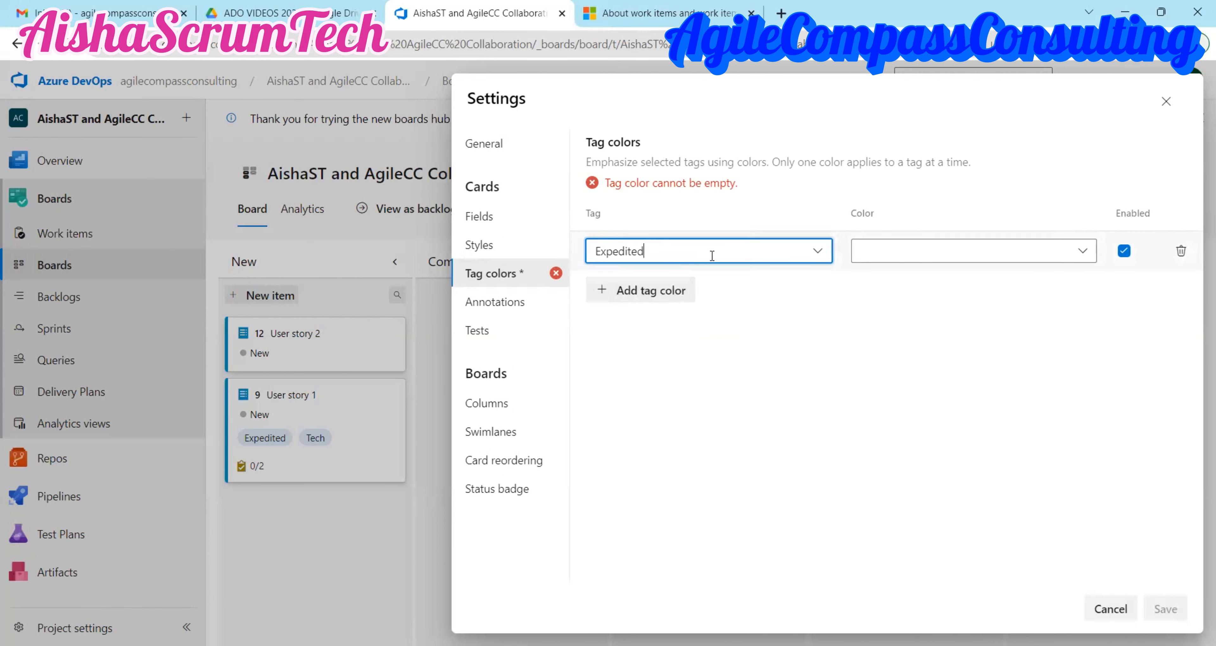
{"action": "left_click", "coordinate": [1081, 263]}
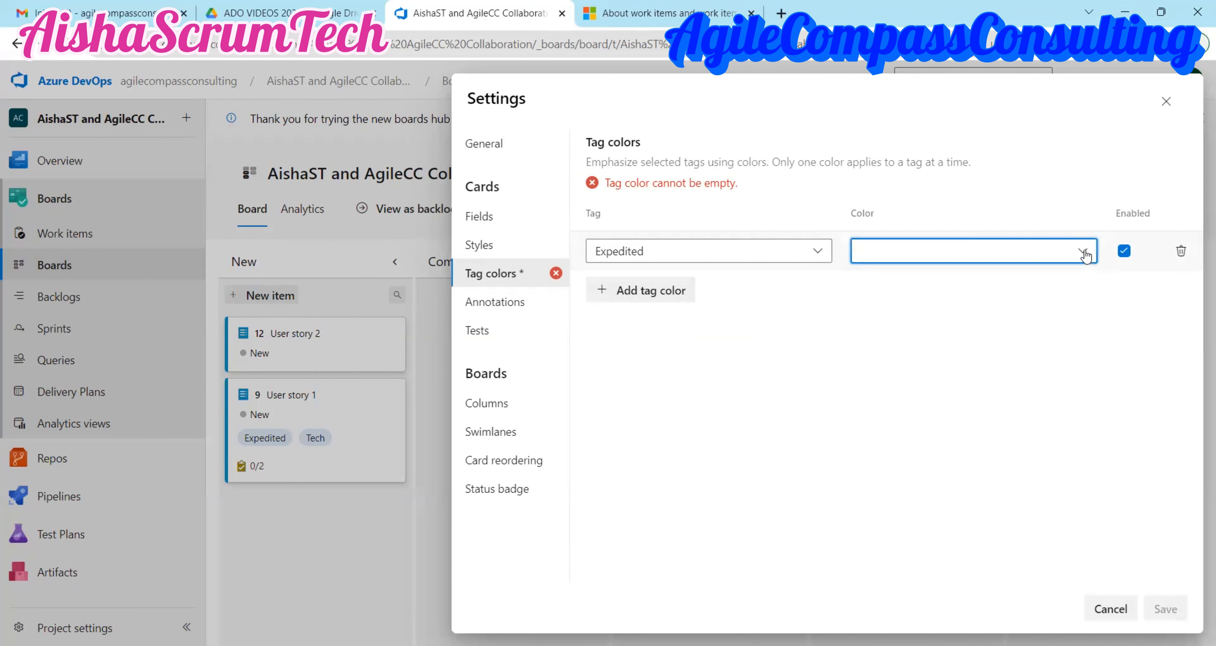
{"action": "left_click", "coordinate": [1084, 253]}
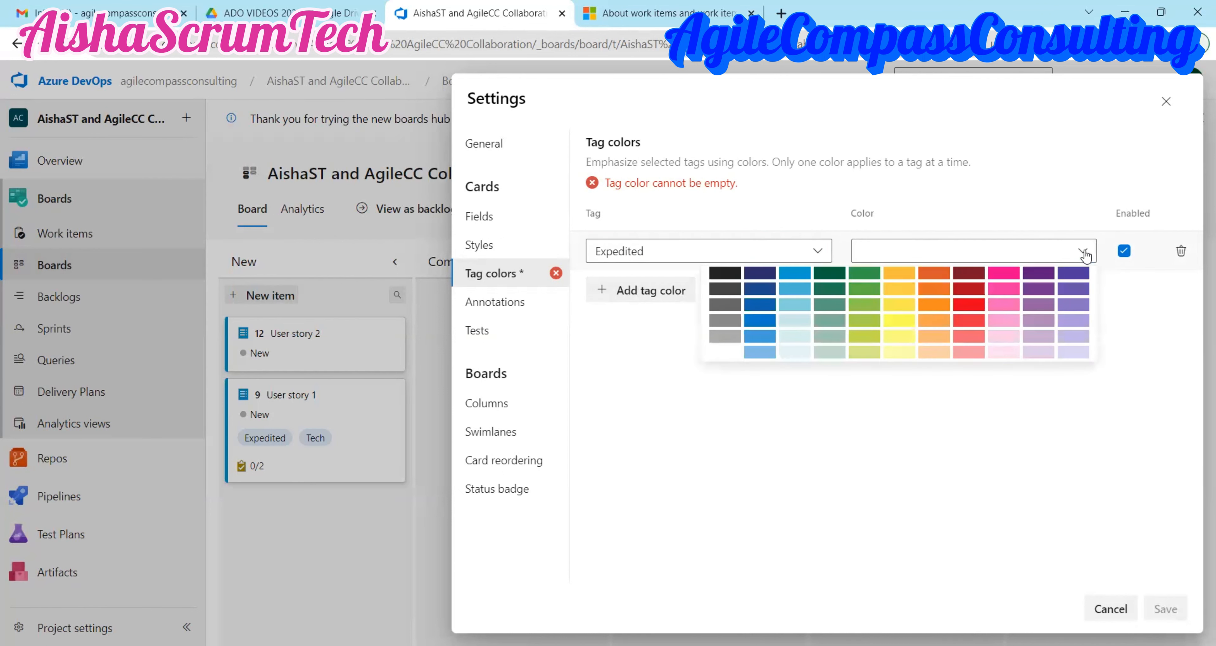
{"action": "left_click", "coordinate": [961, 325]}
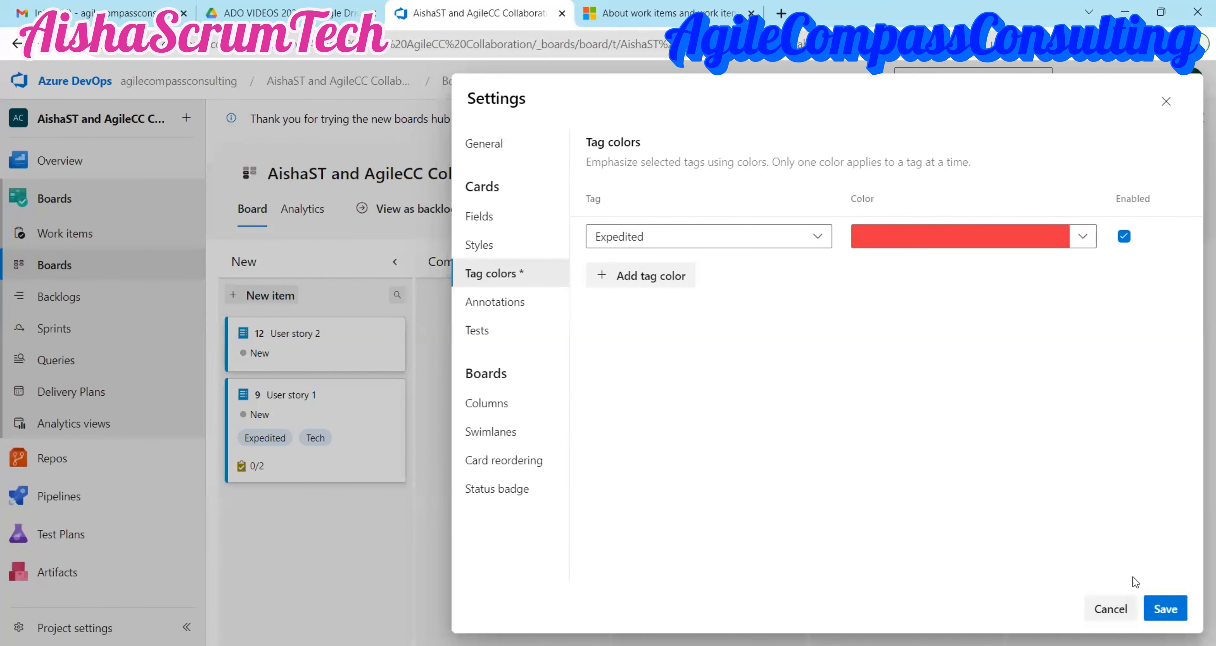
{"action": "left_click", "coordinate": [1166, 609]}
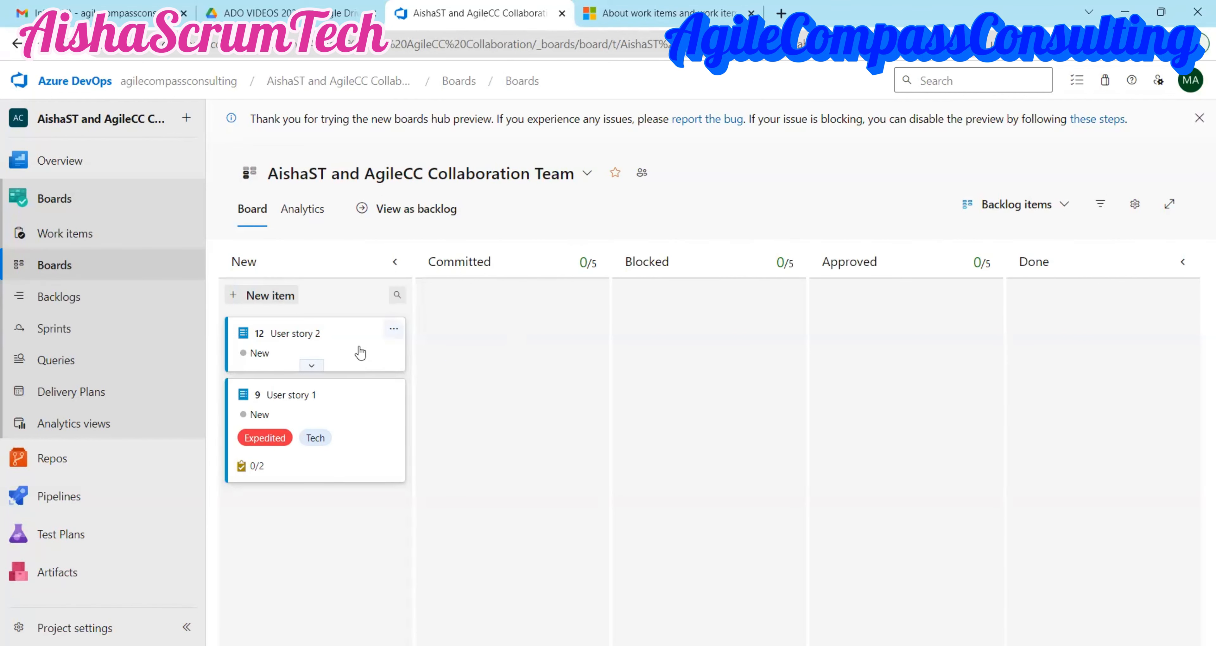
Move the User story 2 card to the Blocked column and add a light yellow card styling rule named "Blocked".
{"action": "left_click_drag", "start_coordinate": [385, 349], "coordinate": [758, 324]}
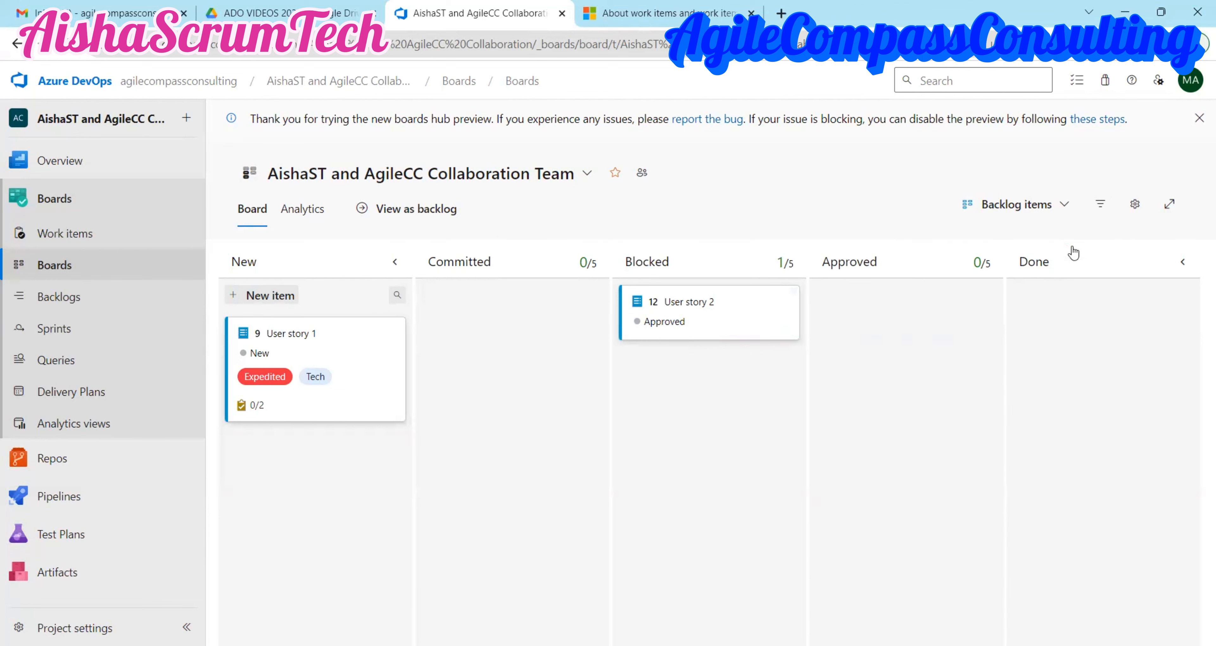
{"action": "left_click", "coordinate": [1135, 204]}
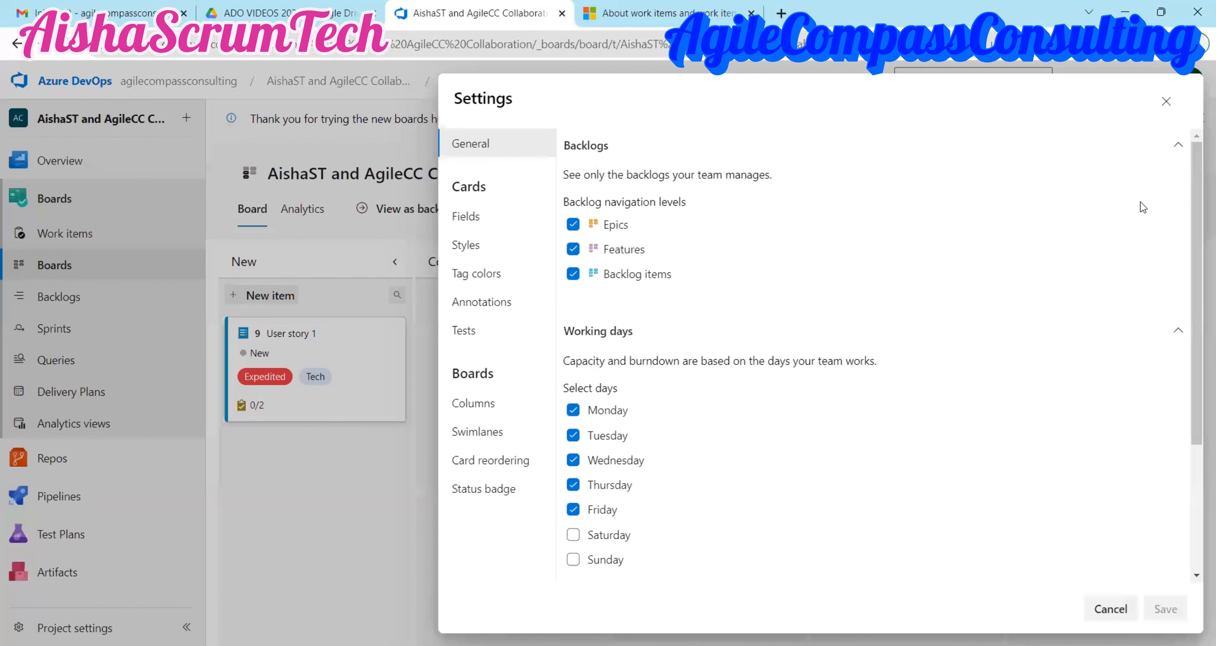
{"action": "left_click", "coordinate": [467, 249]}
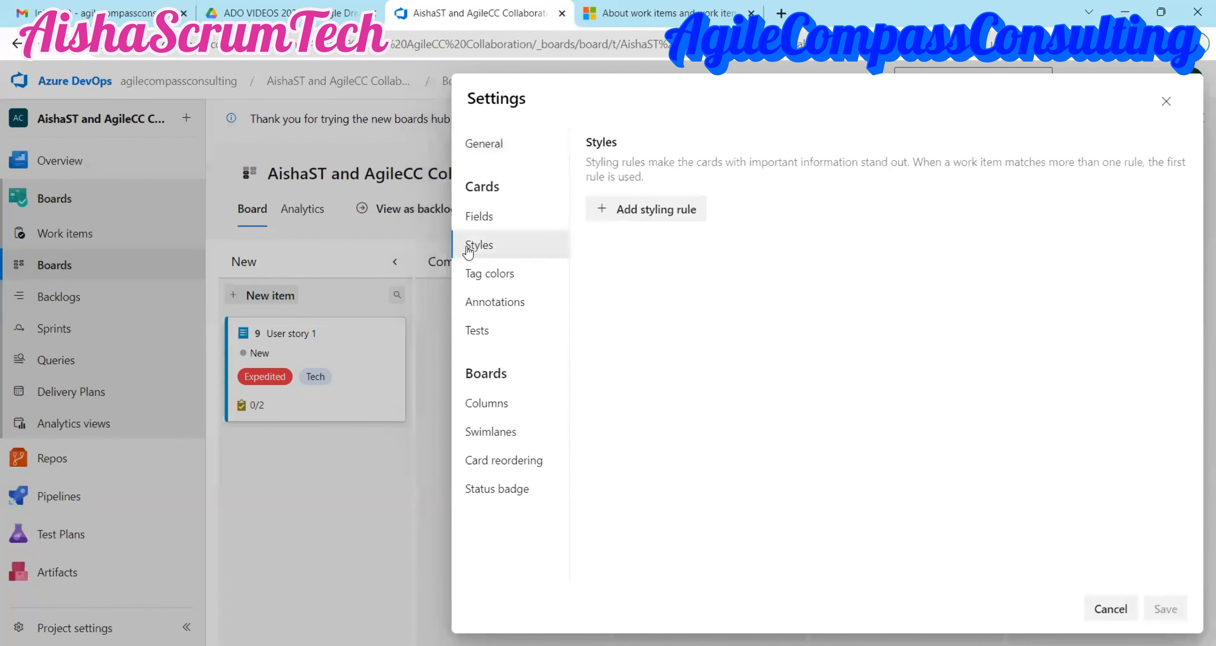
{"action": "left_click", "coordinate": [640, 212]}
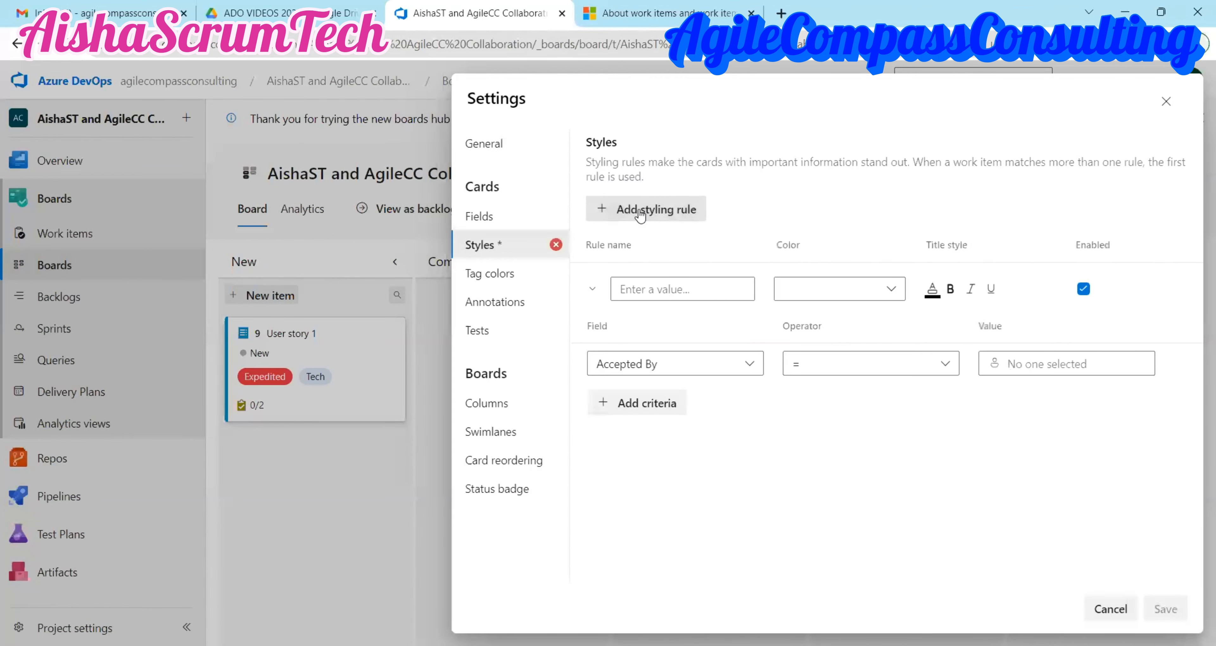
{"action": "left_click", "coordinate": [632, 290]}
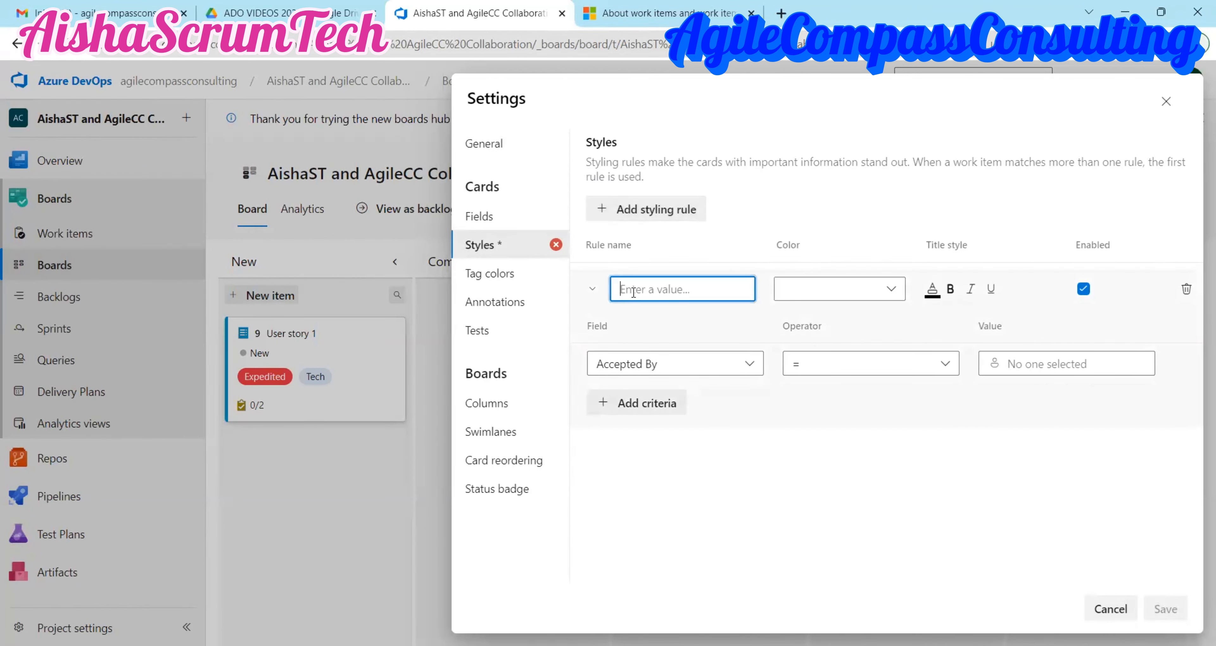
{"action": "type", "text": "Blocked"}
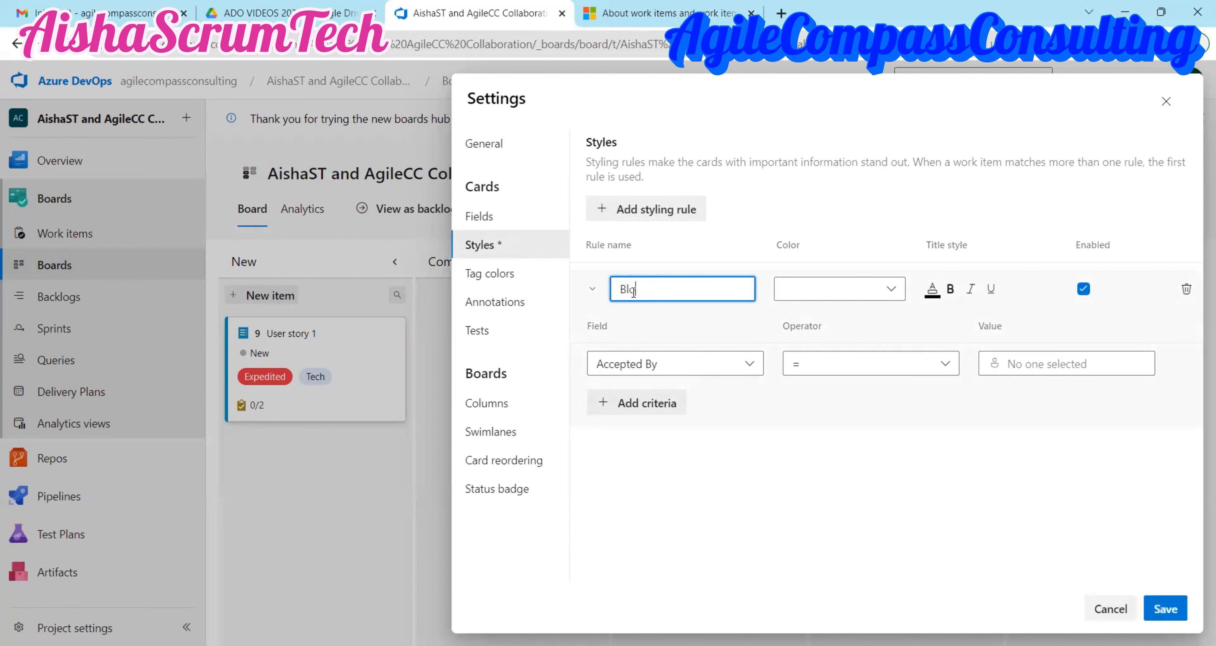
{"action": "left_click", "coordinate": [887, 293]}
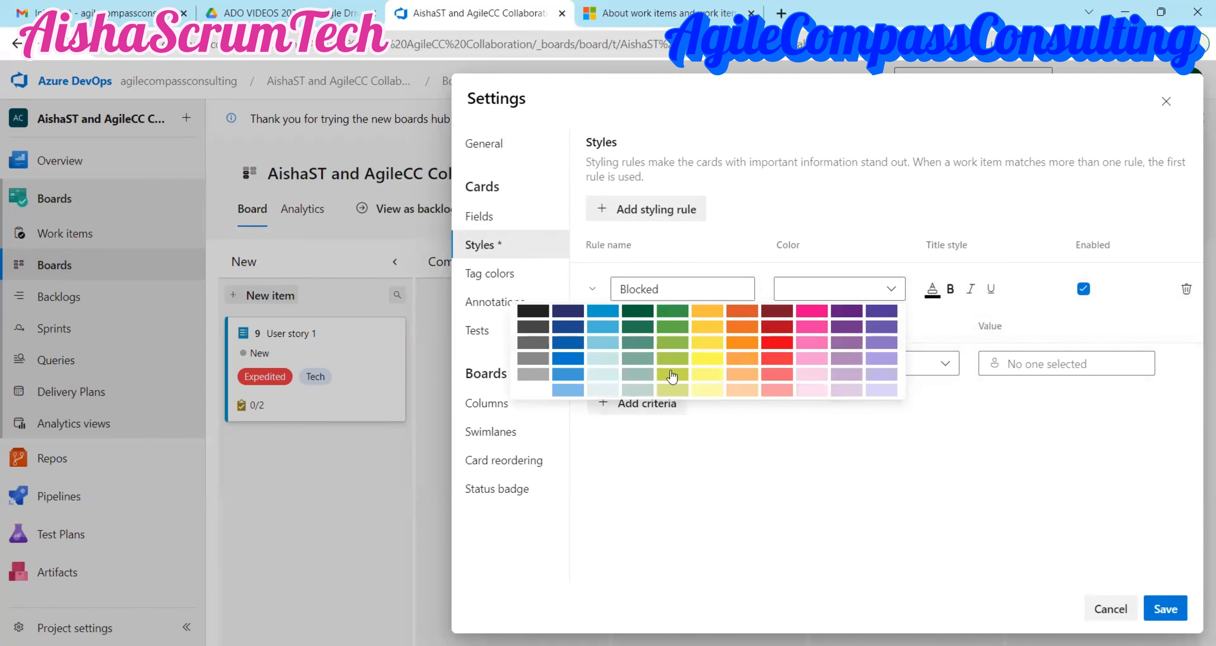
{"action": "left_click", "coordinate": [706, 376]}
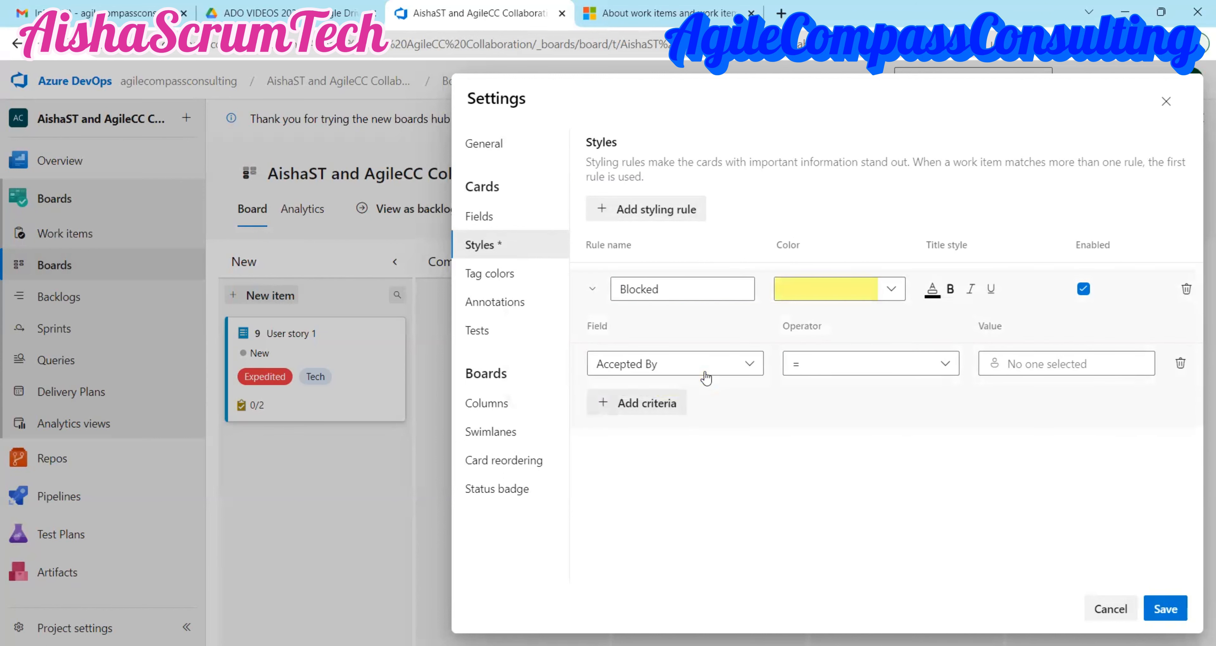
Set the Blocked styling rule's criterion to Board Column = "blocked" and save the board settings.
{"action": "left_click", "coordinate": [739, 364]}
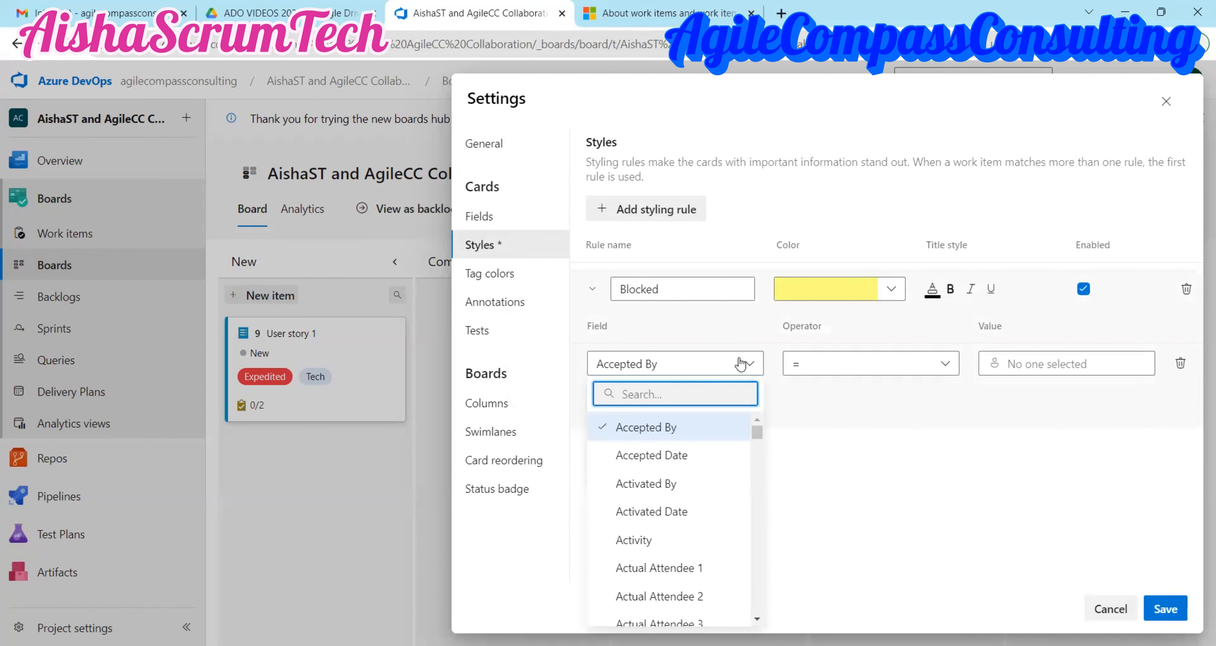
{"action": "type", "text": "board"}
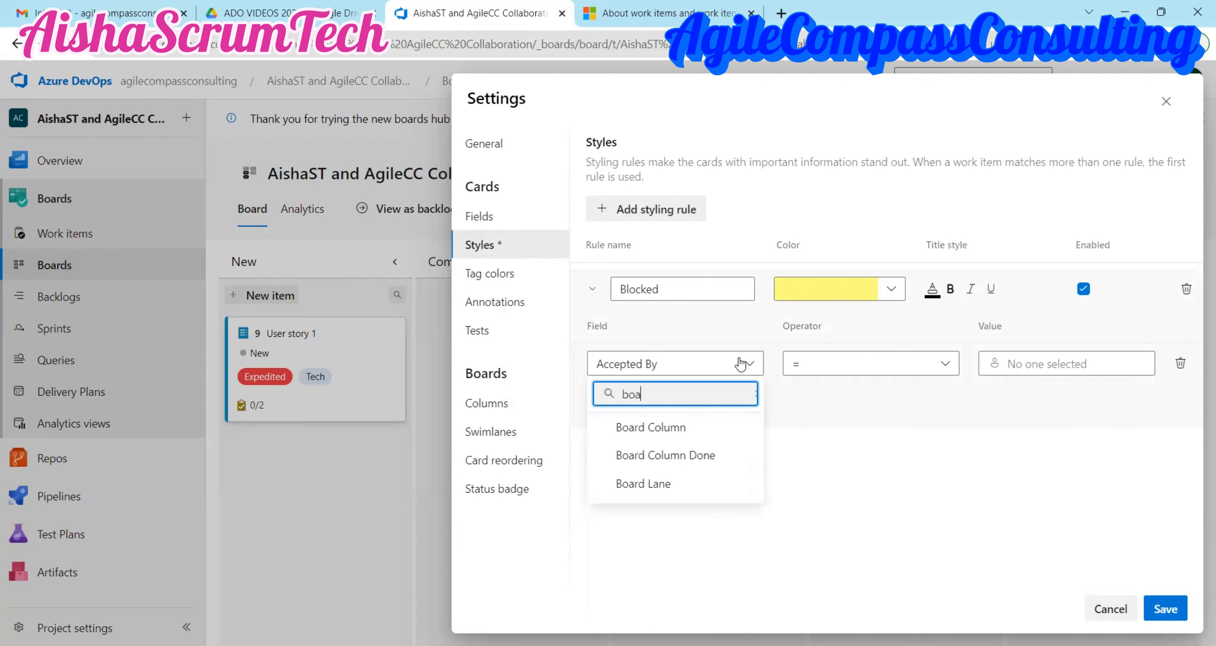
{"action": "left_click", "coordinate": [660, 427]}
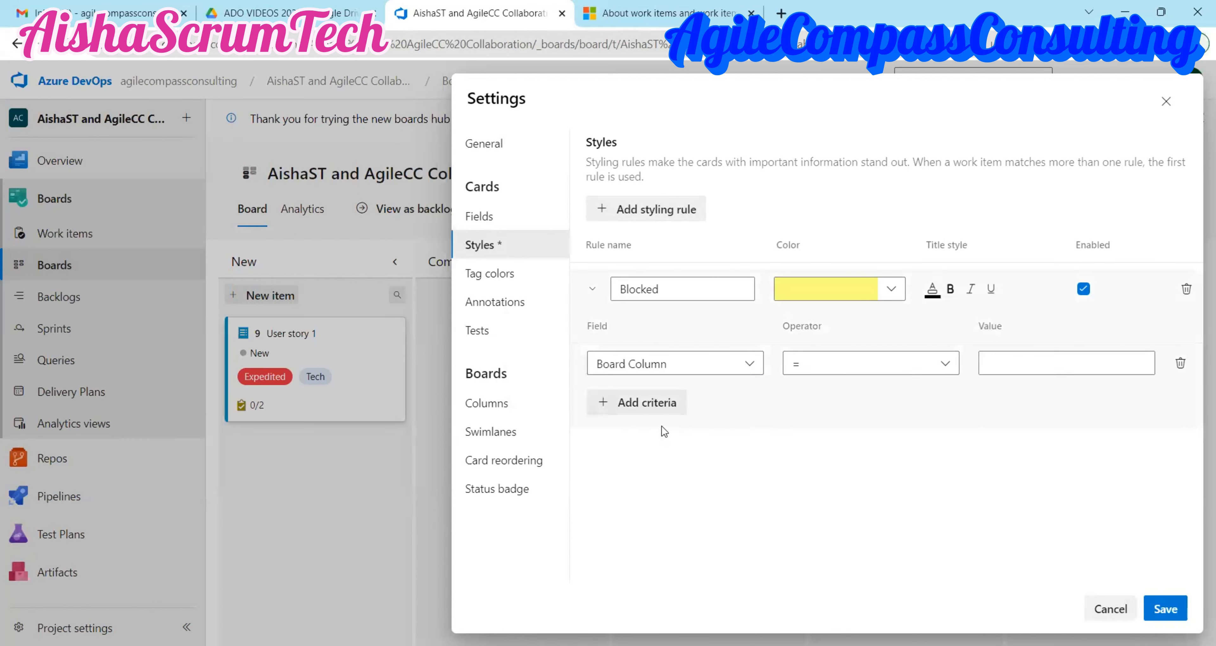
{"action": "left_click", "coordinate": [1008, 364]}
{"action": "type", "text": "blocked"}
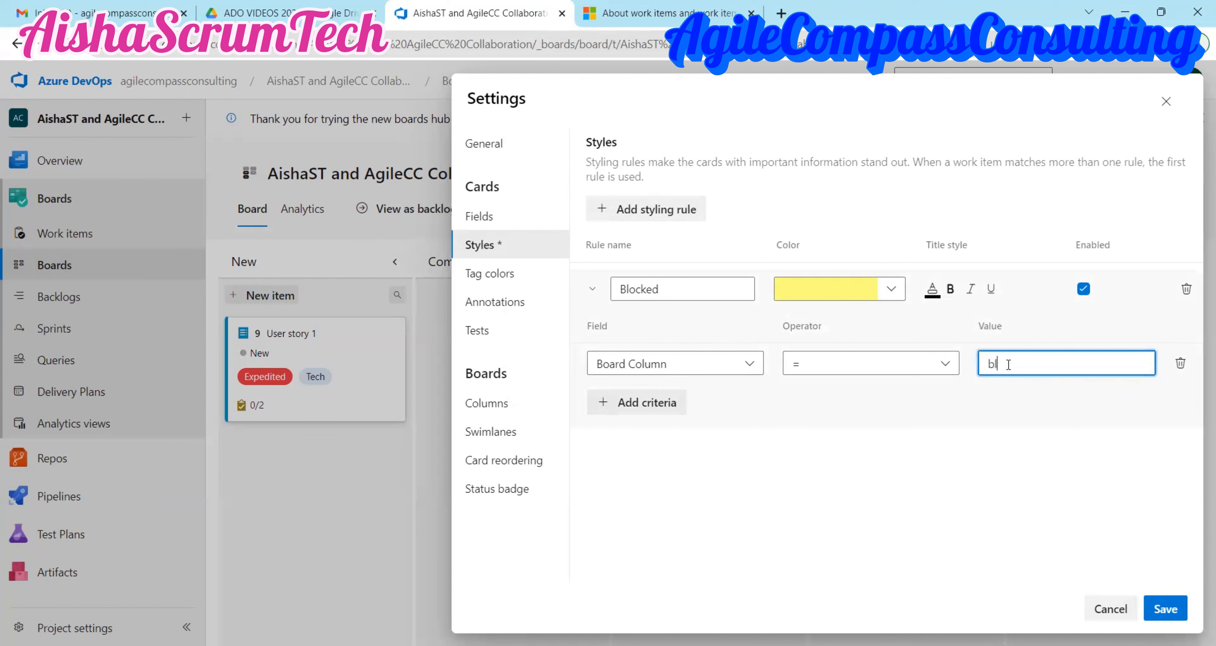
{"action": "left_click", "coordinate": [1023, 430]}
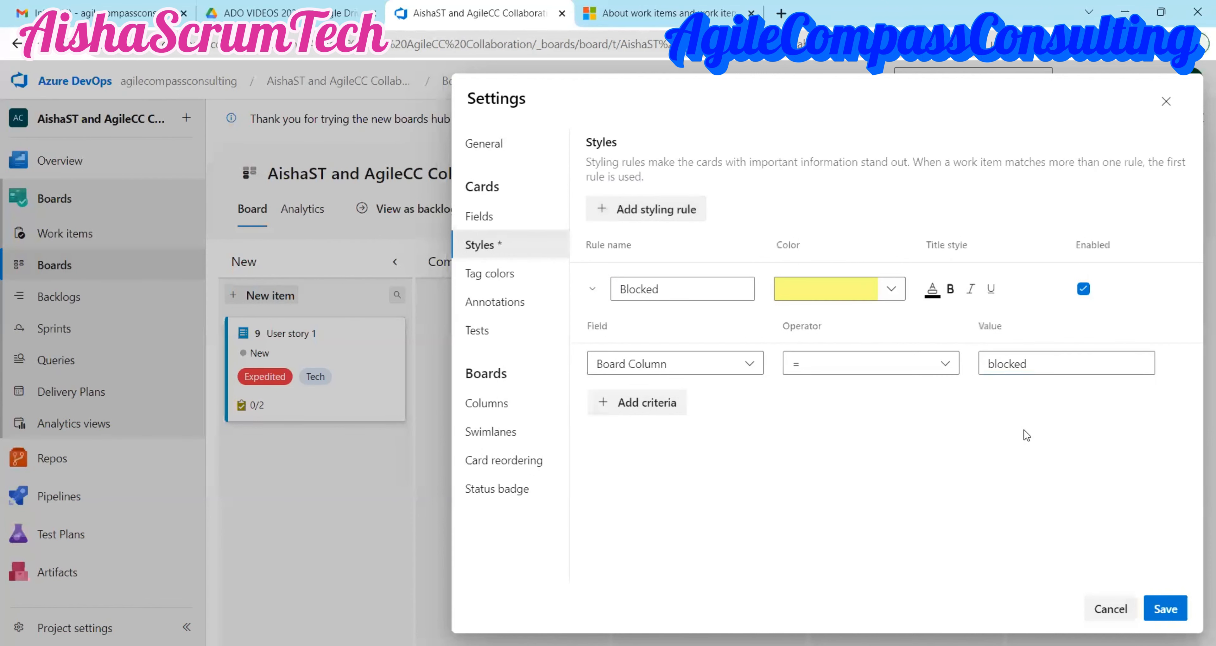
{"action": "left_click", "coordinate": [1164, 615]}
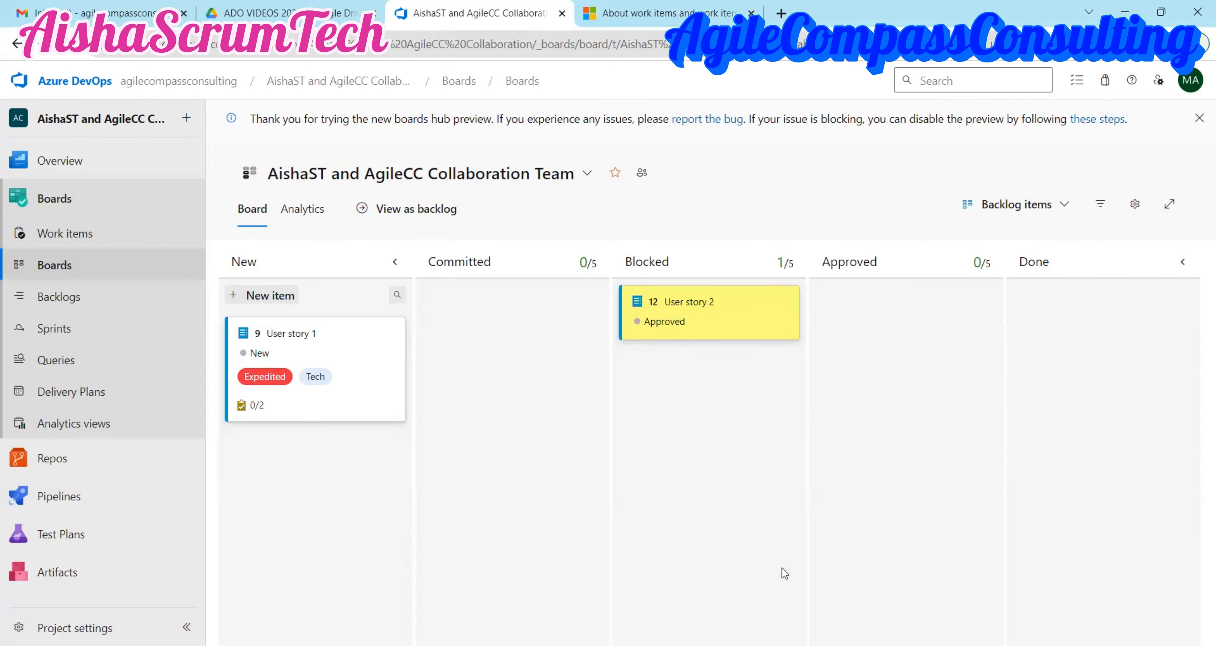
View the team's backlog and open the project's recently updated work items list.
{"action": "left_click", "coordinate": [56, 296]}
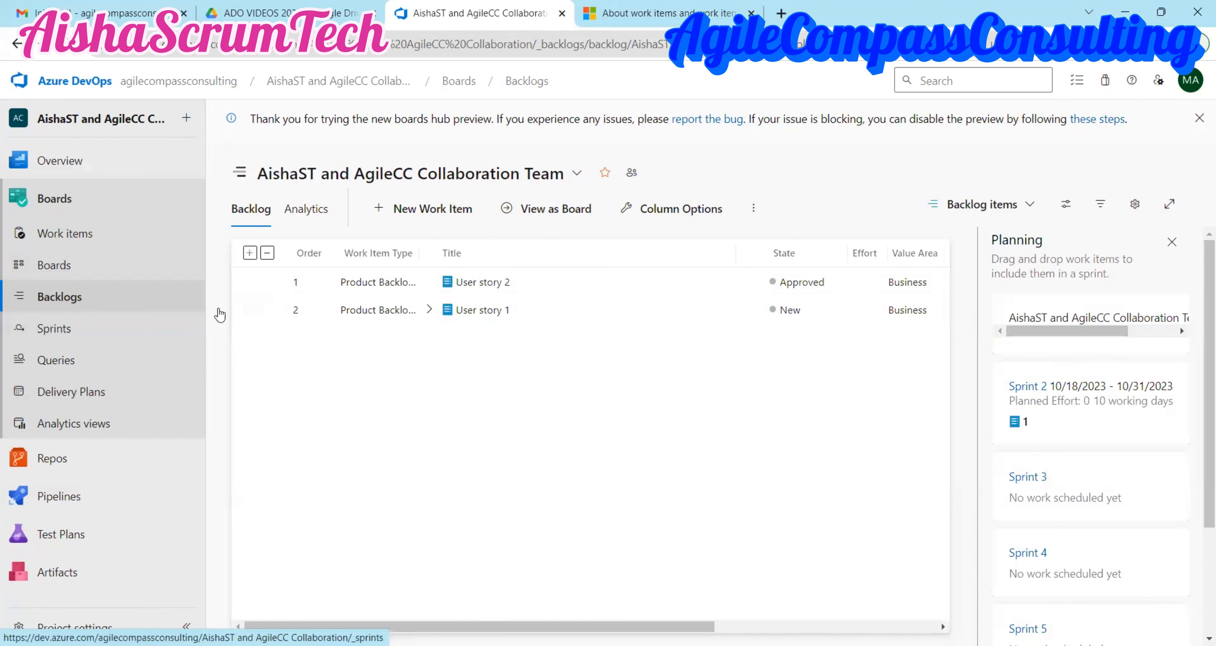
{"action": "left_click", "coordinate": [59, 234]}
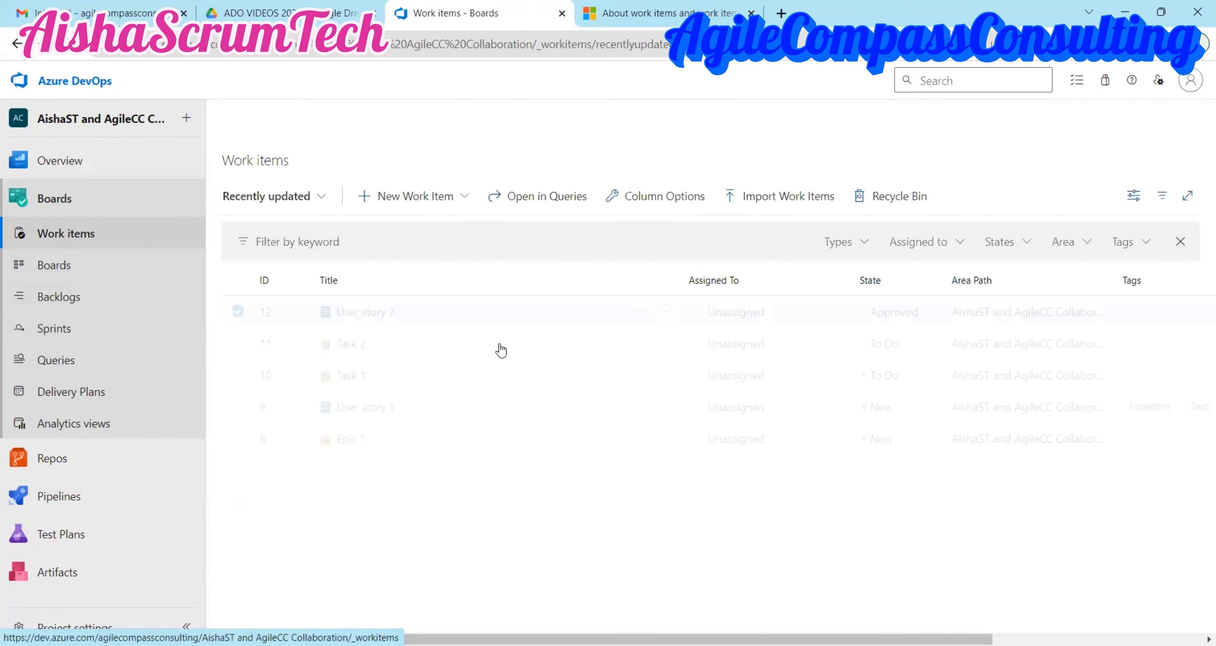